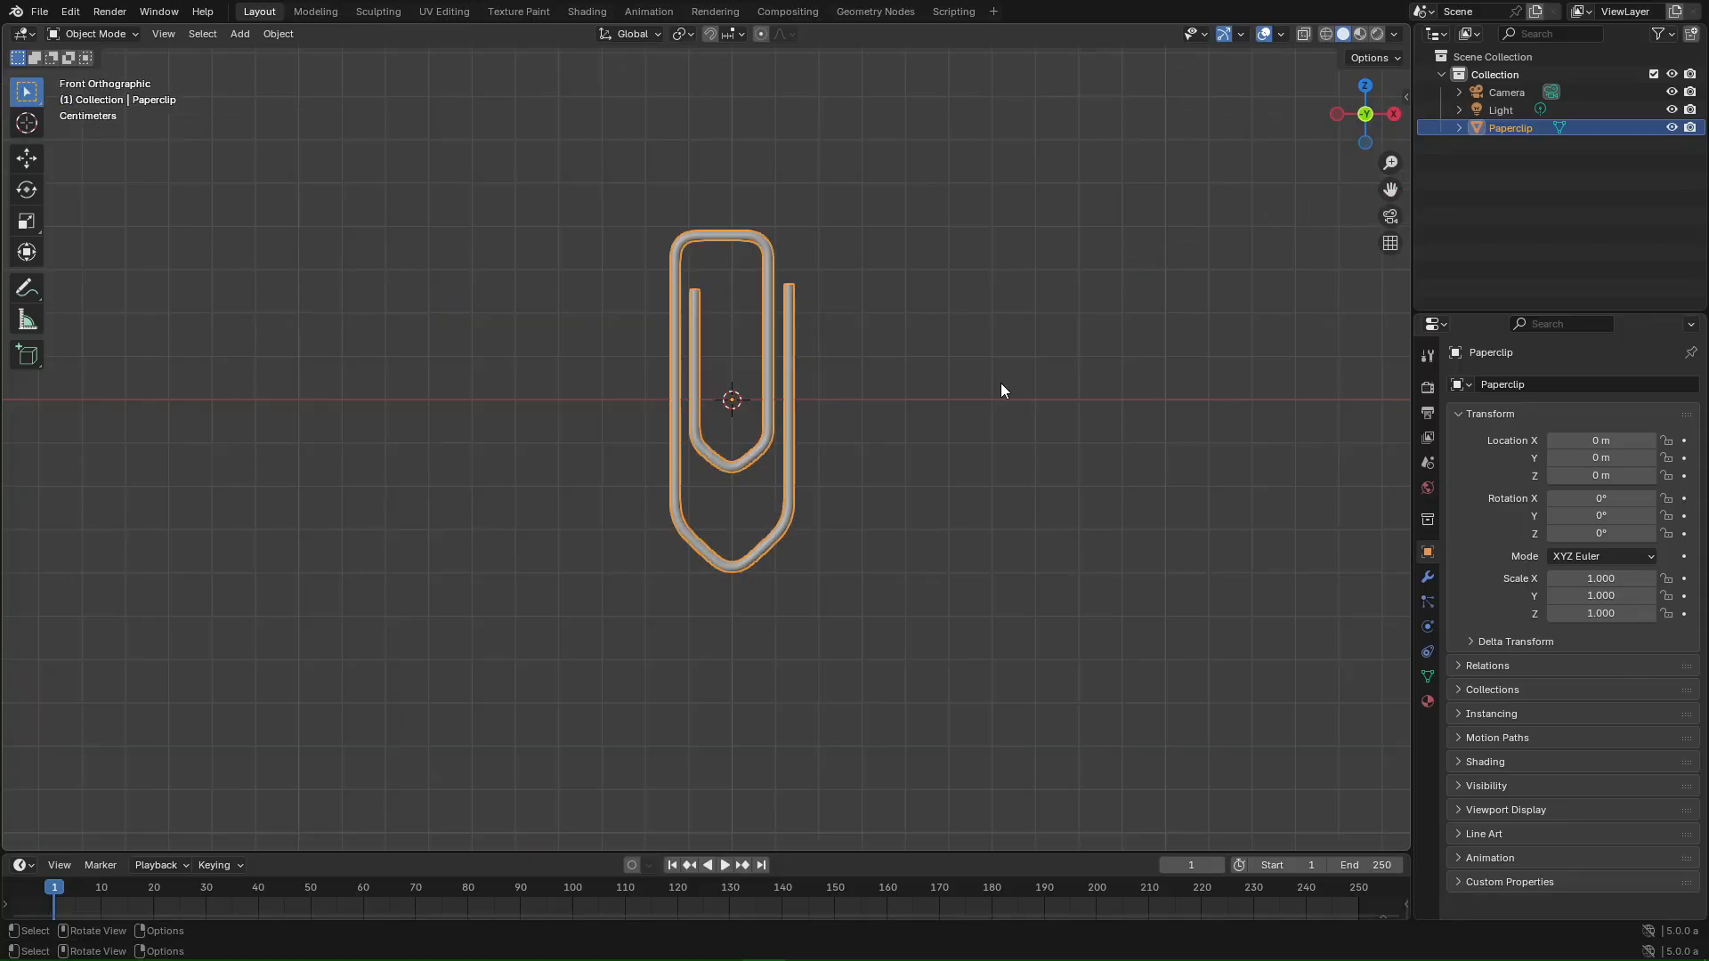
# - Switch to the Shading workspace and widen the left-hand file browser area
pyautogui.click(584, 10)
pyautogui.moveTo(263, 506); pyautogui.dragTo(471, 647)
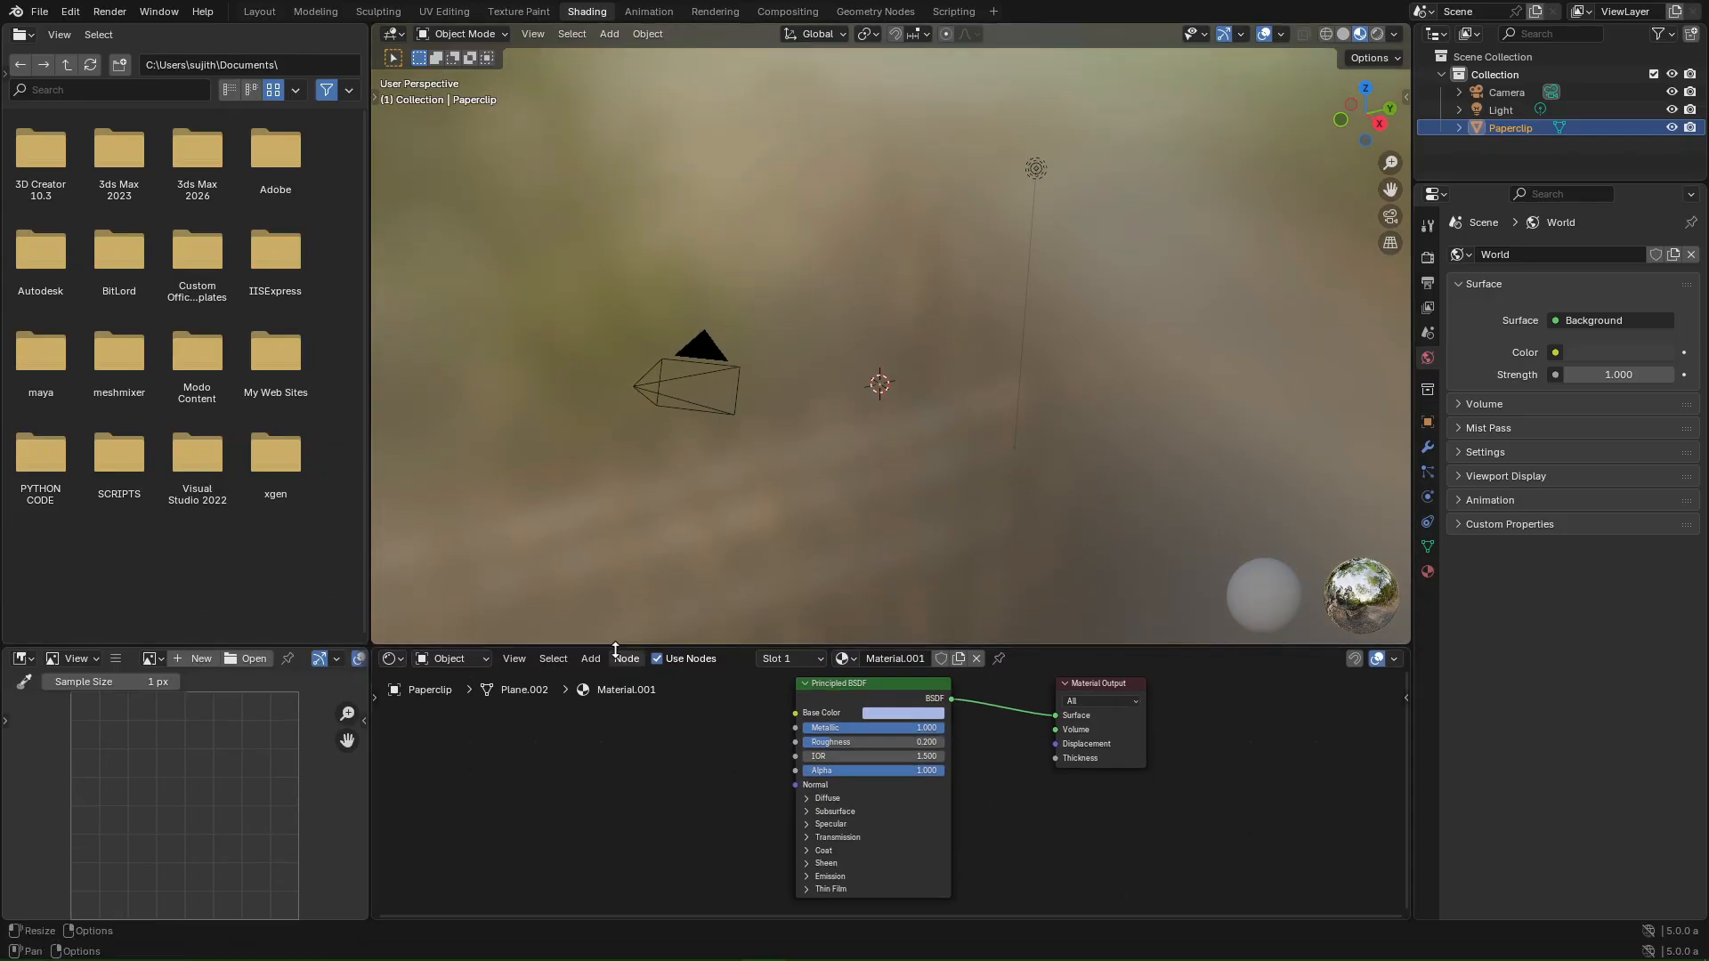
# - Turn the left file area into a 3D Viewport and box-select the paperclip
pyautogui.click(21, 40)
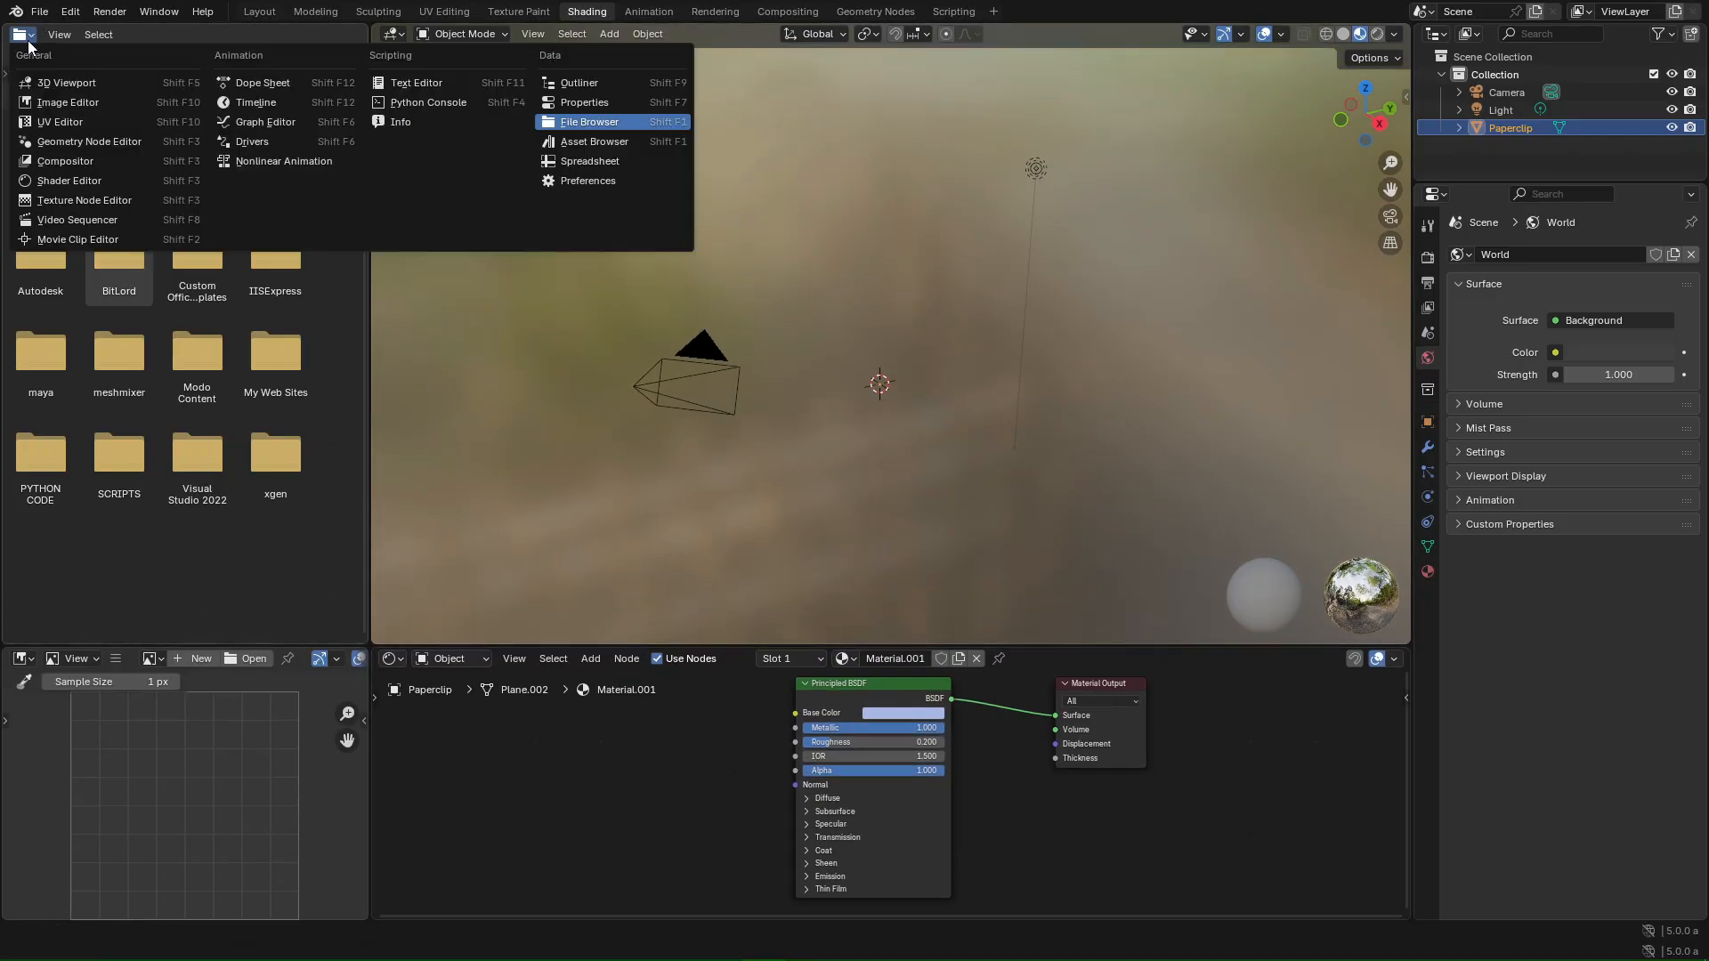
pyautogui.click(55, 83)
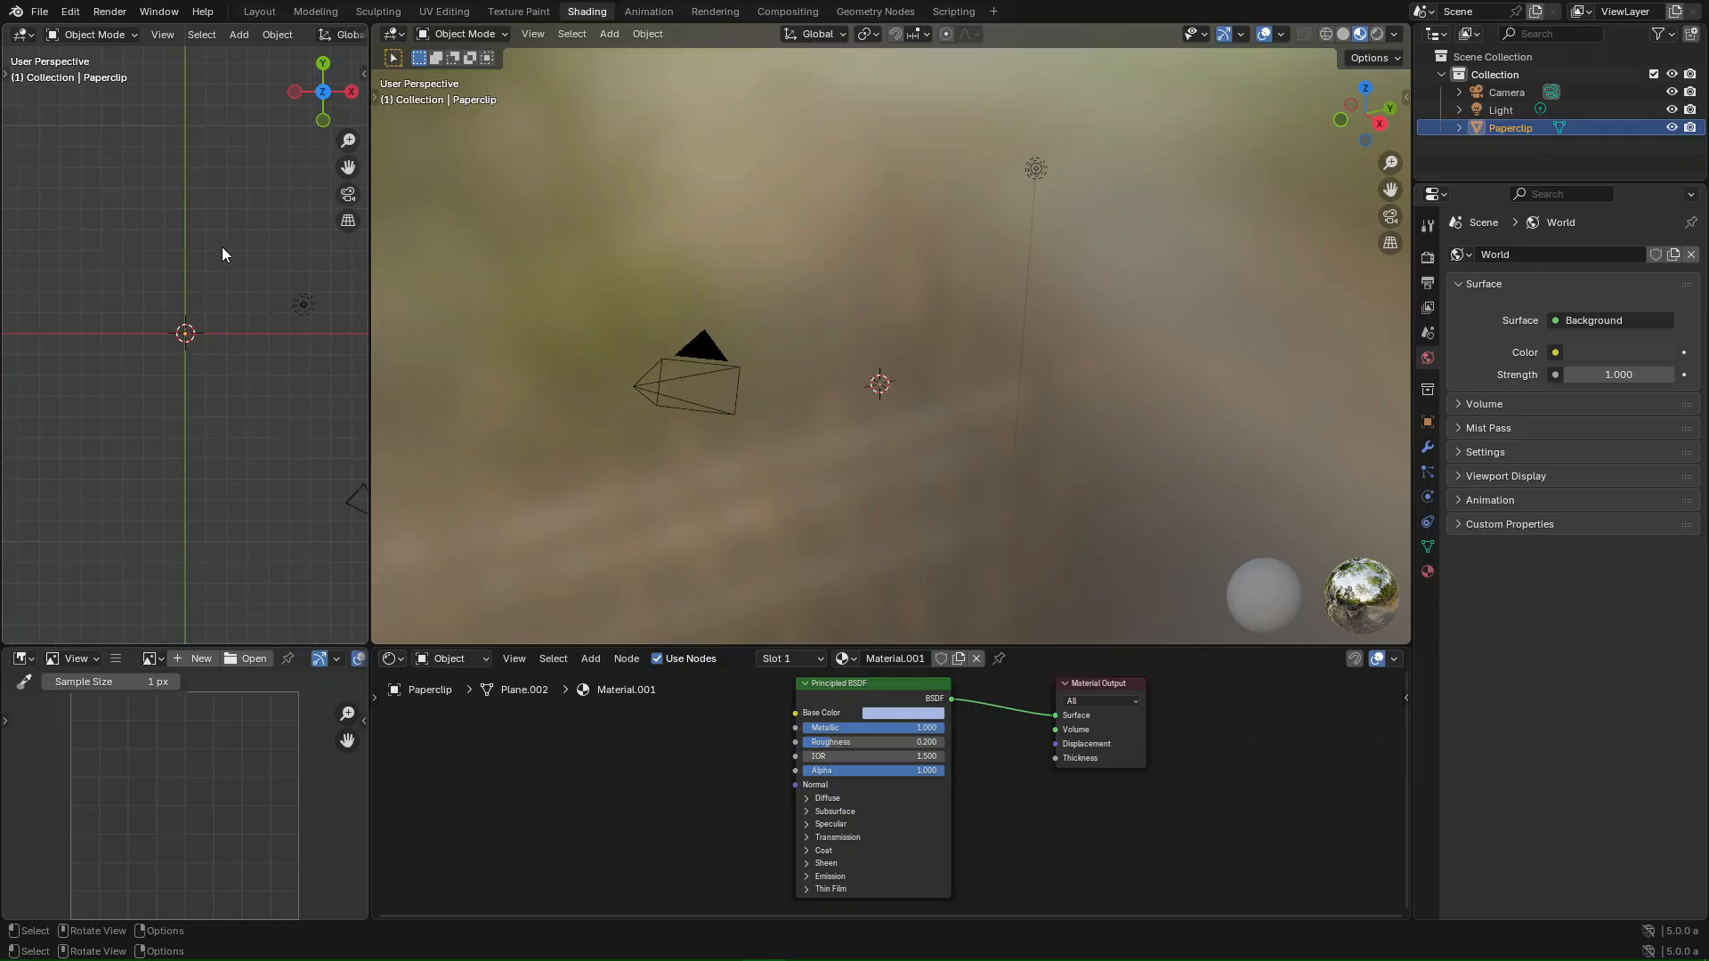
pyautogui.press('a')
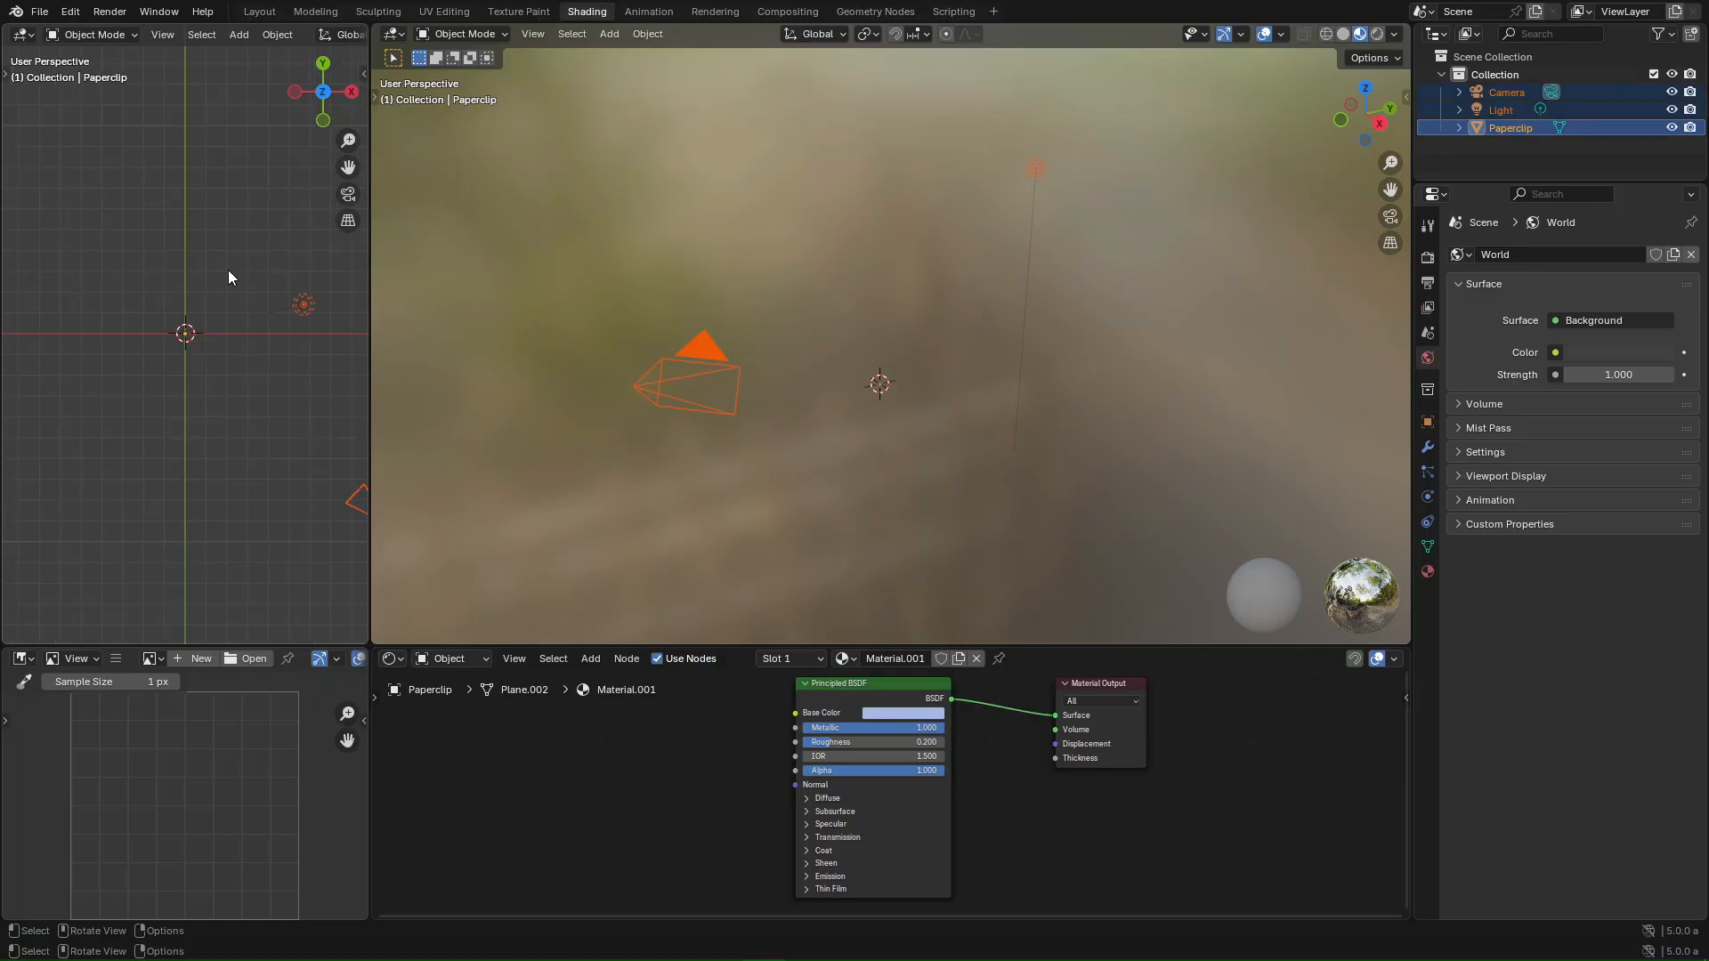
pyautogui.click(1506, 93)
pyautogui.moveTo(210, 320); pyautogui.dragTo(135, 369)
# - Frame the paperclip in front view and reselect it to show its material
pyautogui.scroll(3, 169, 326)
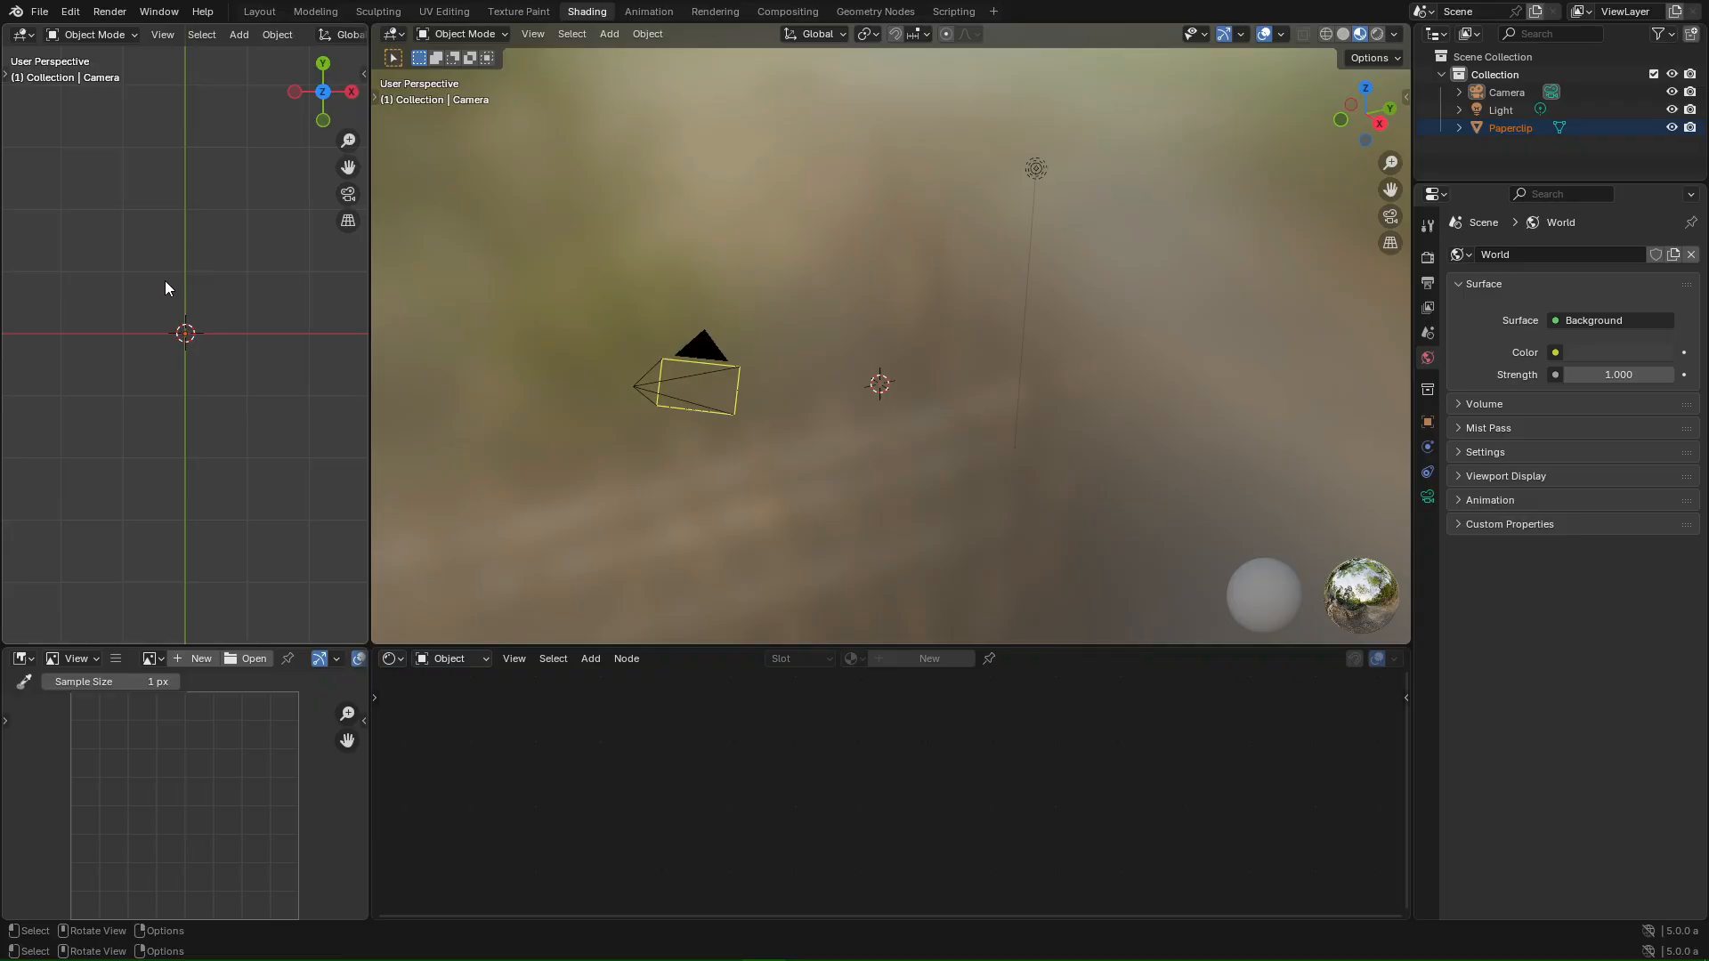
pyautogui.press('KP_Decimal')
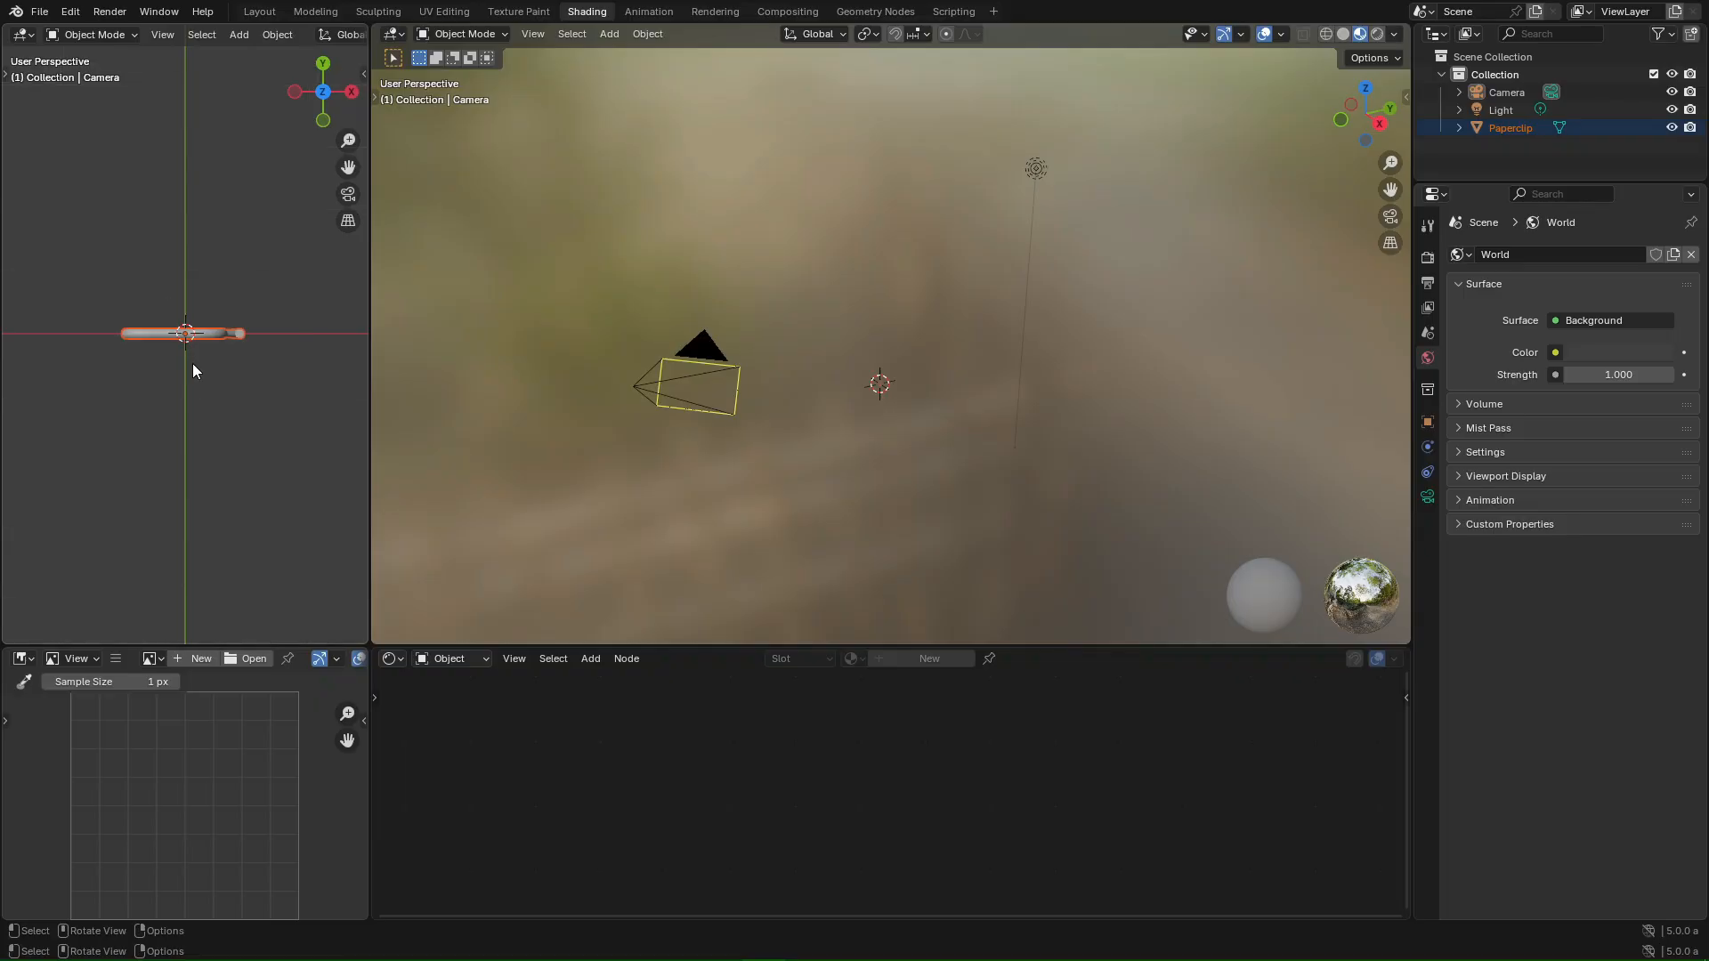
pyautogui.press('KP_1')
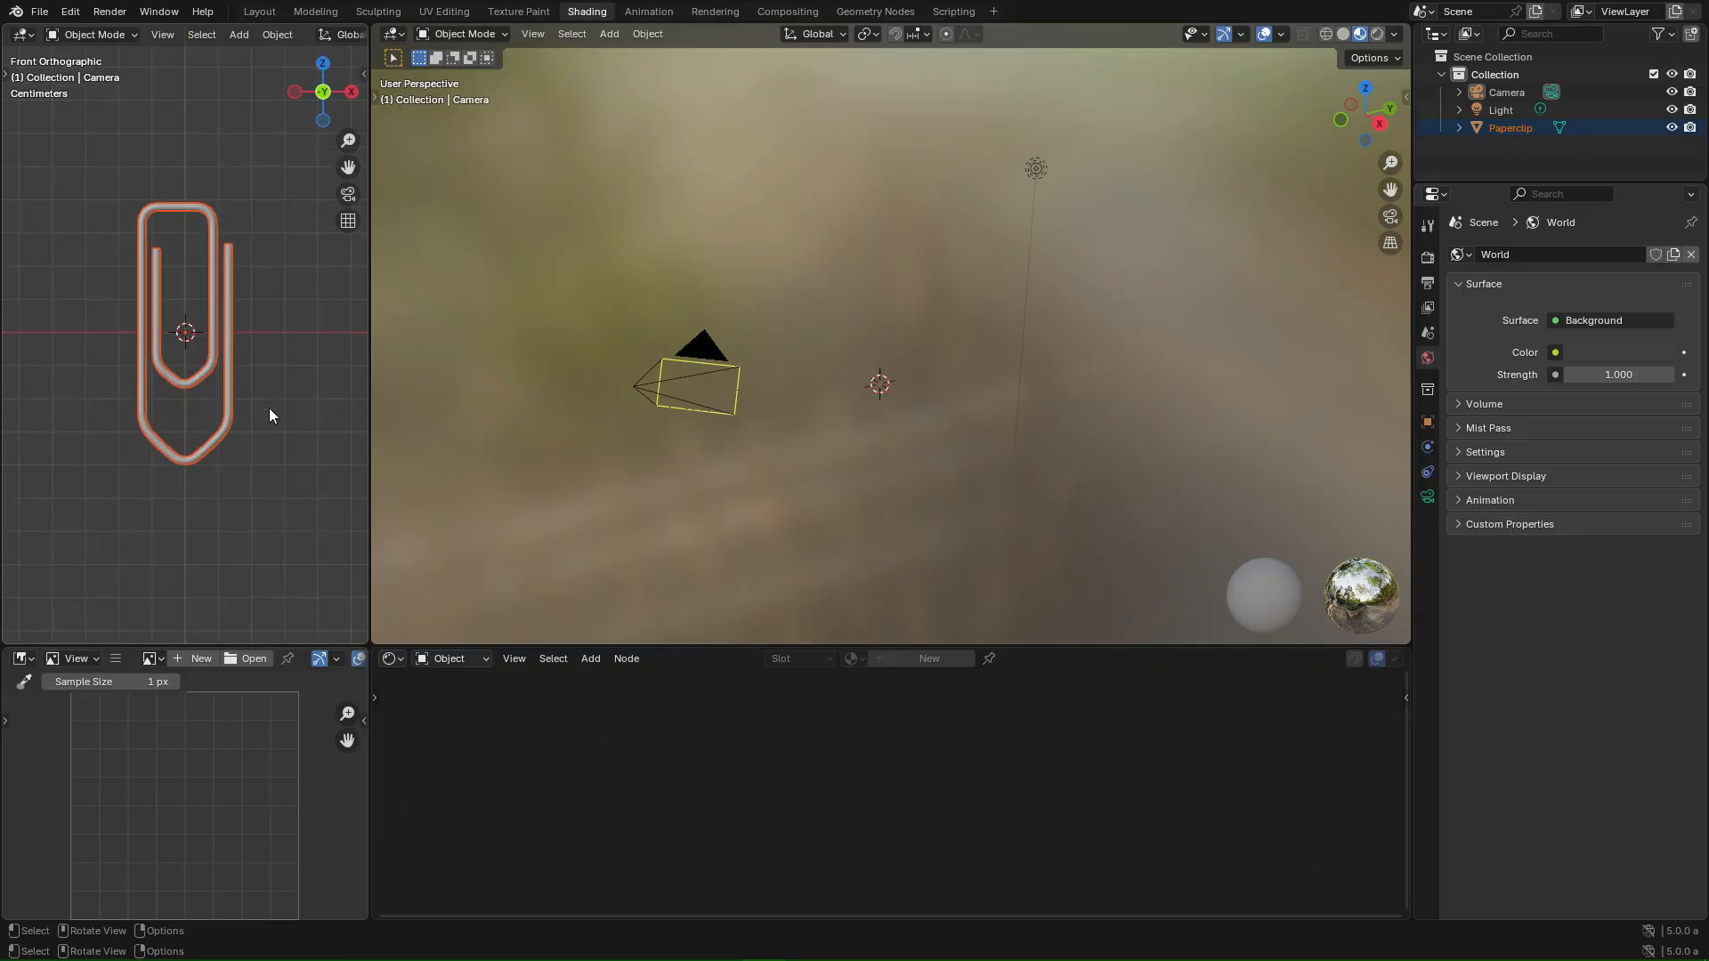
pyautogui.scroll(1, 240, 276)
pyautogui.click(270, 293)
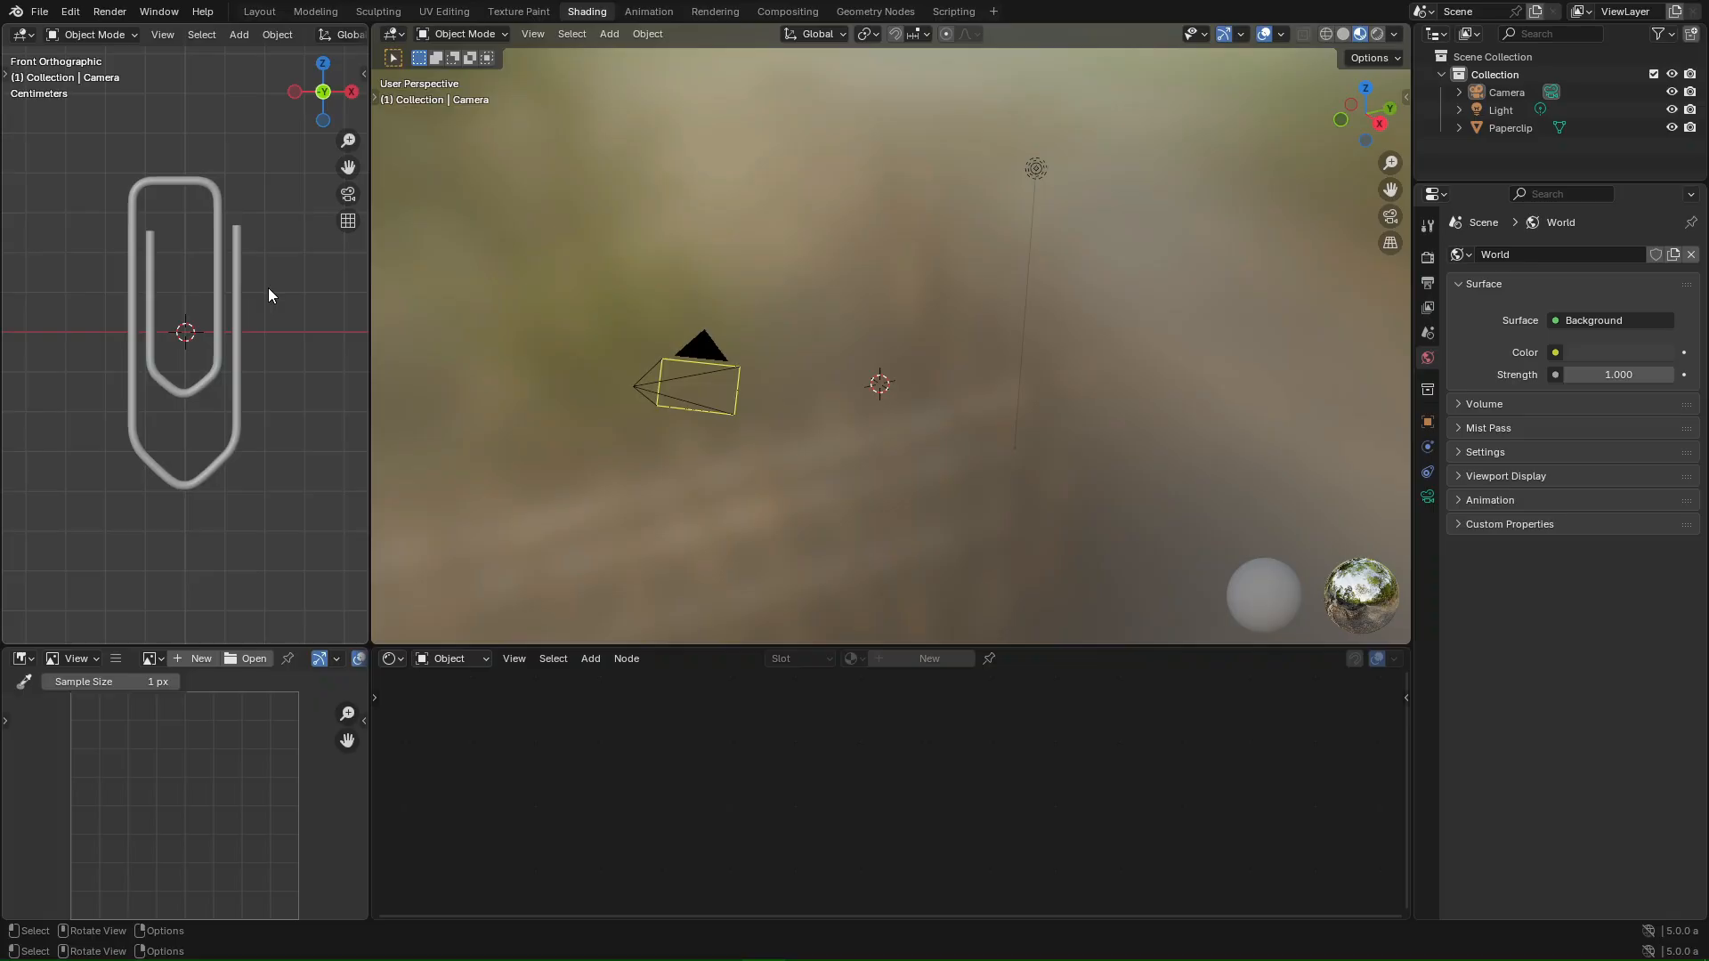
pyautogui.click(239, 254)
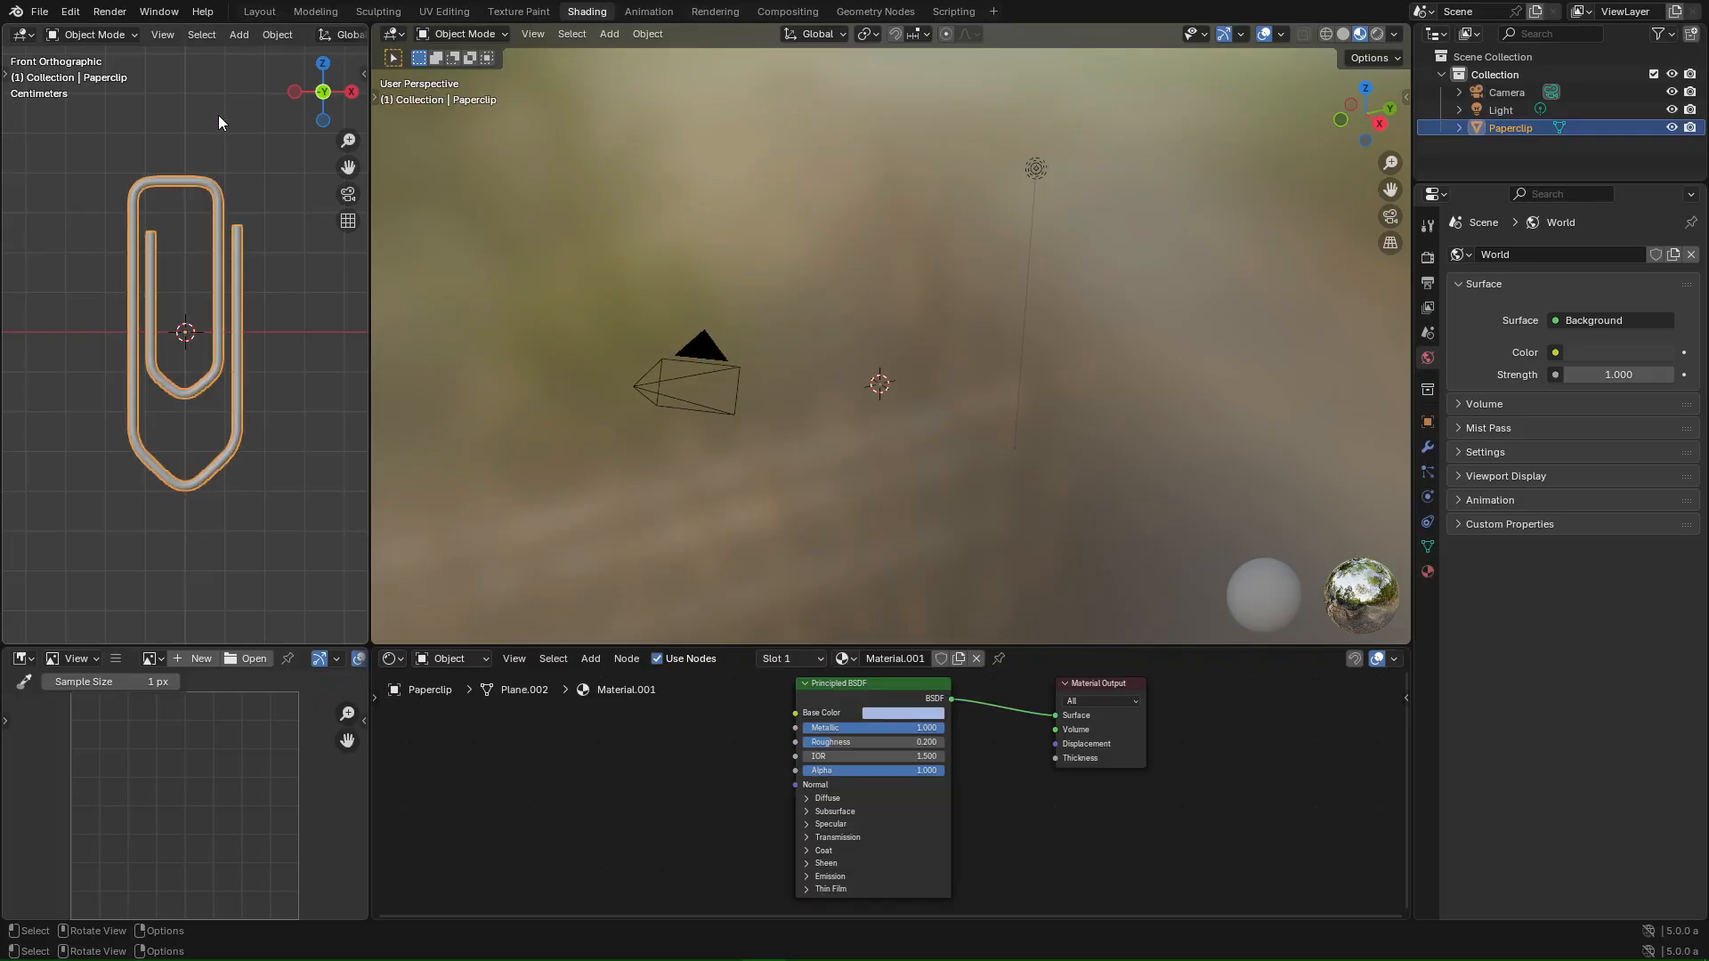
# - Hide the navigation gizmos and overlays in the left 3D view
pyautogui.scroll(-3, 339, 119)
pyautogui.scroll(3, 281, 114)
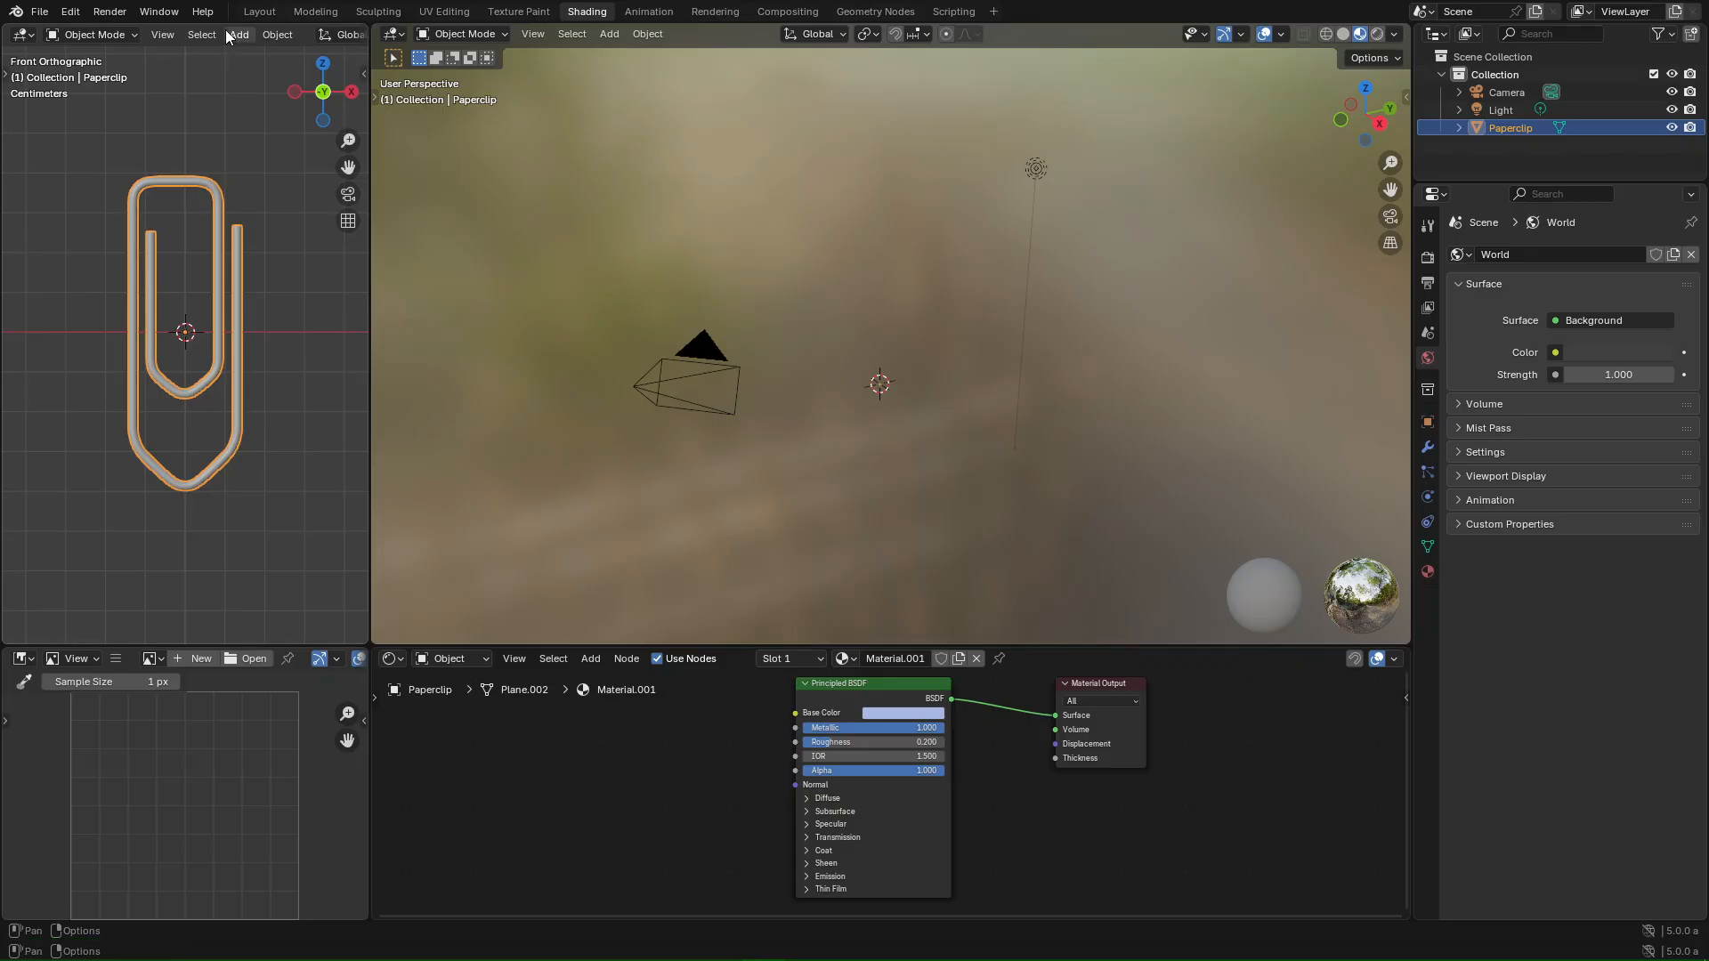
pyautogui.scroll(-5, 225, 34)
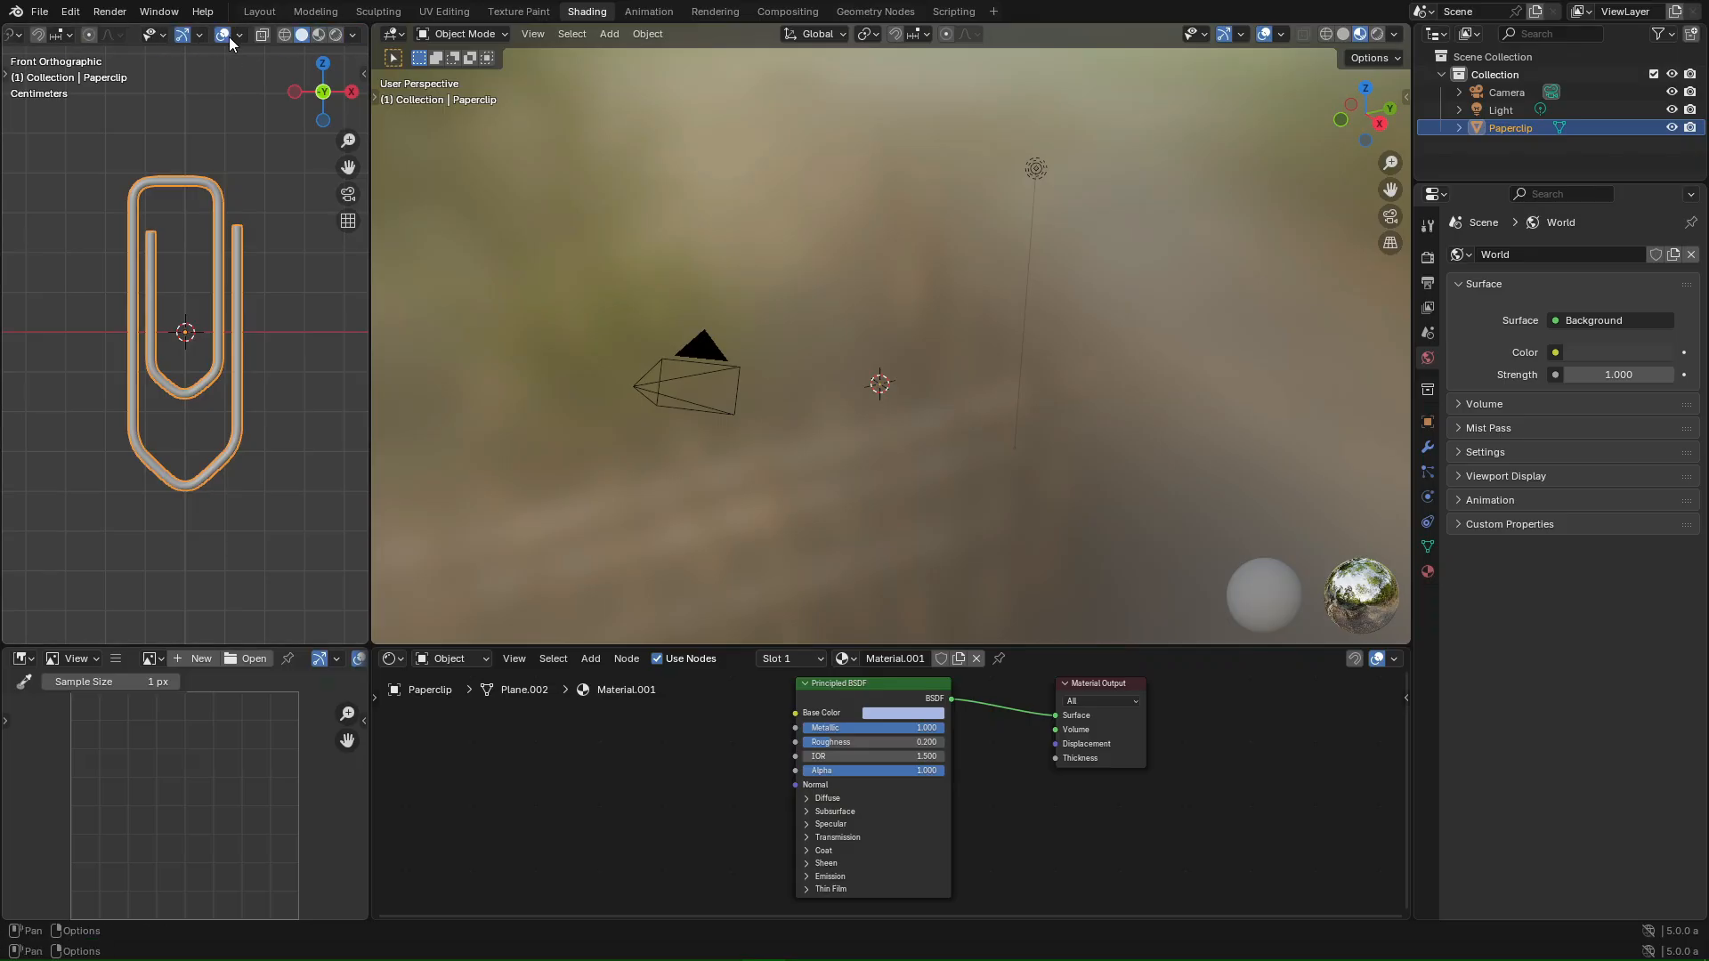
pyautogui.click(180, 34)
pyautogui.click(179, 35)
pyautogui.click(179, 36)
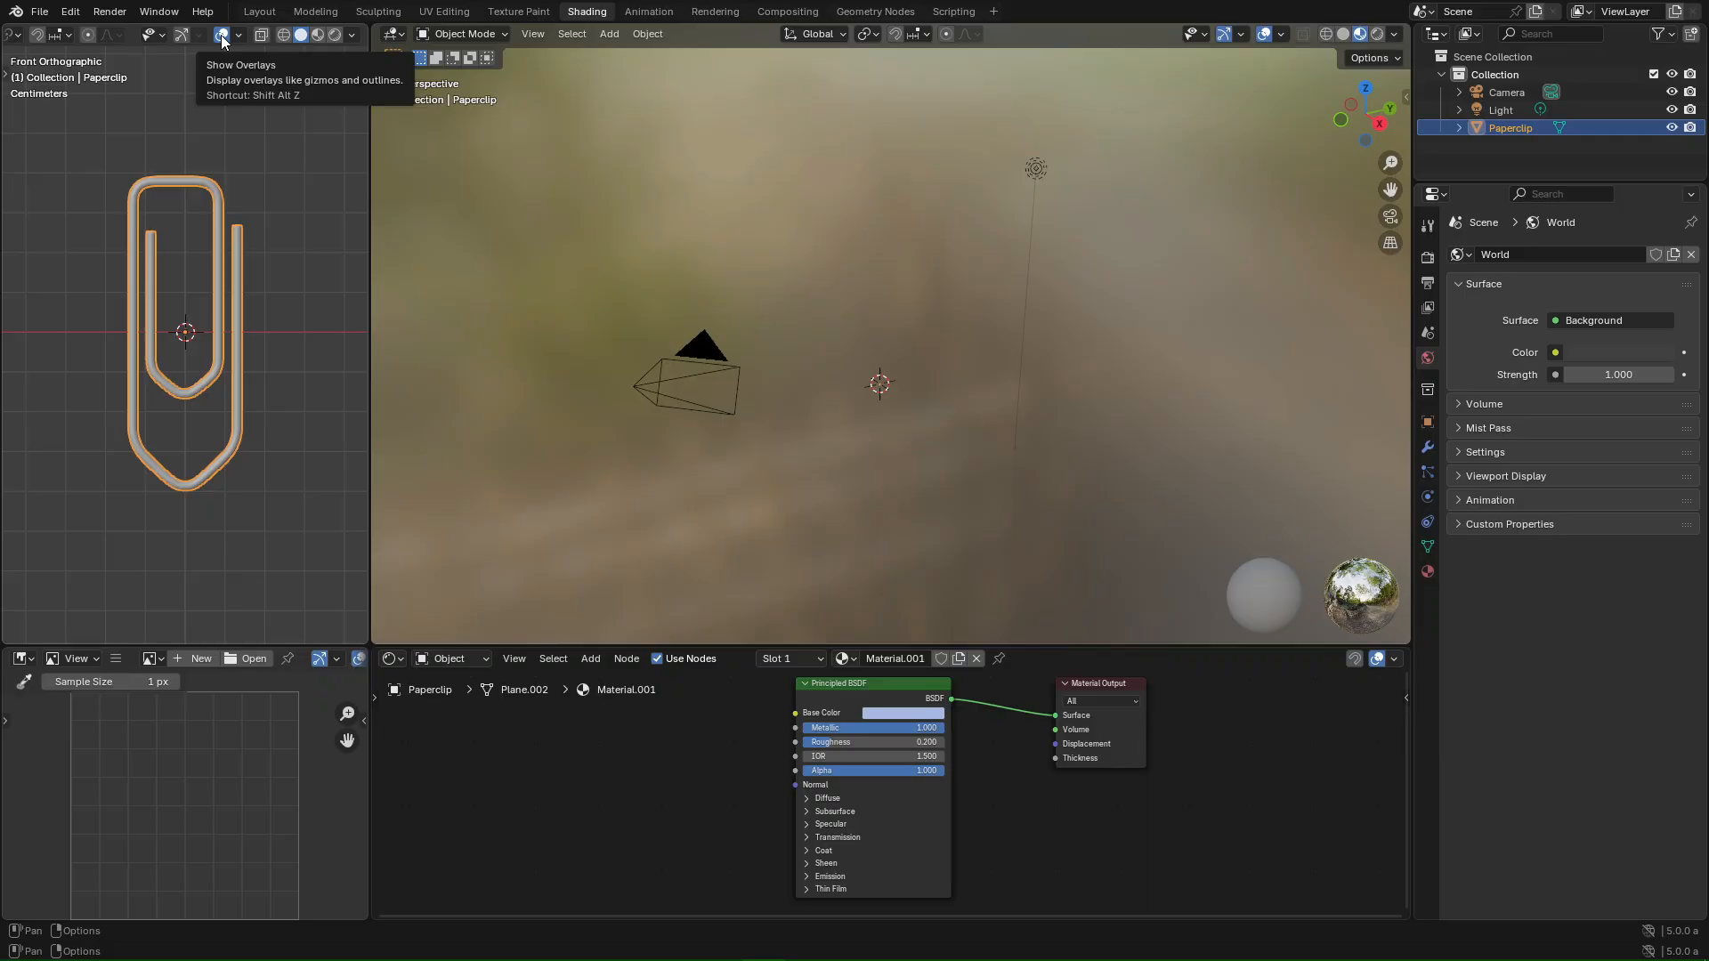
pyautogui.click(221, 35)
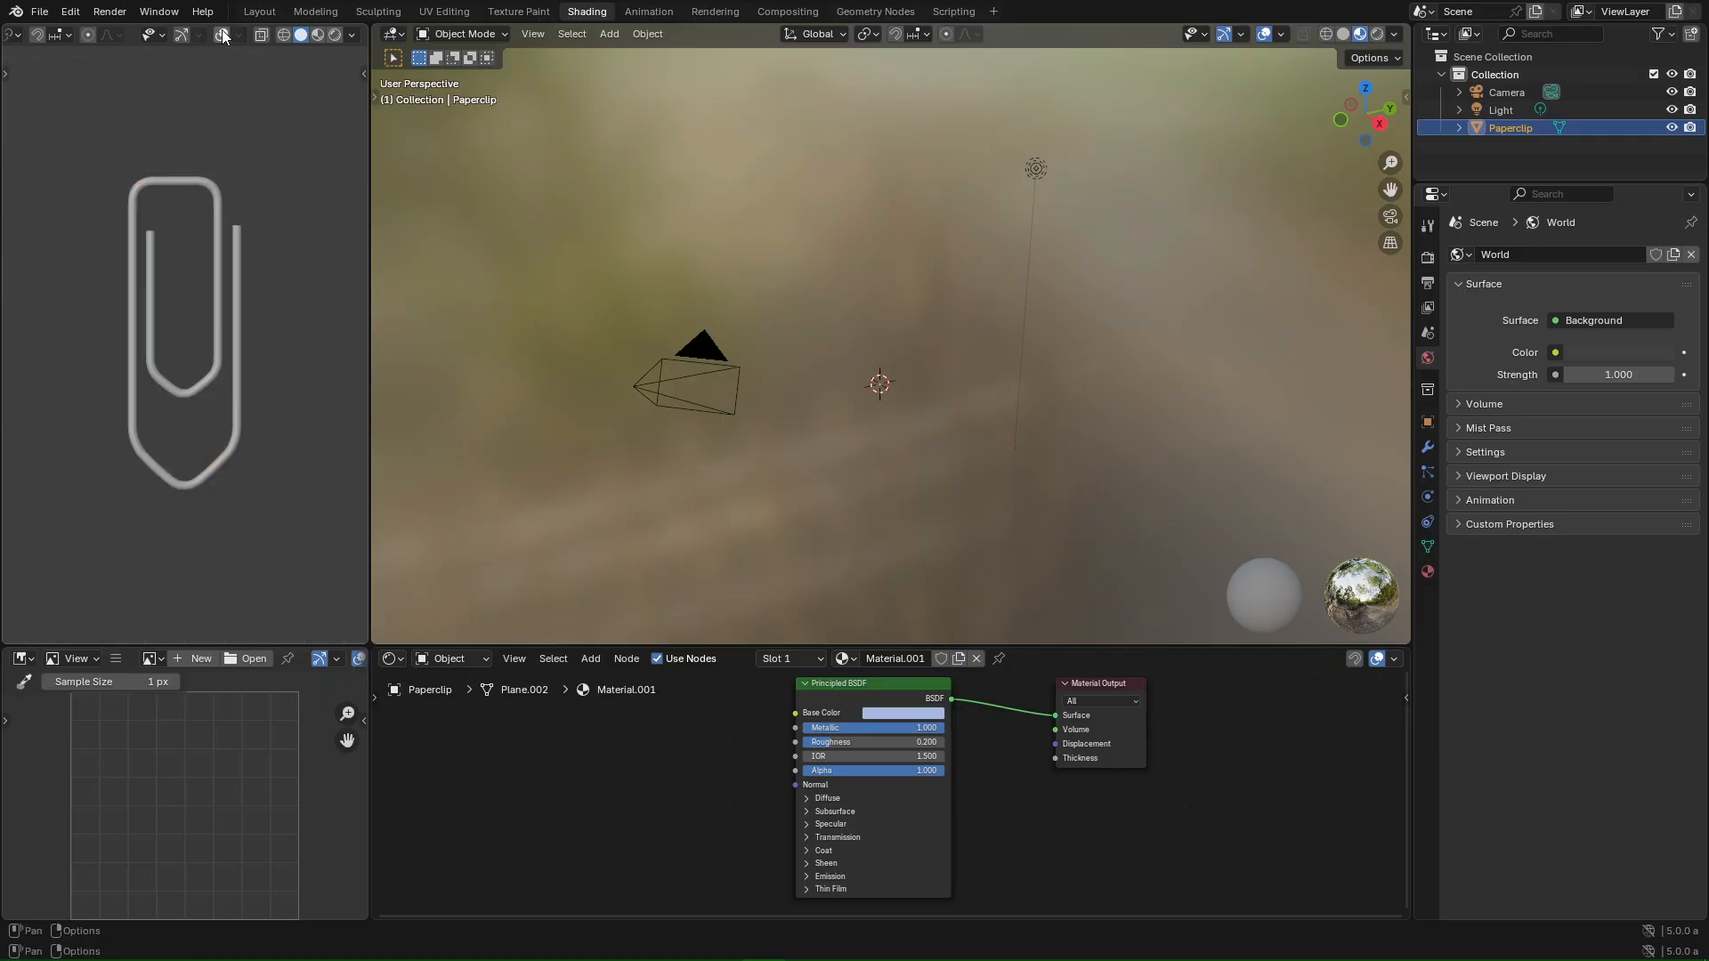
pyautogui.click(222, 36)
pyautogui.click(221, 32)
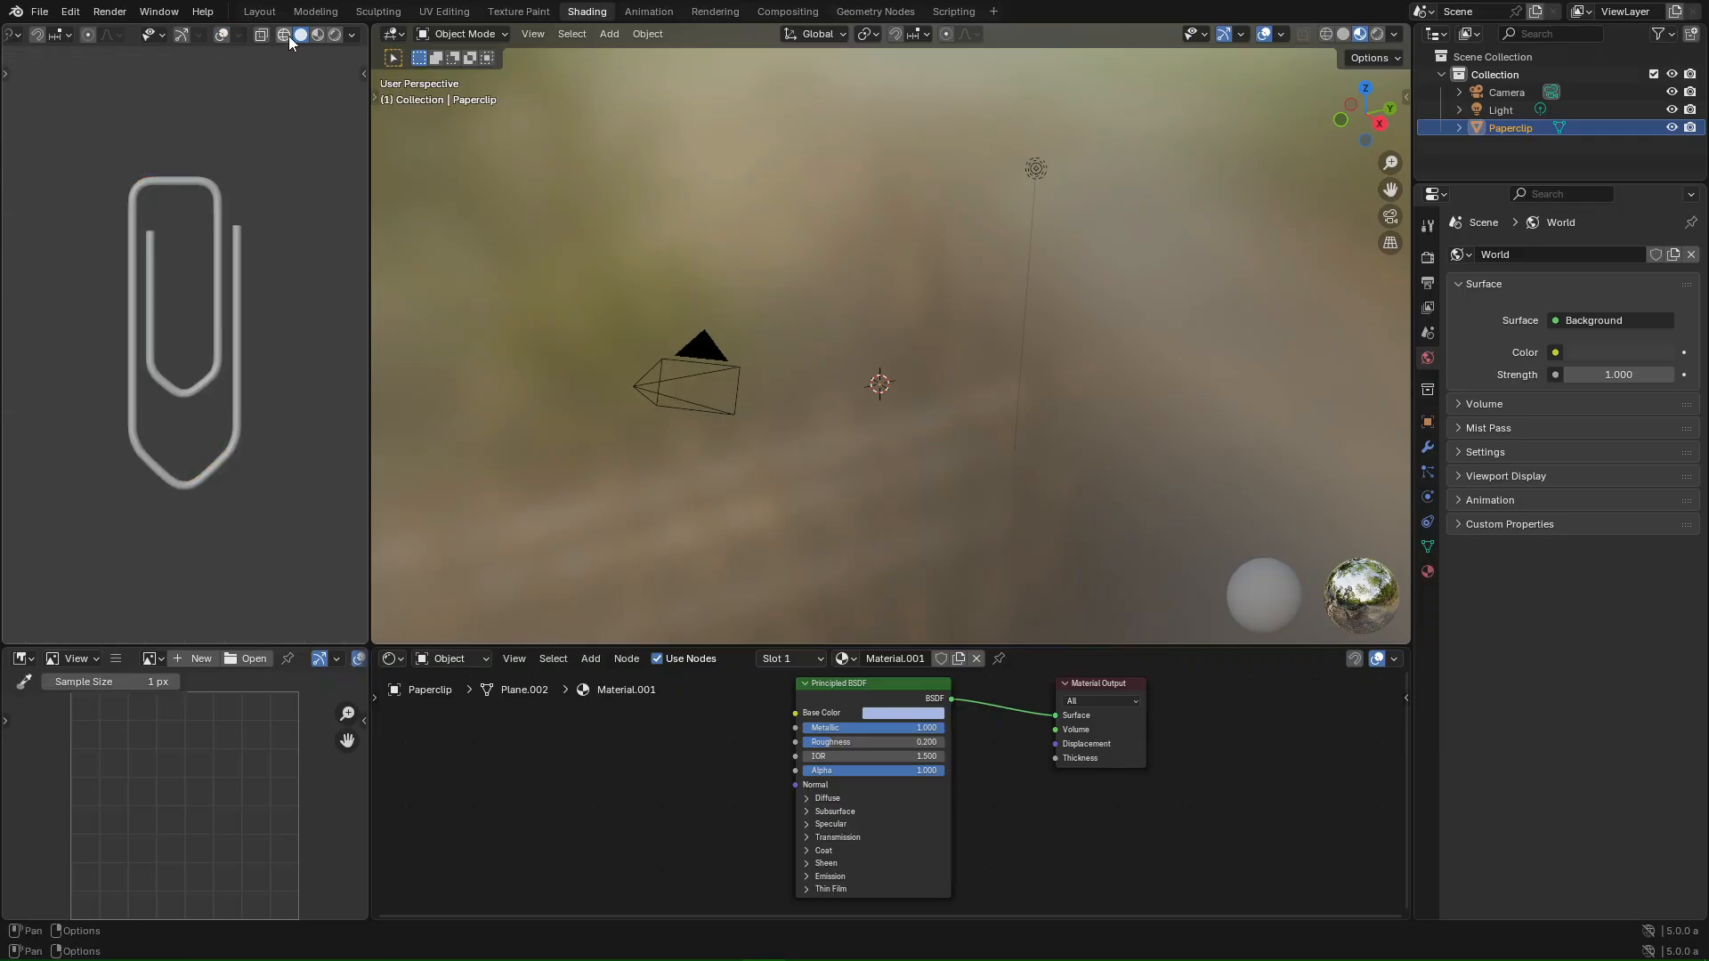
# - Switch the left view to Rendered shading and select the camera
pyautogui.click(335, 35)
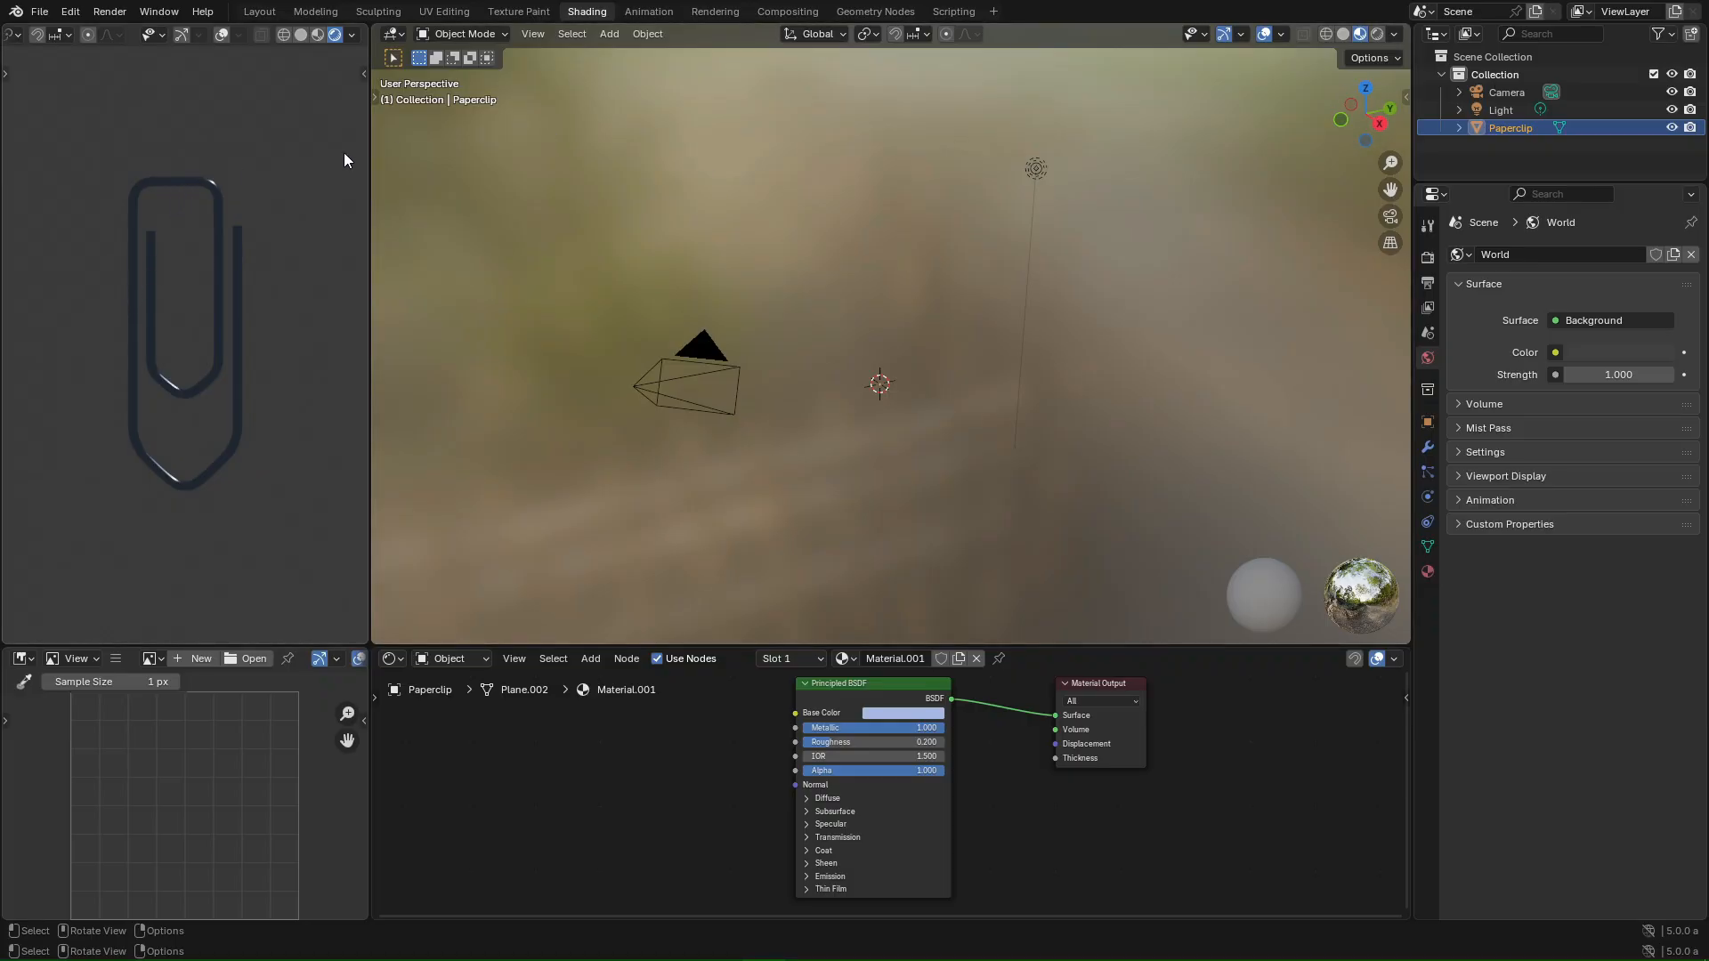
pyautogui.click(1502, 103)
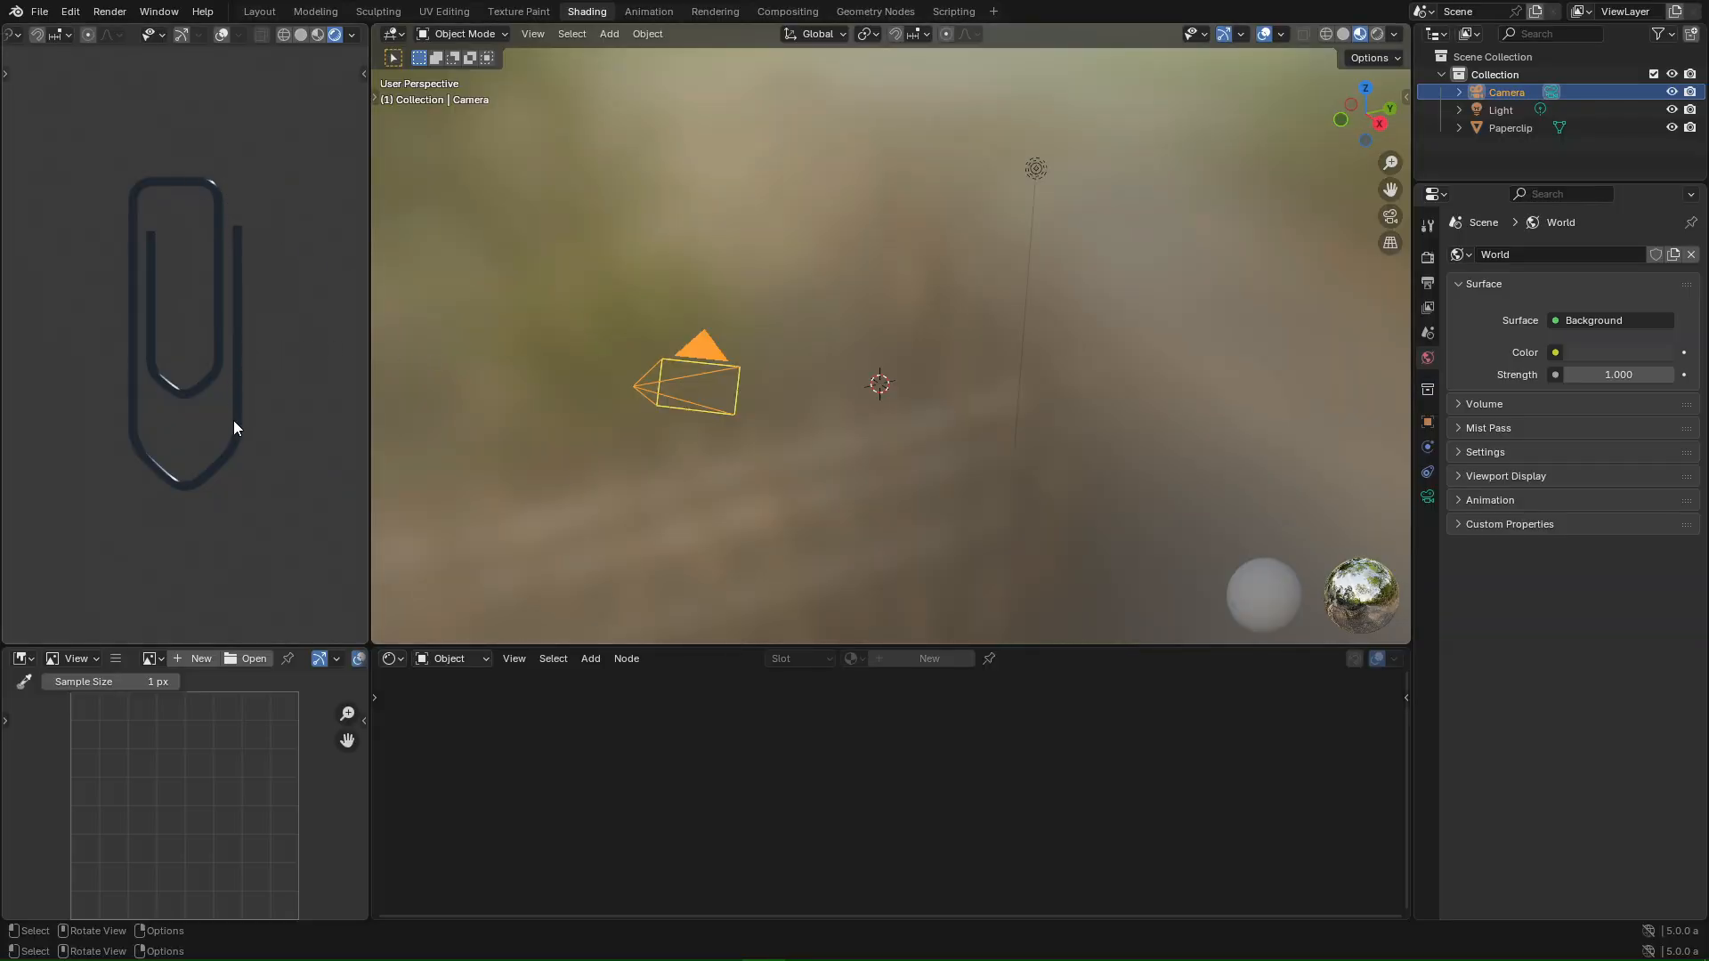
pyautogui.rightClick(712, 648)
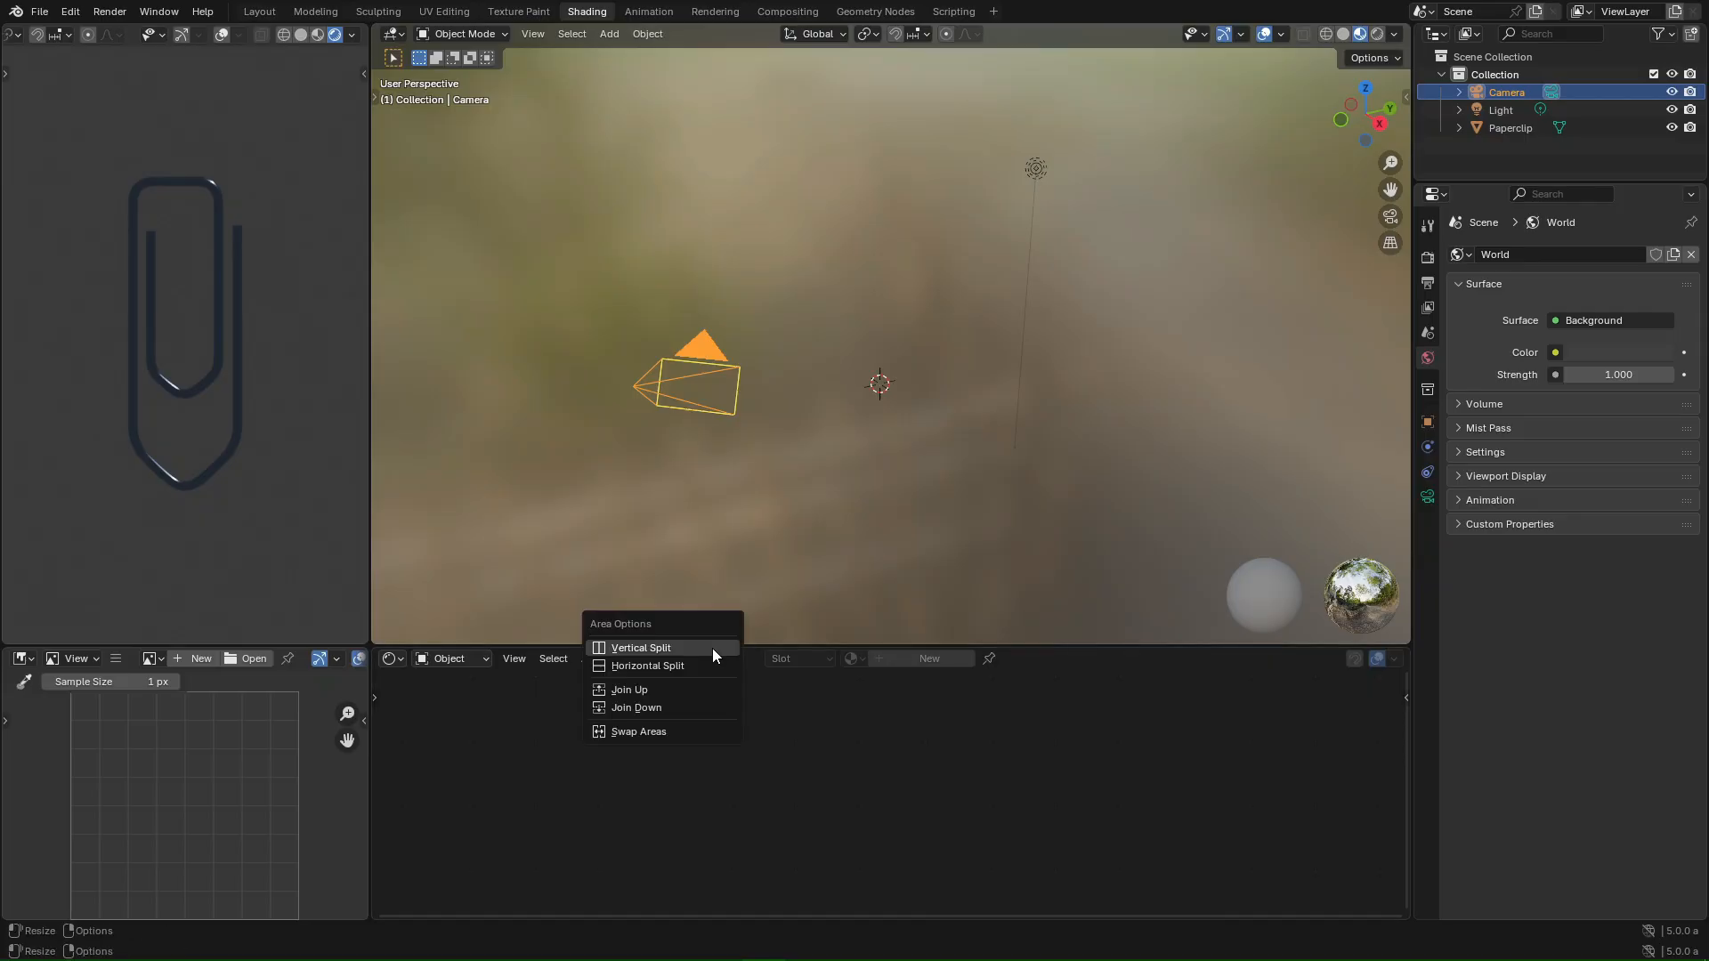
# - Join the viewport into the Shader Editor area, widen it over the side panels, and make it a 3D Viewport
pyautogui.click(633, 691)
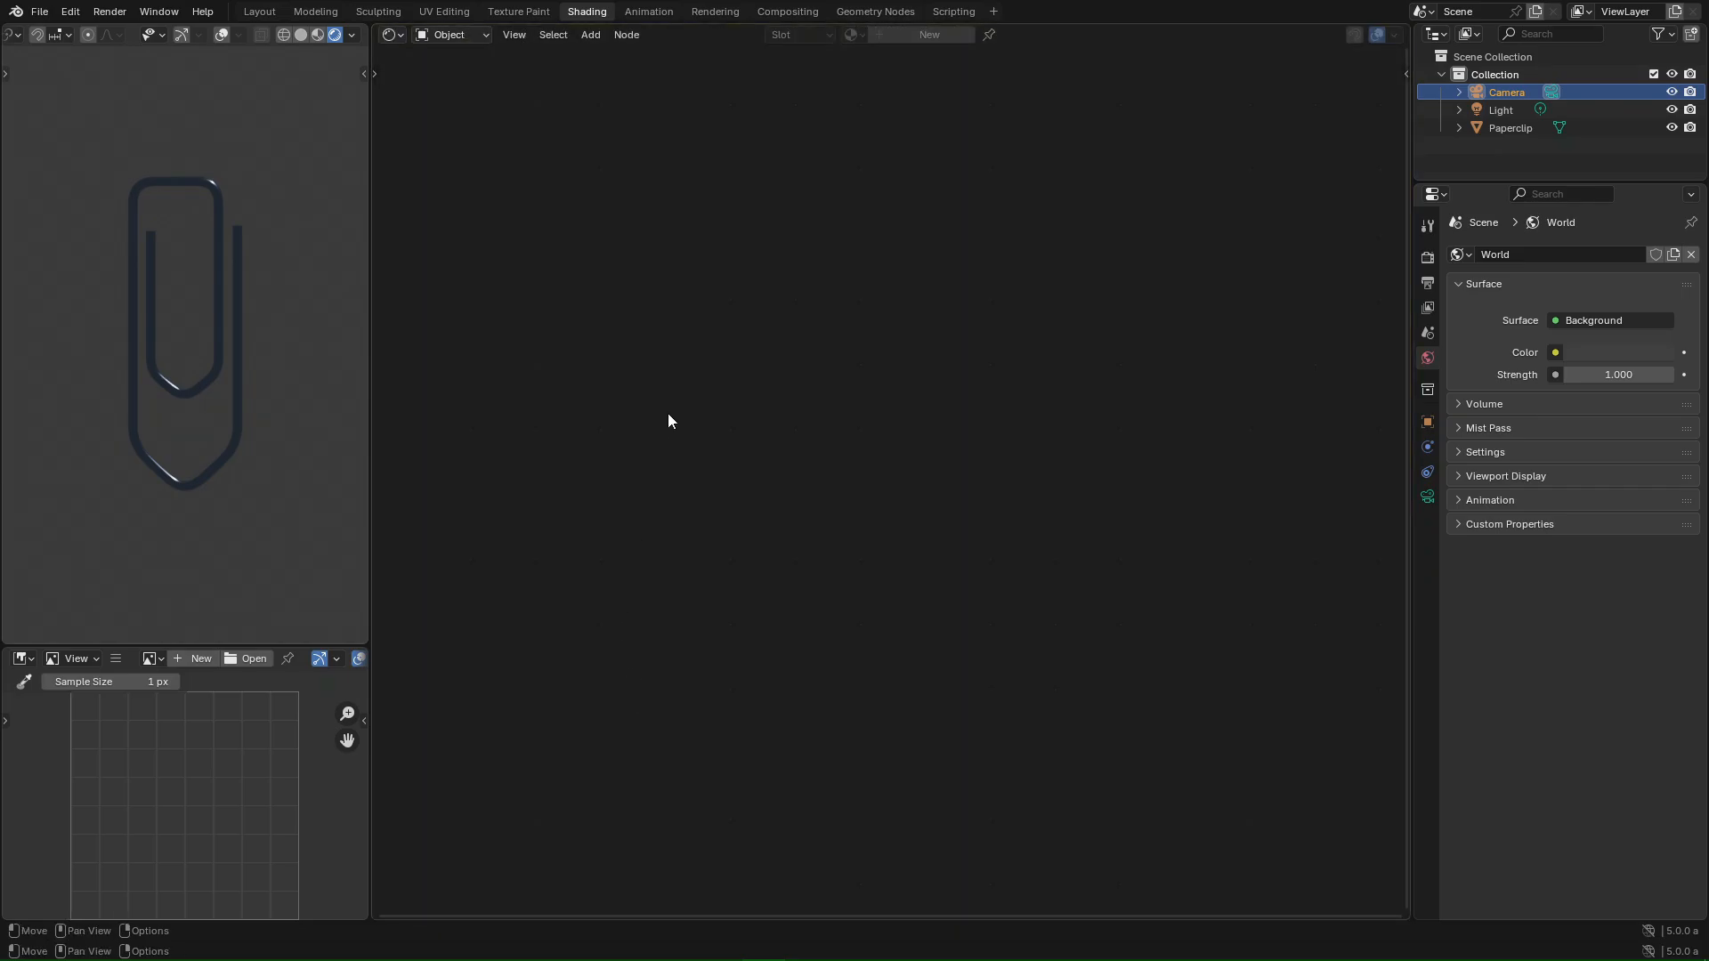
pyautogui.moveTo(1411, 586); pyautogui.dragTo(1695, 592)
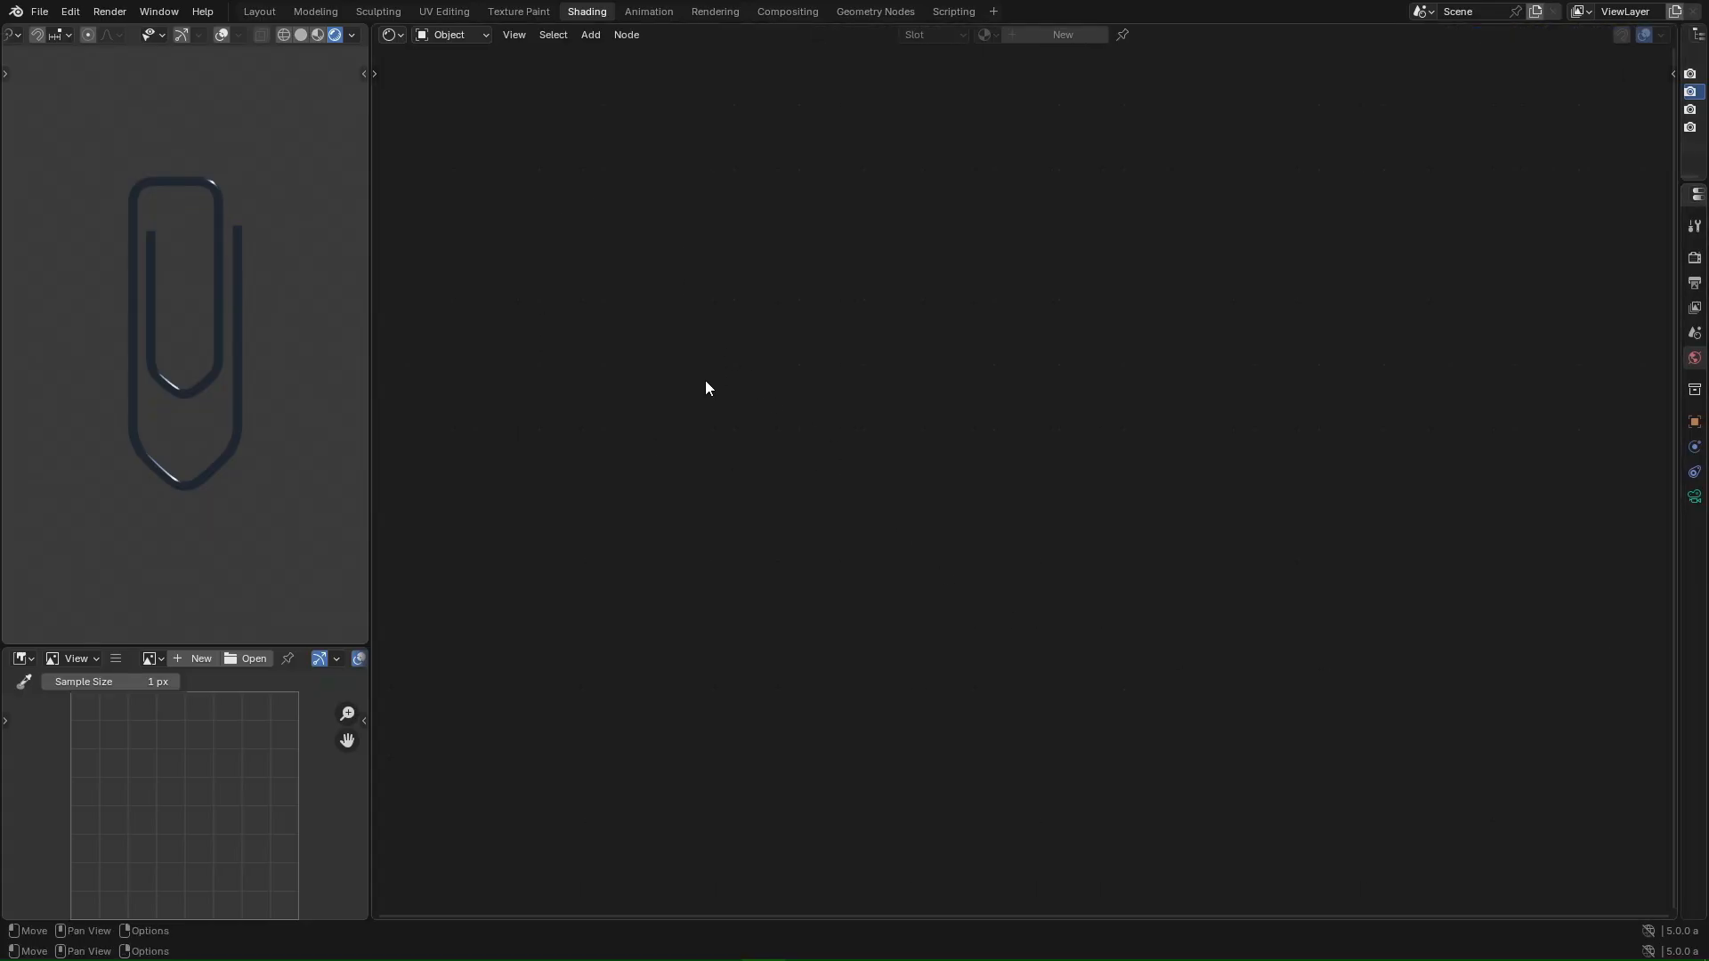
pyautogui.click(399, 36)
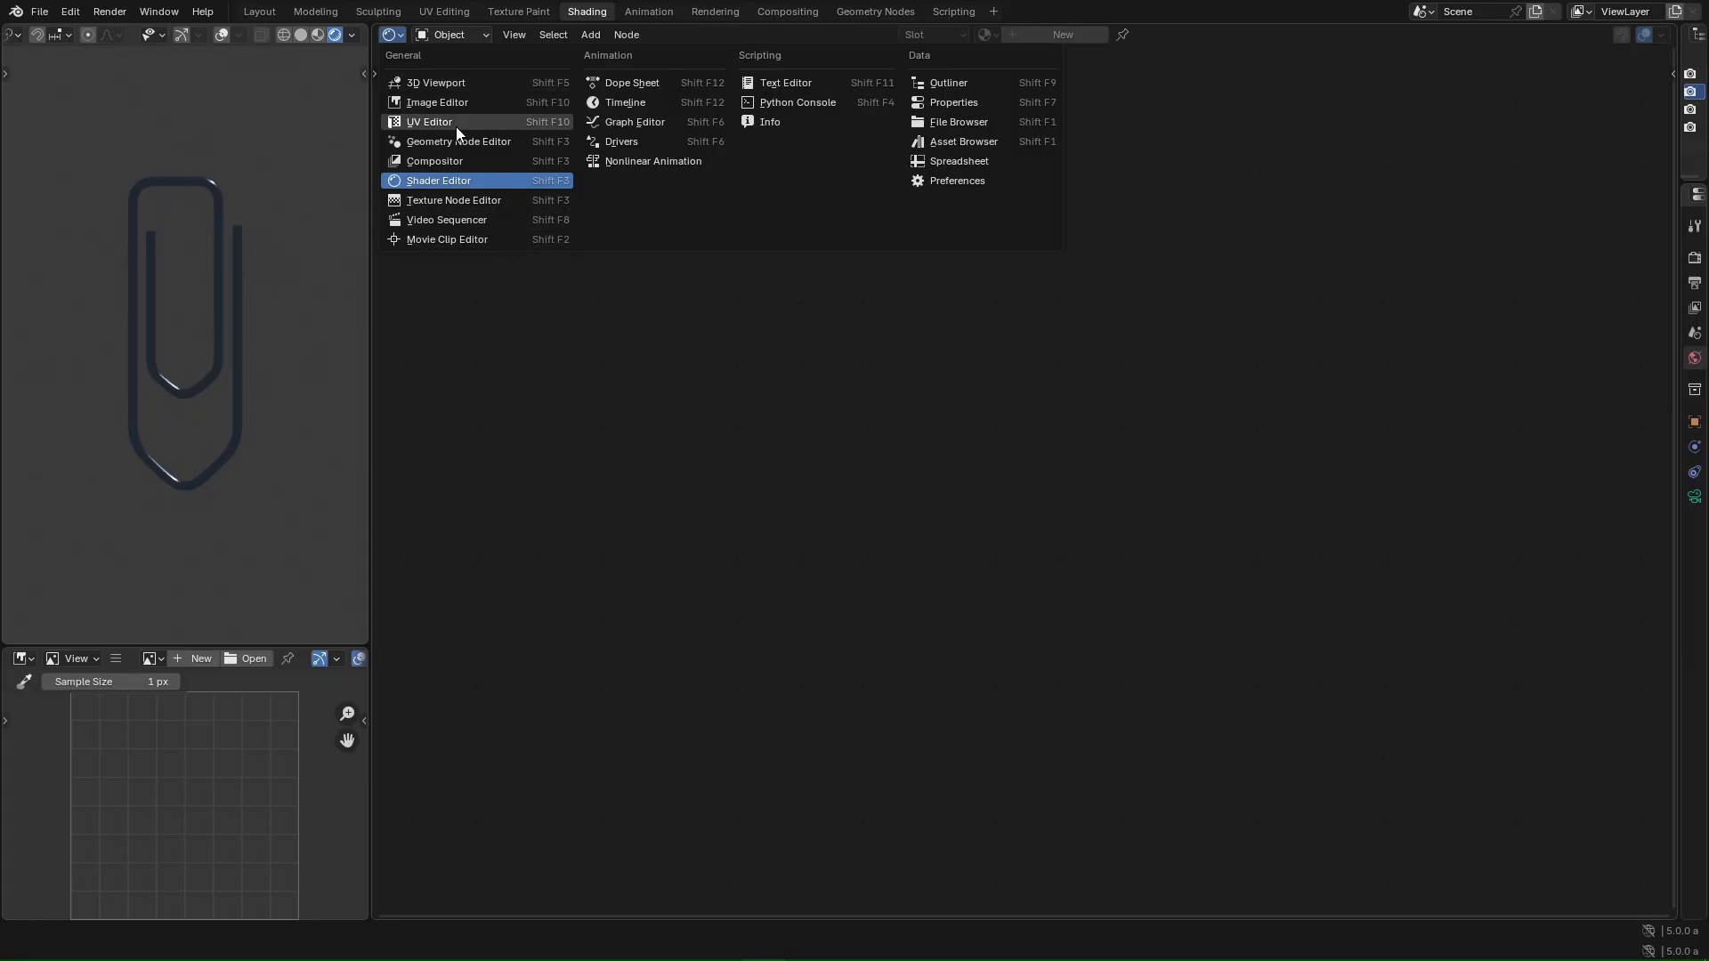
pyautogui.click(427, 83)
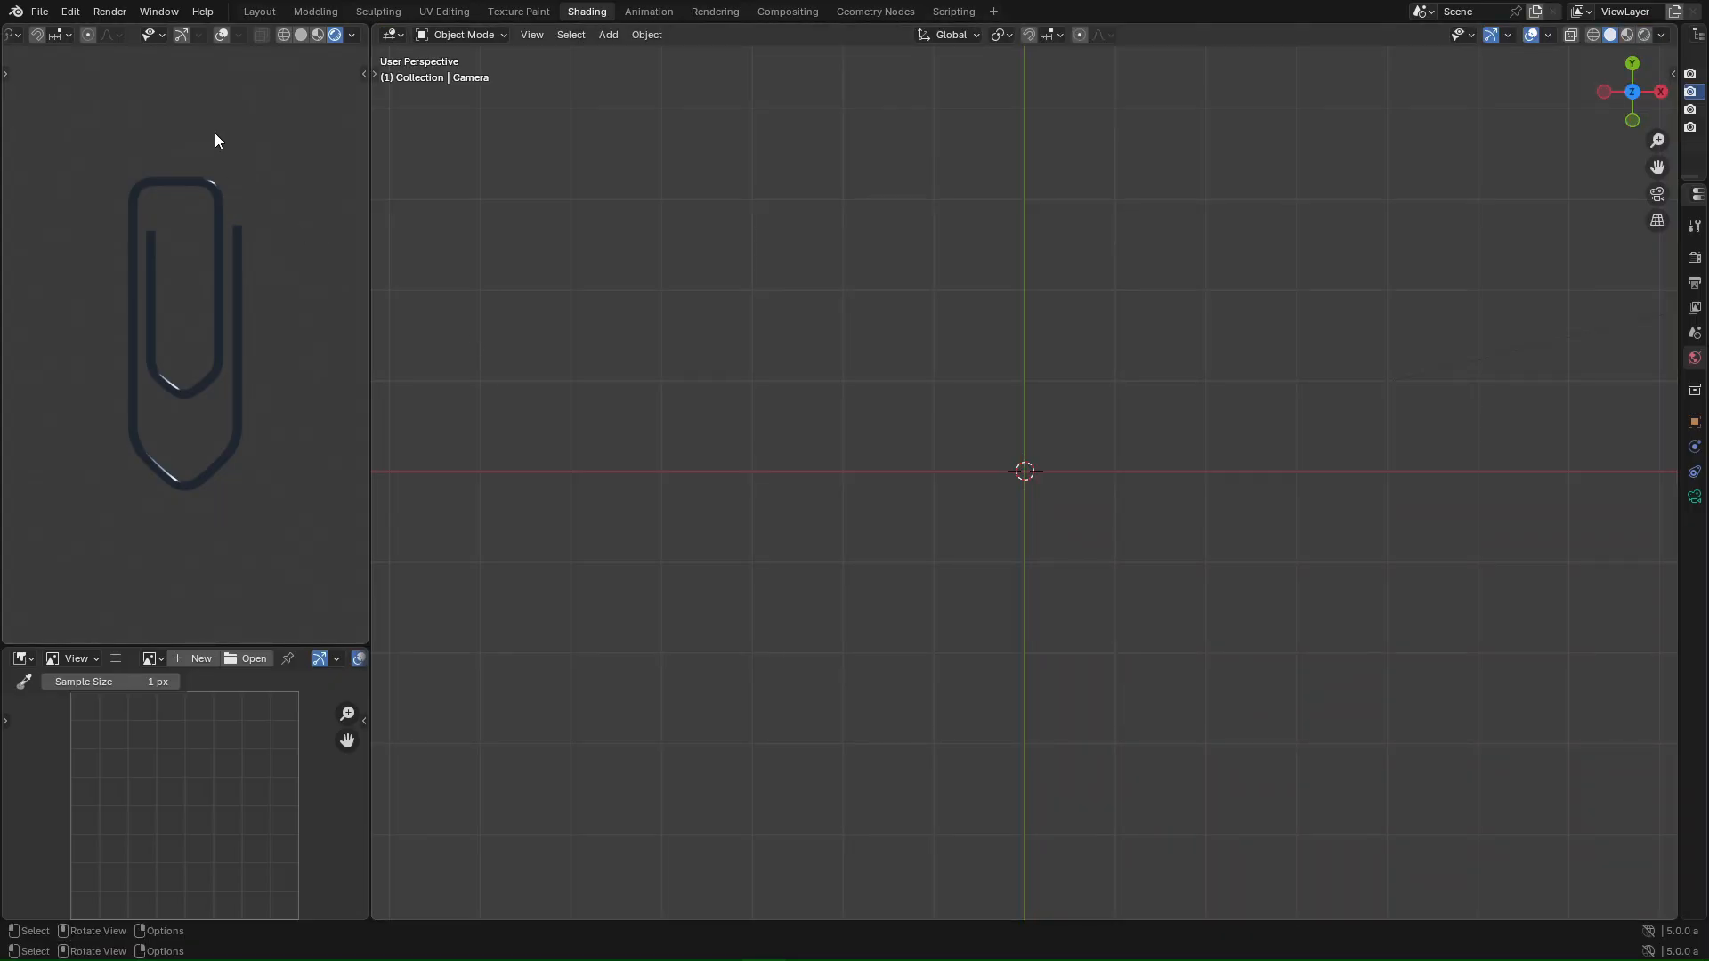
# - In the Layout workspace, check the camera's Lens settings and look through the camera
pyautogui.click(258, 13)
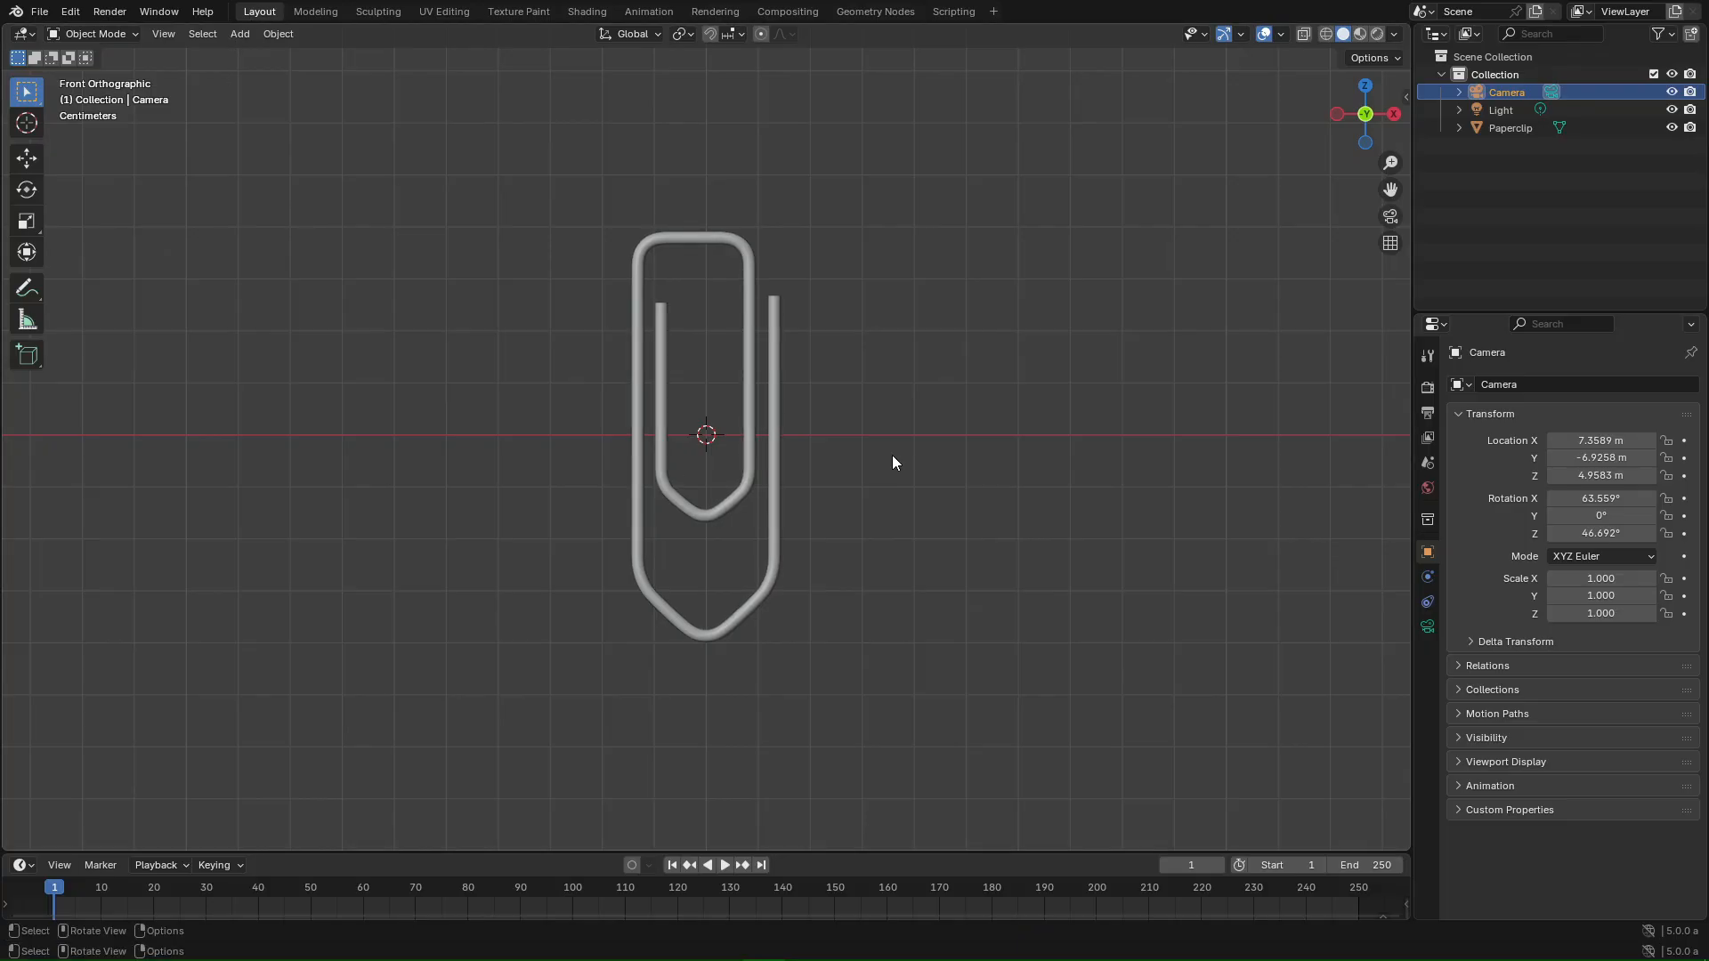
pyautogui.scroll(-5, 876, 404)
pyautogui.click(1427, 626)
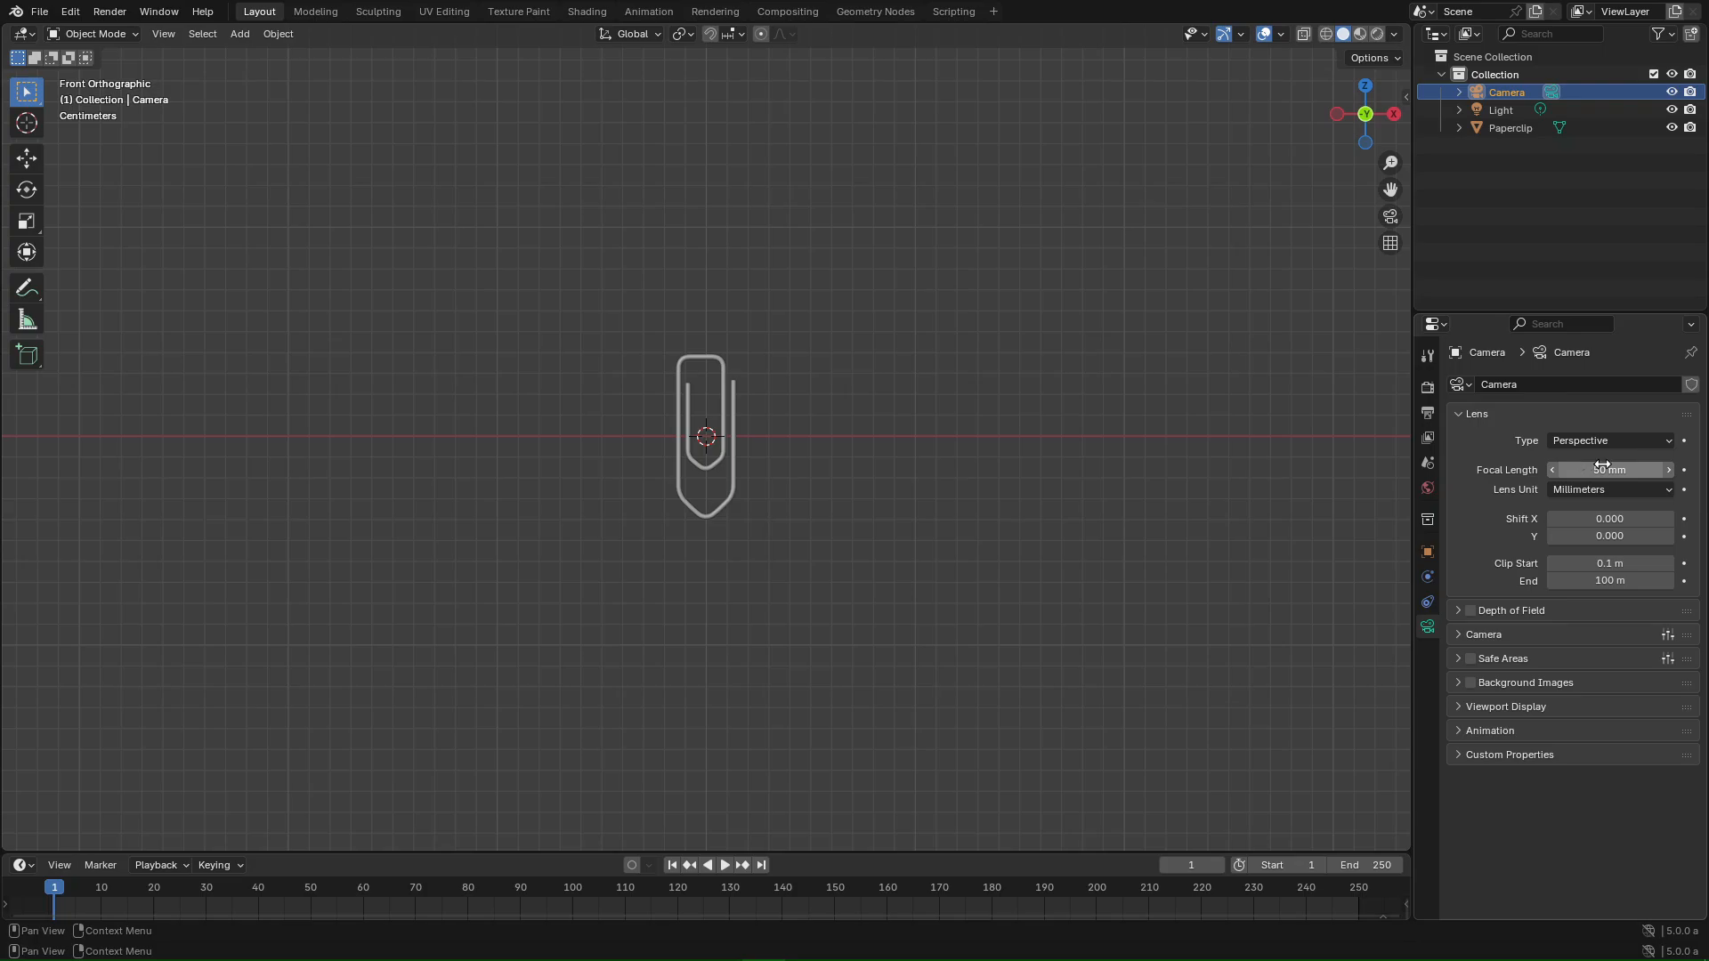
pyautogui.press('KP_0')
pyautogui.press('KP_0')
pyautogui.press('KP_0')
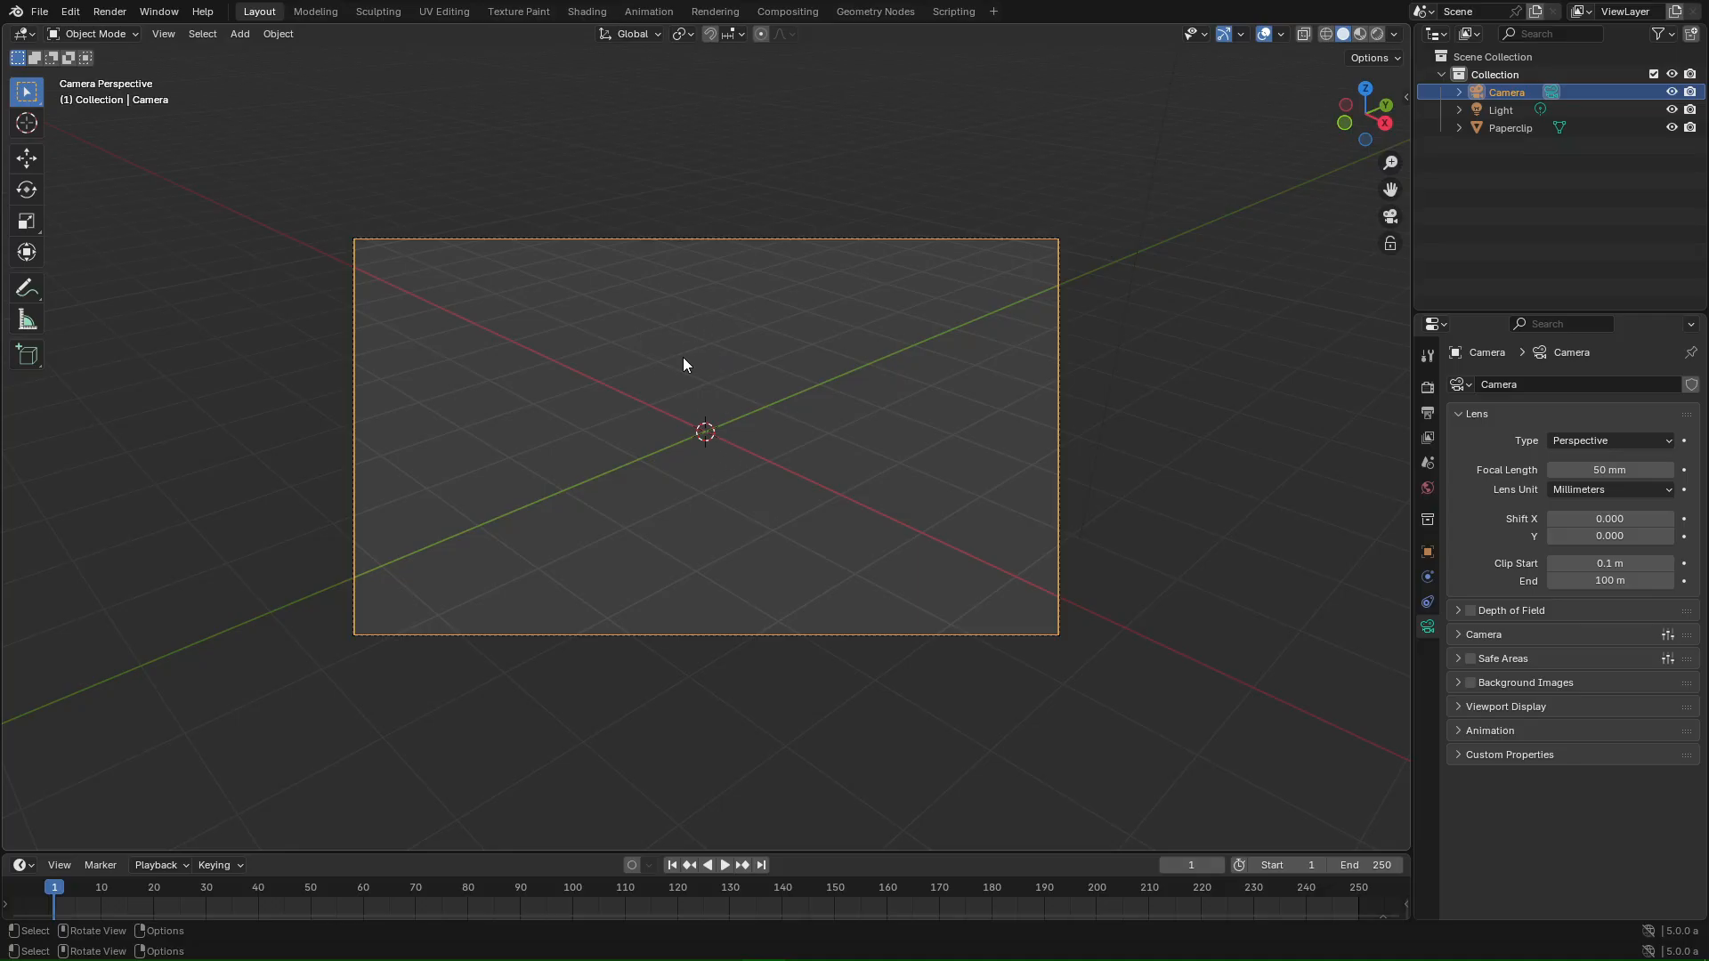
# - Orbit from the front to a slight angle on the paperclip and align the camera to it
pyautogui.press('KP_1')
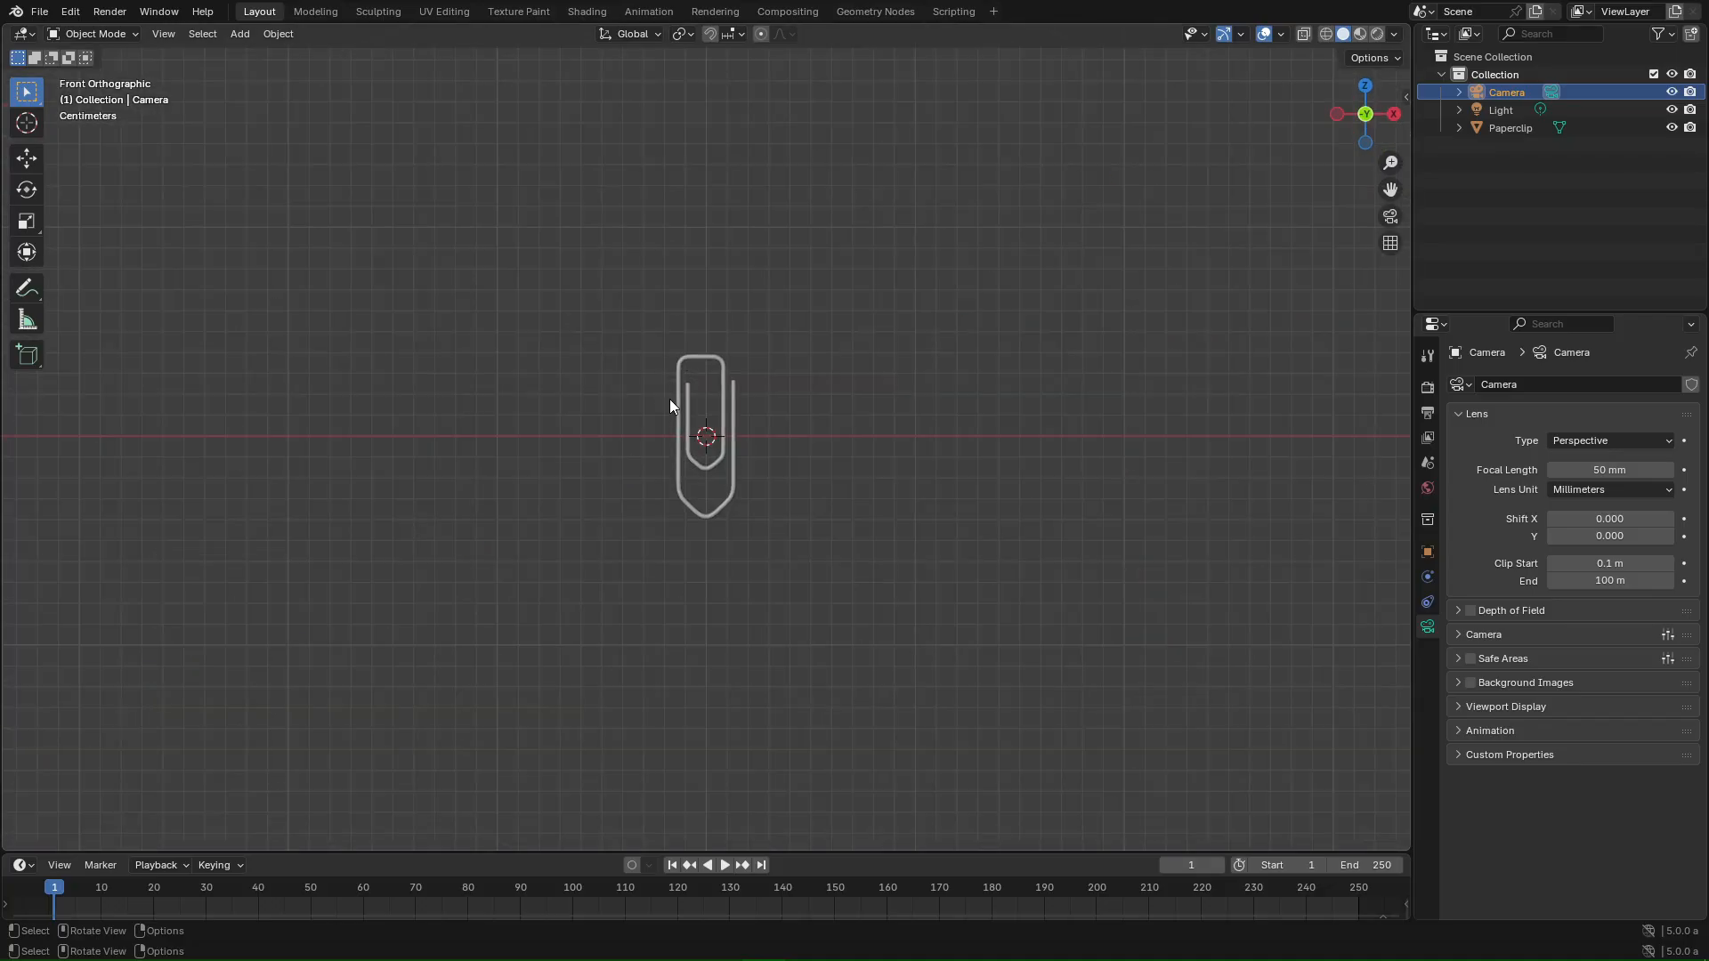
pyautogui.click(724, 360)
pyautogui.moveTo(725, 360)
pyautogui.mouseDown(button='middle')
pyautogui.moveTo(778, 348)
pyautogui.moveTo(739, 329)
pyautogui.moveTo(739, 343)
pyautogui.mouseUp(button='middle')
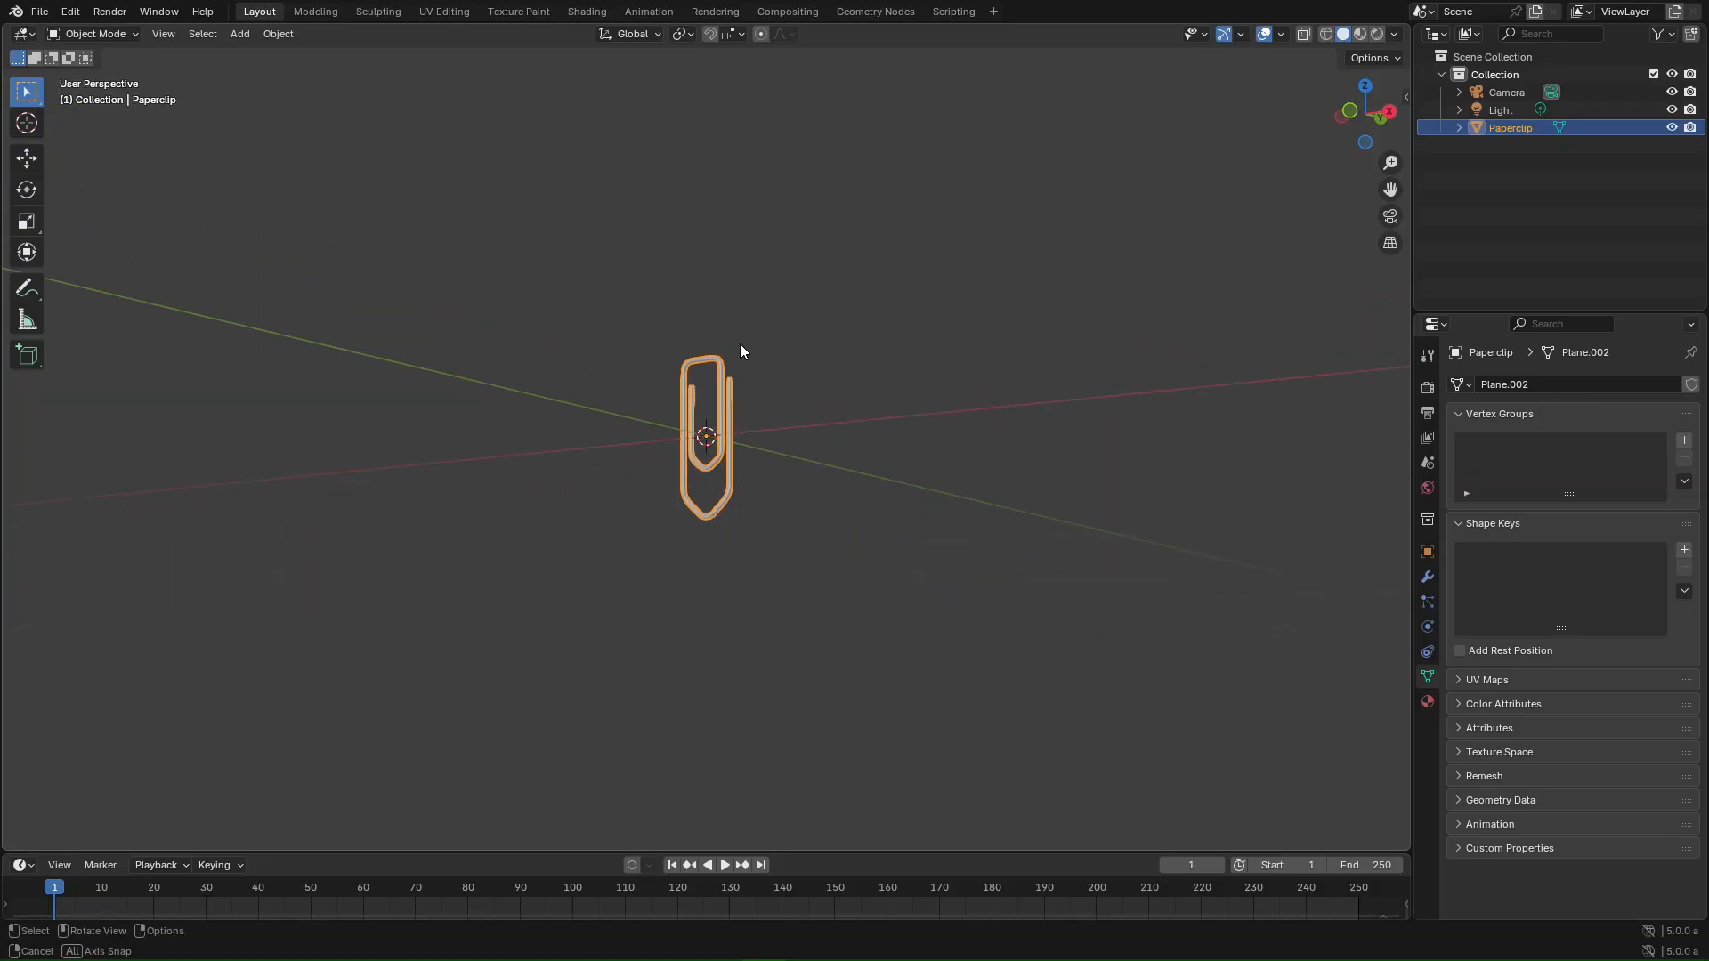
pyautogui.click(740, 343)
pyautogui.scroll(4, 744, 320)
pyautogui.moveTo(860, 296)
pyautogui.mouseDown(button='middle')
pyautogui.moveTo(854, 484)
pyautogui.moveTo(759, 446)
pyautogui.moveTo(846, 358)
pyautogui.moveTo(821, 309)
pyautogui.moveTo(845, 356)
pyautogui.moveTo(841, 311)
pyautogui.mouseUp(button='middle')
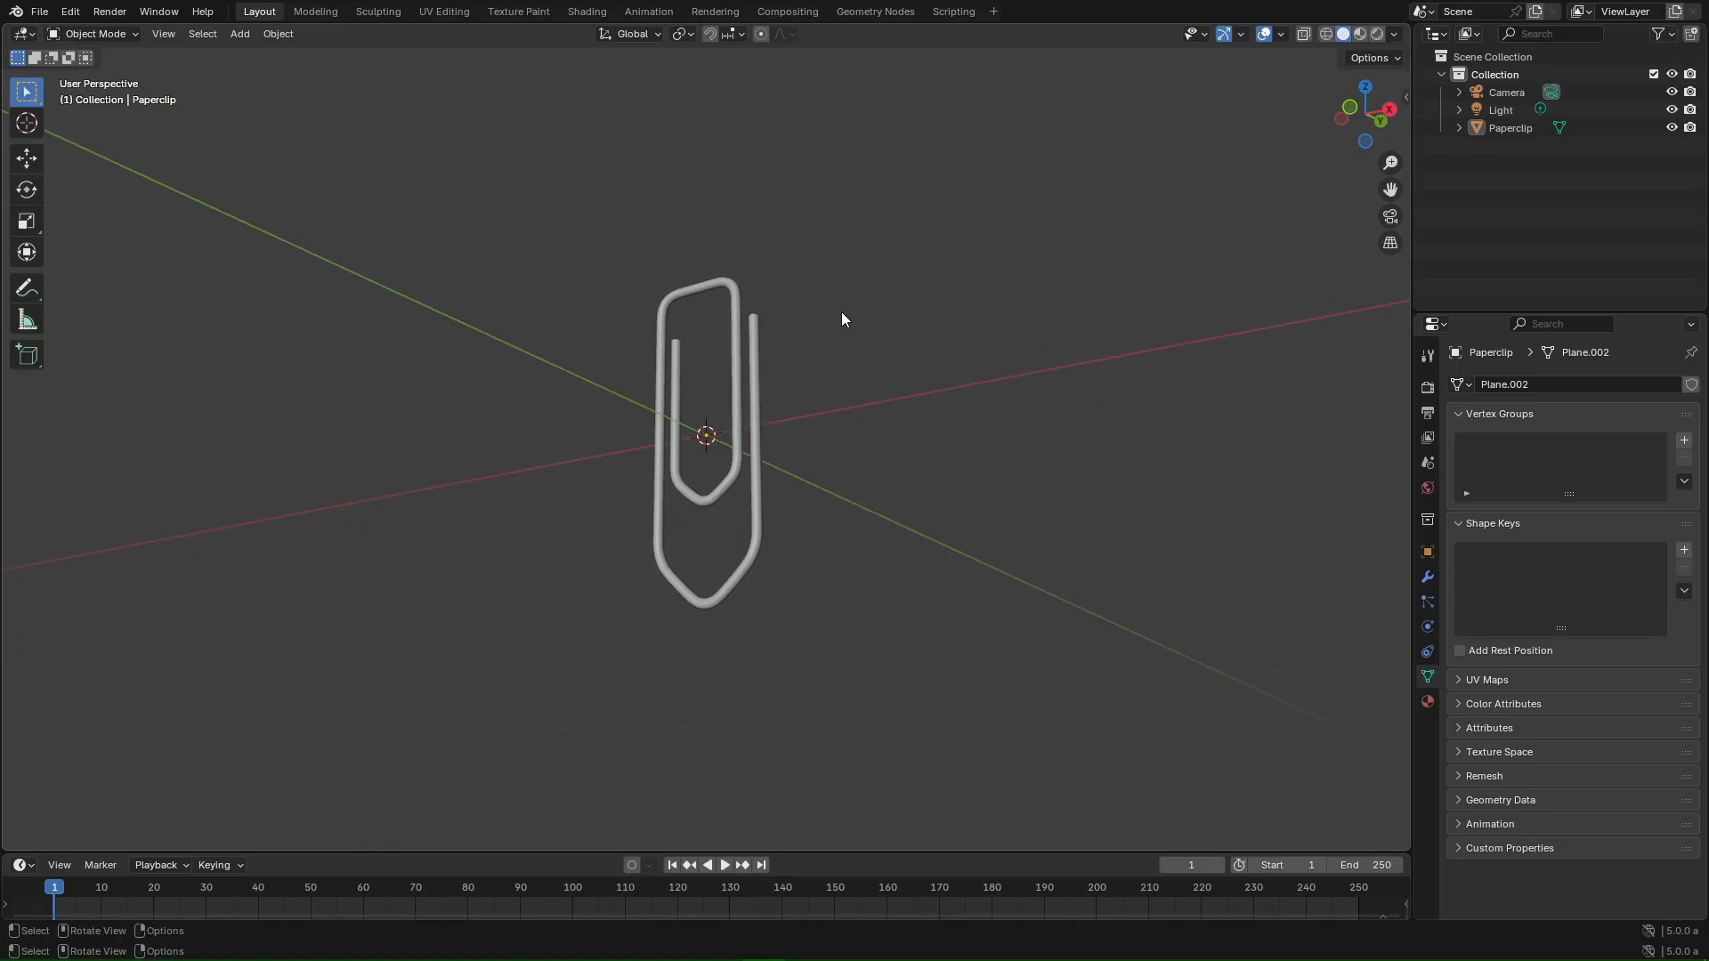
pyautogui.press('ctrl+alt+KP_0')
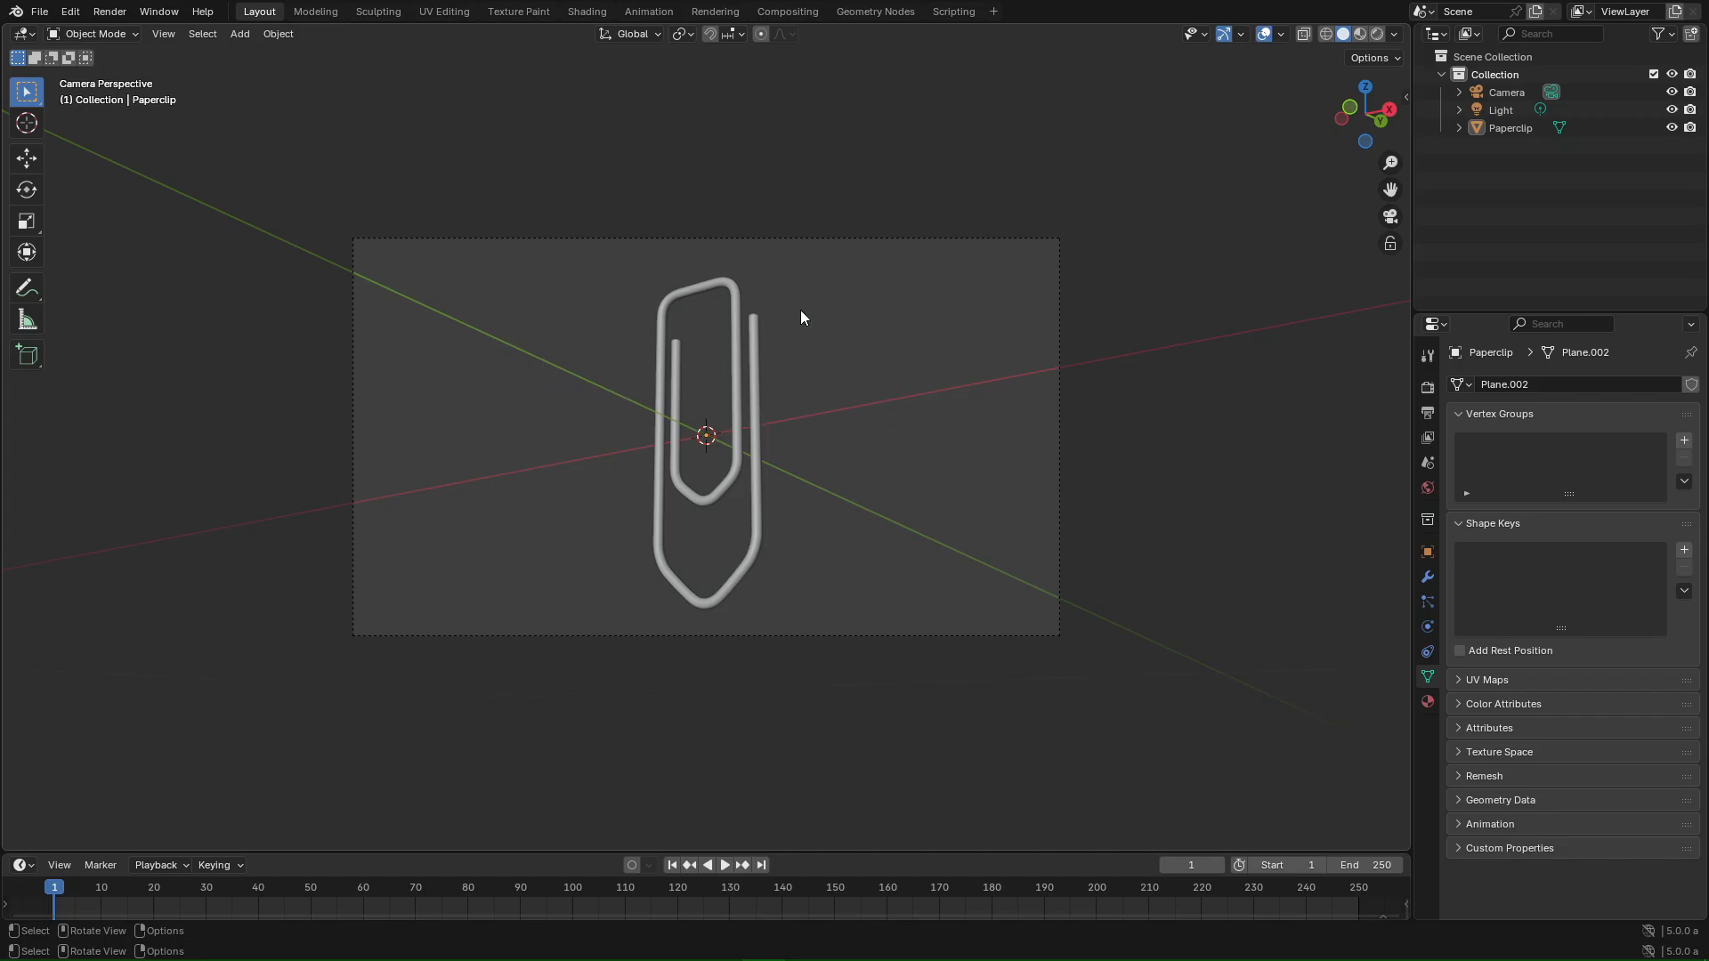
# - Orbit the camera using Lock Camera to View, then unlock it and show Render properties
pyautogui.press('n')
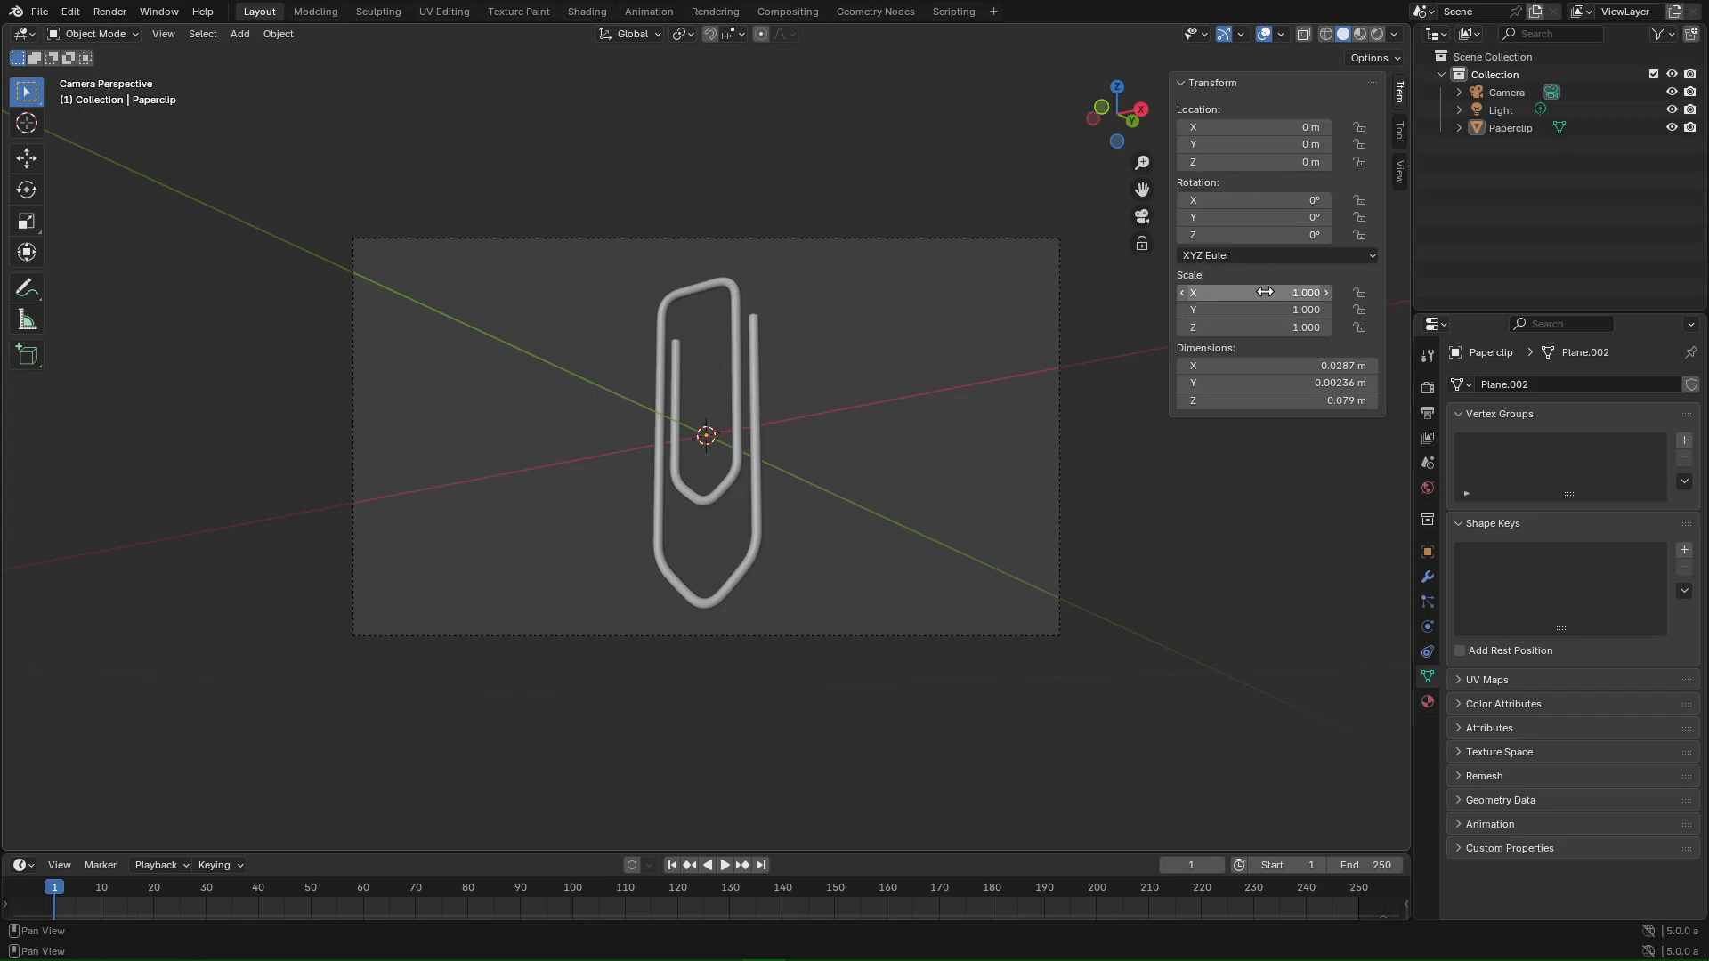
pyautogui.click(1399, 171)
pyautogui.click(1283, 327)
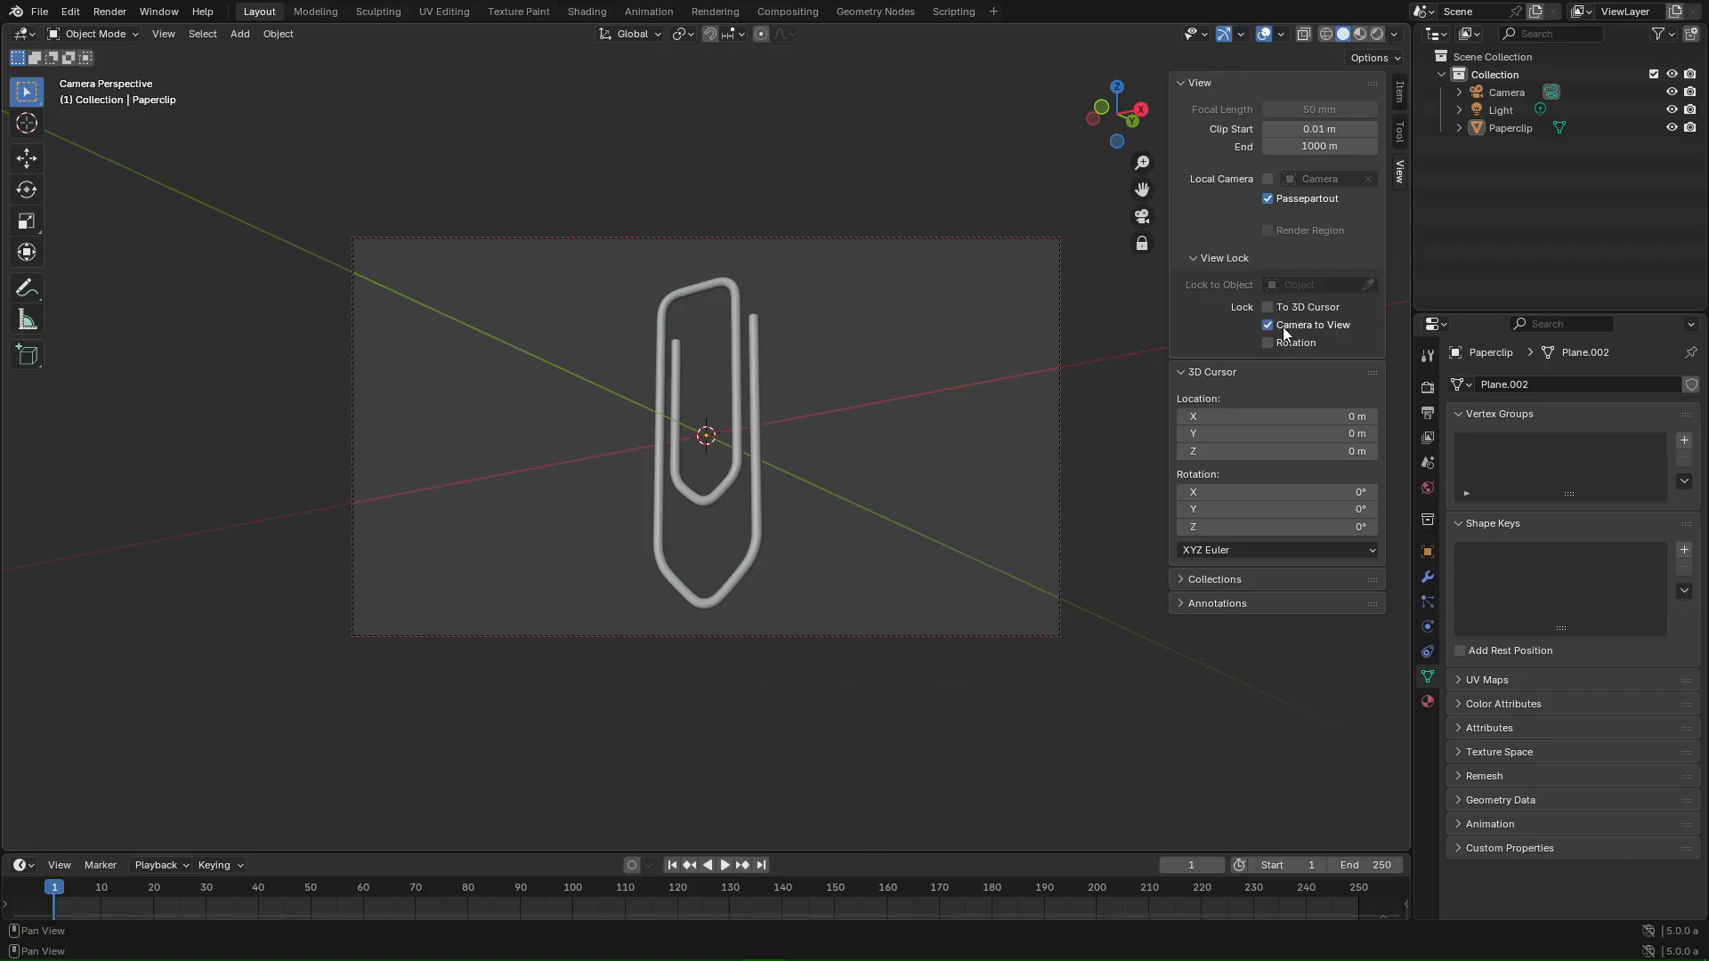
pyautogui.moveTo(1079, 359); pyautogui.dragTo(820, 332, button='middle')
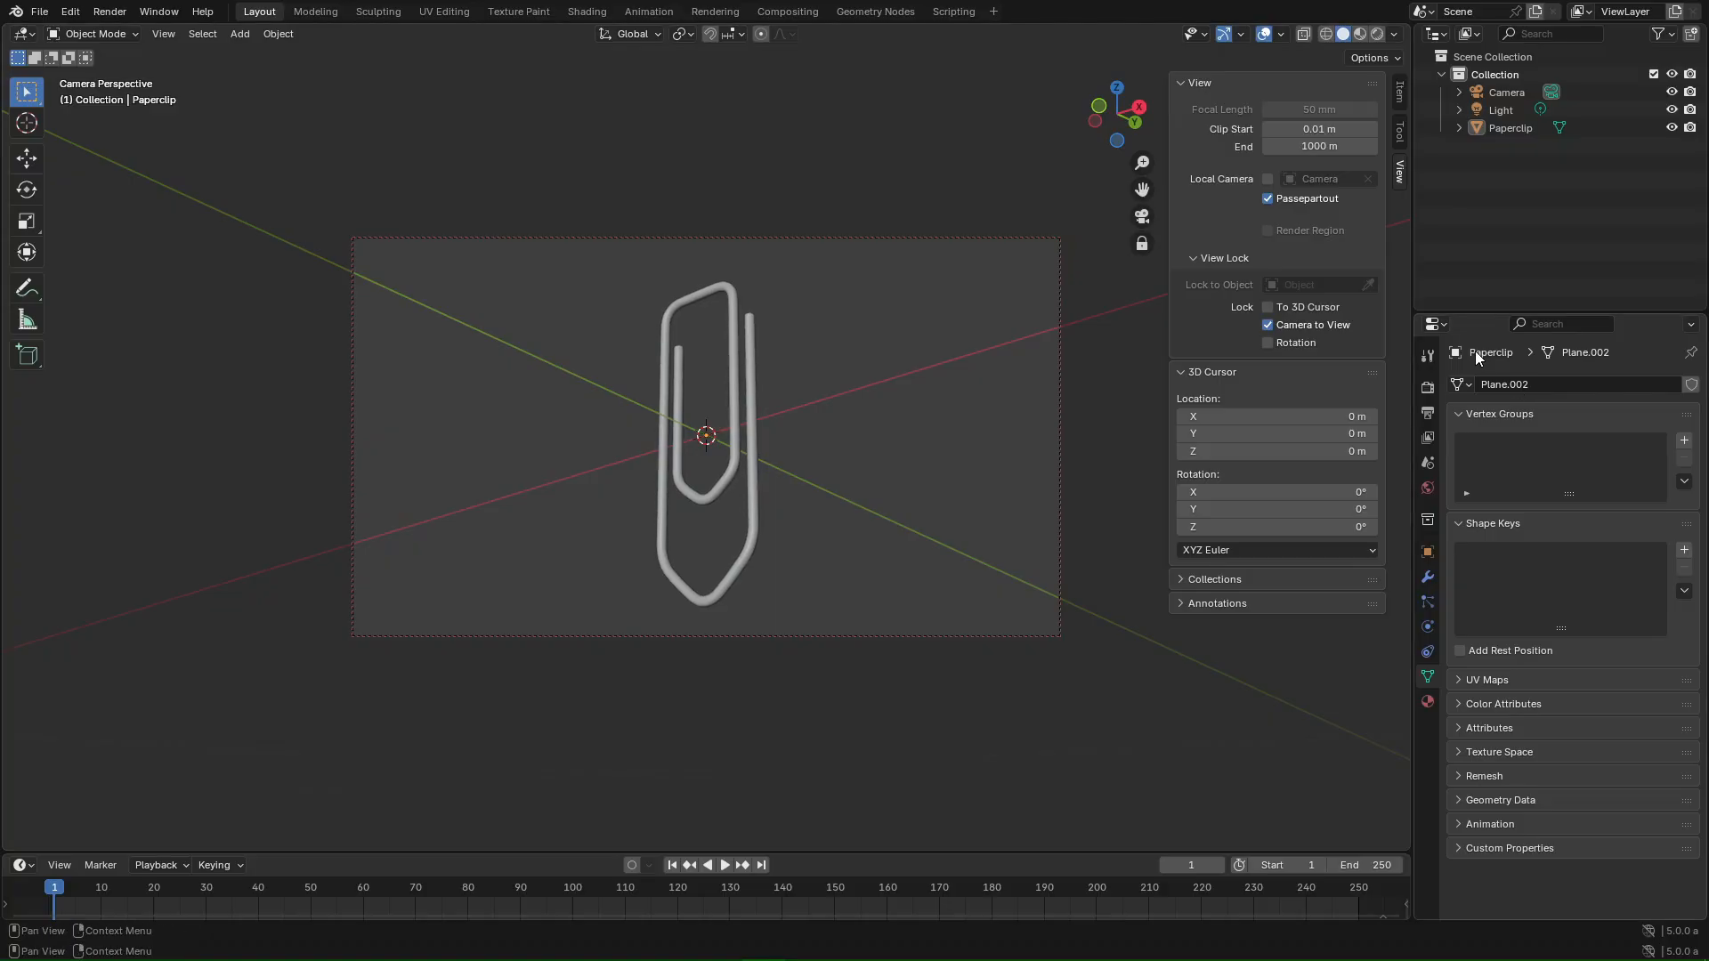
pyautogui.click(1276, 325)
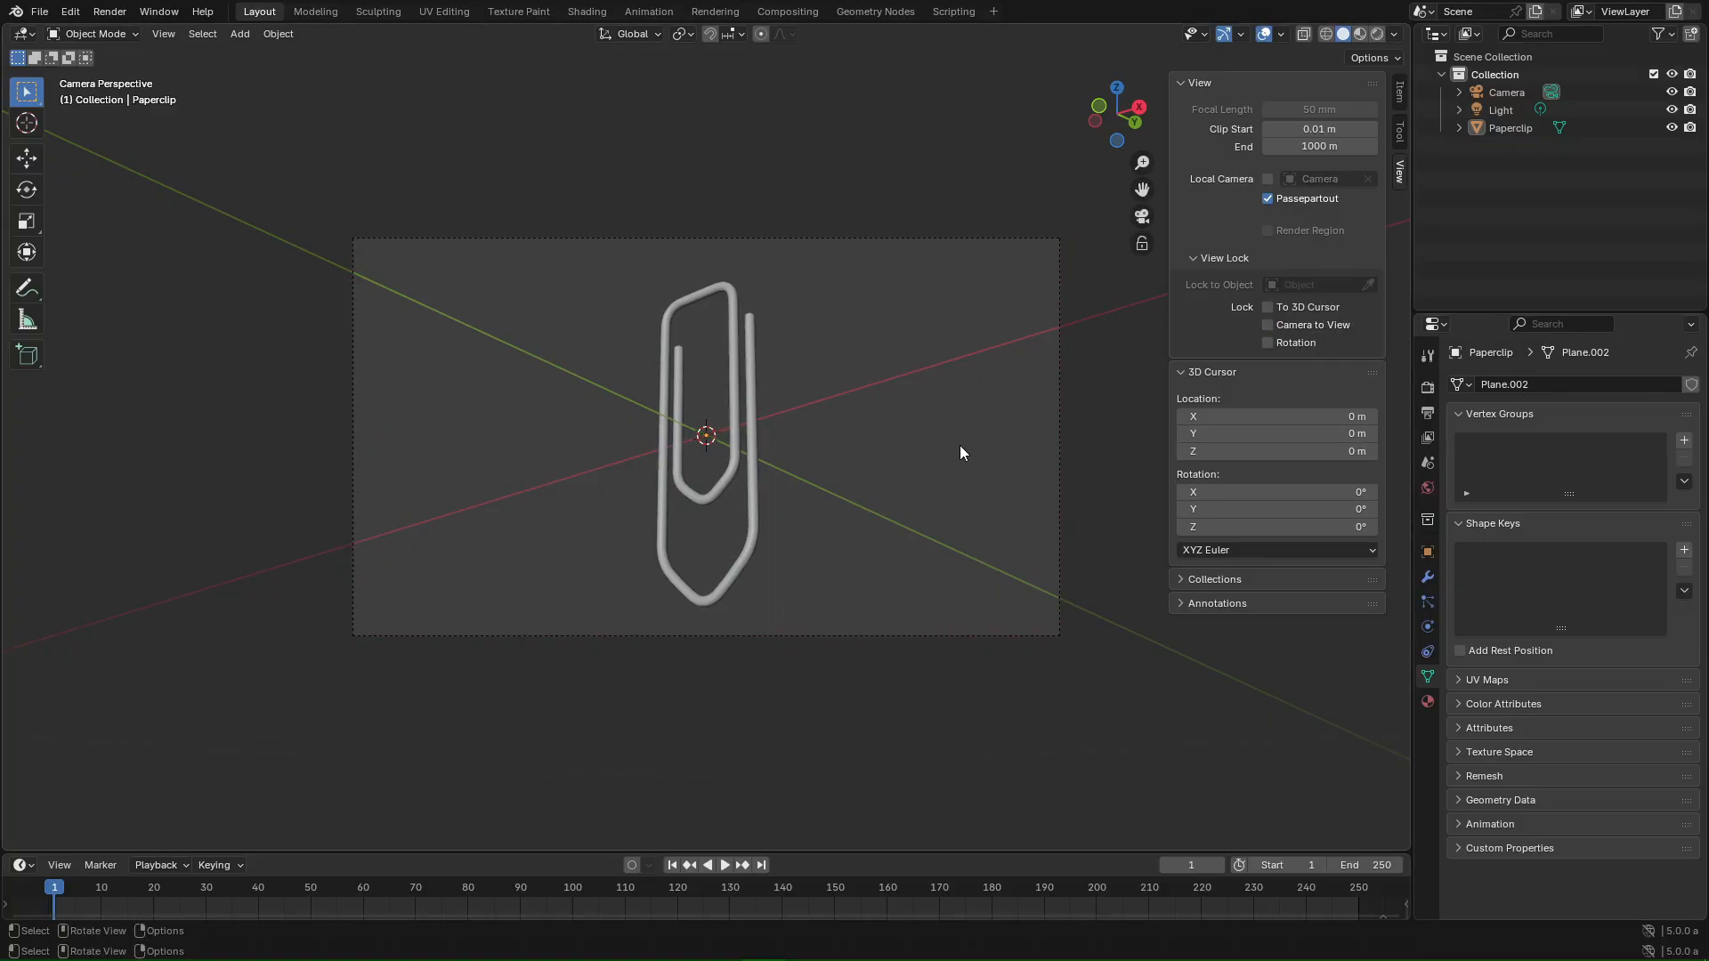
pyautogui.click(1428, 387)
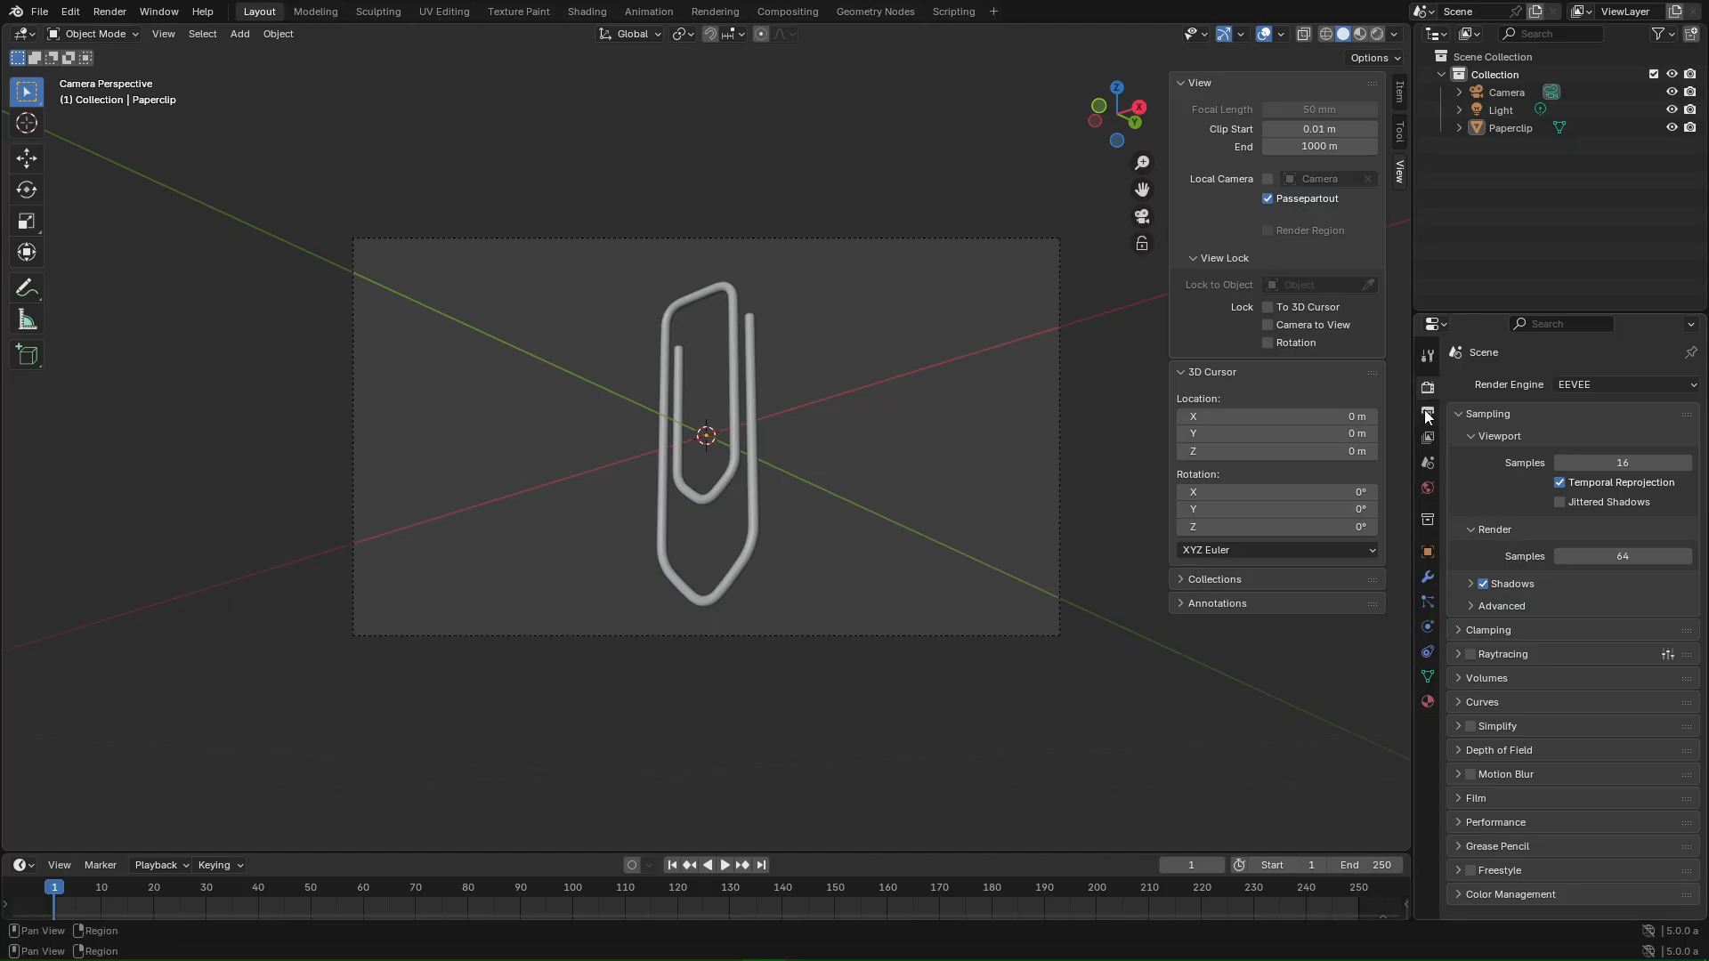
# - Set the output resolution to 1080 × 1350 px
pyautogui.click(1427, 413)
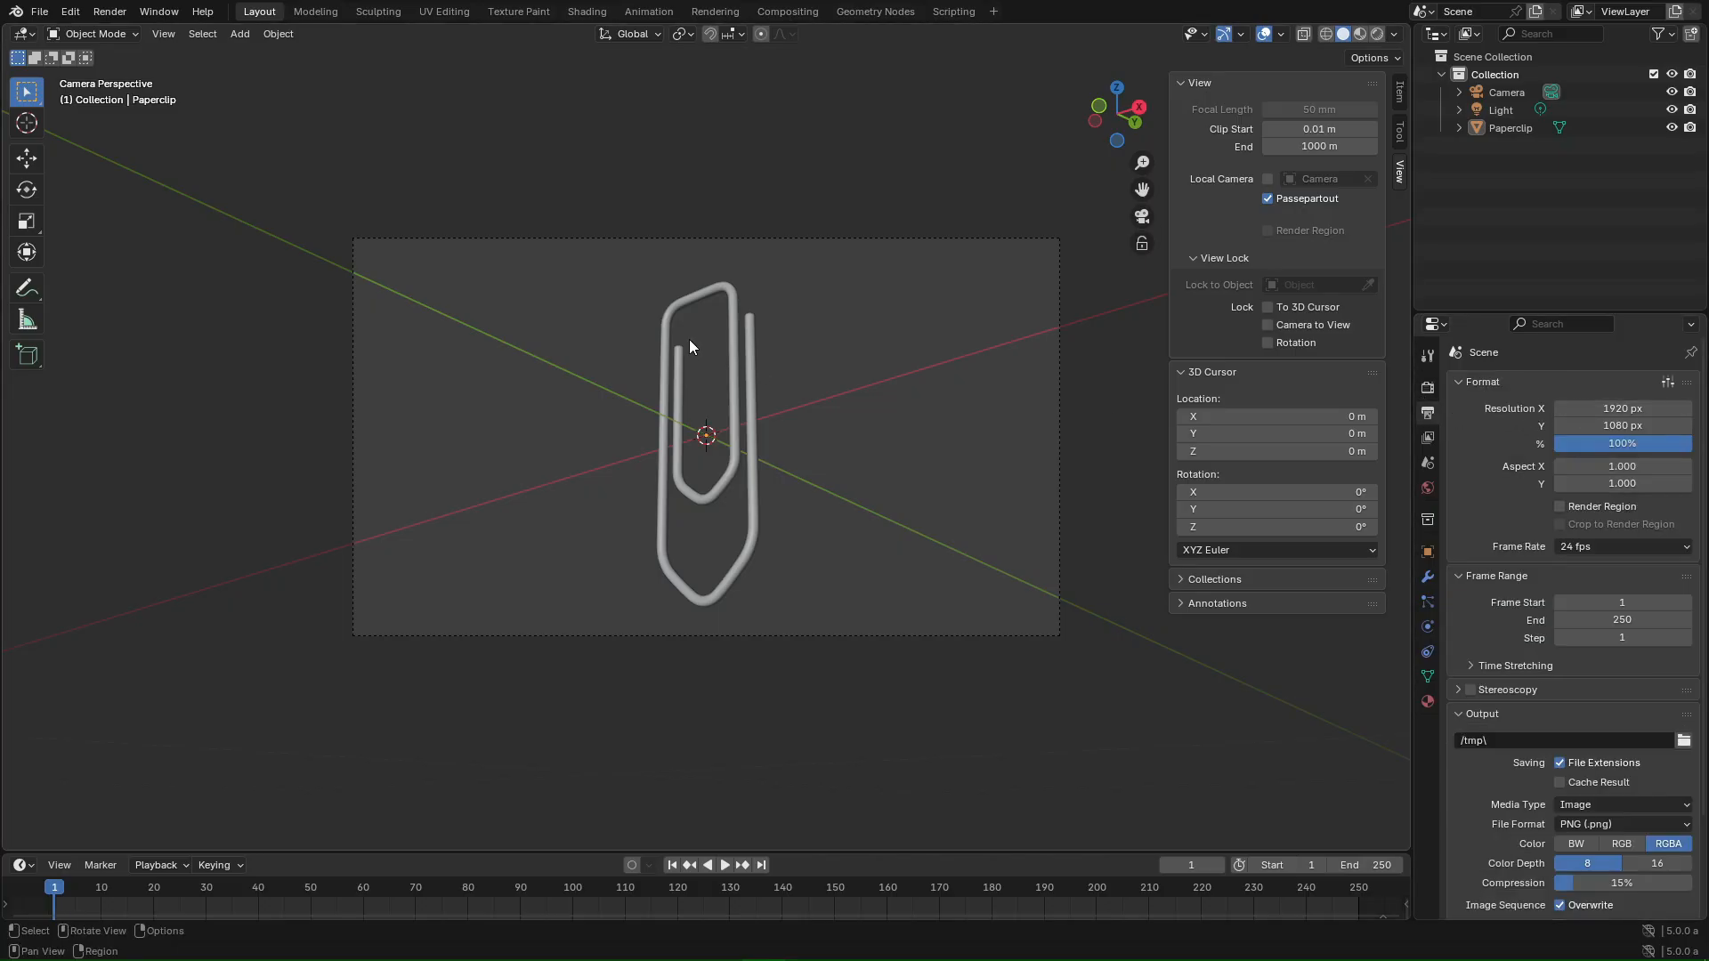
pyautogui.click(1633, 409)
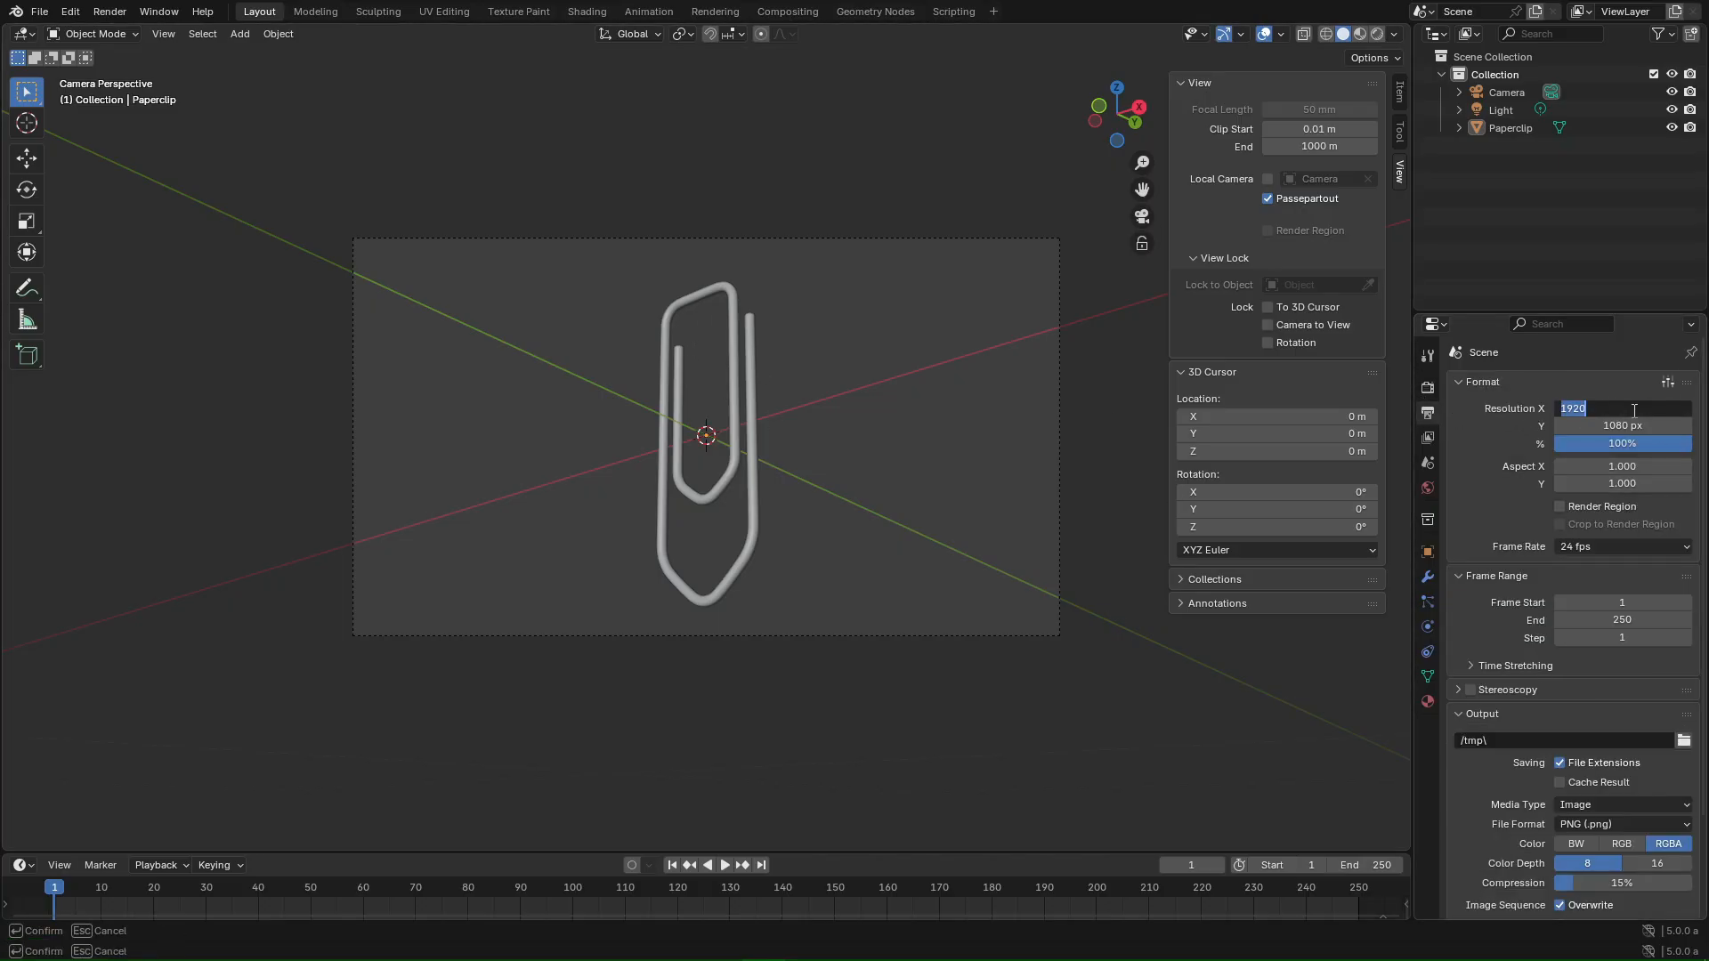
pyautogui.write('1080')
pyautogui.press('Tab')
pyautogui.write('1350')
pyautogui.press('Return')
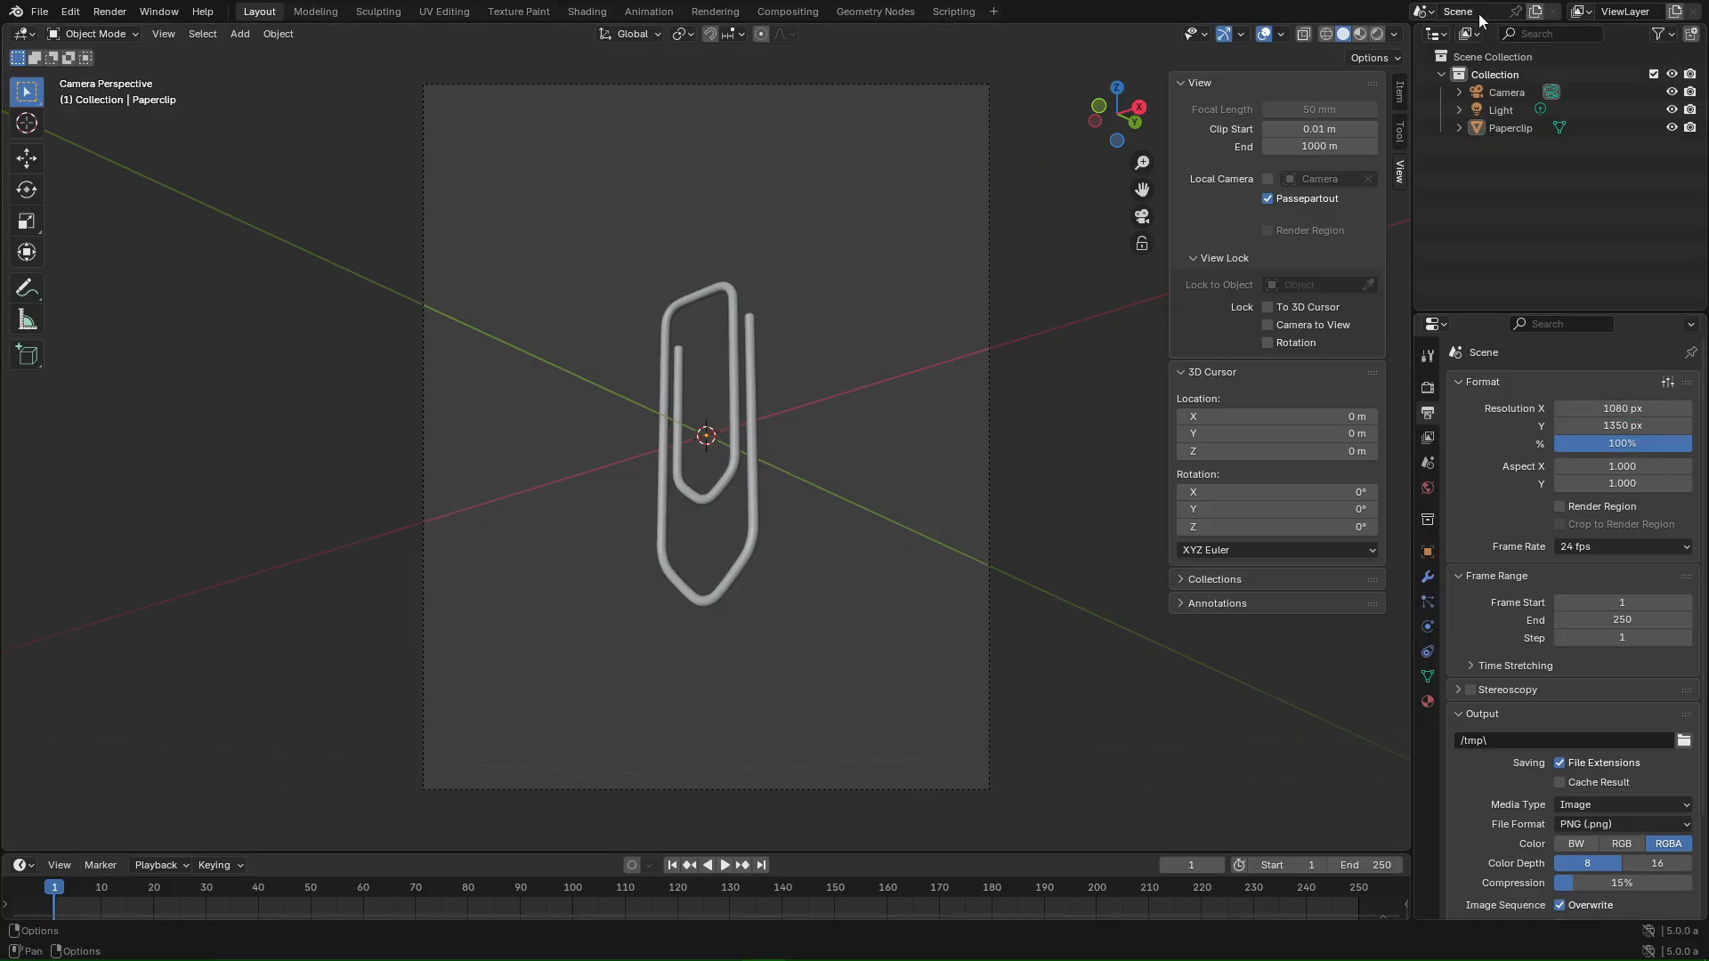
# - Give the camera an 82 mm focal length
pyautogui.click(1502, 94)
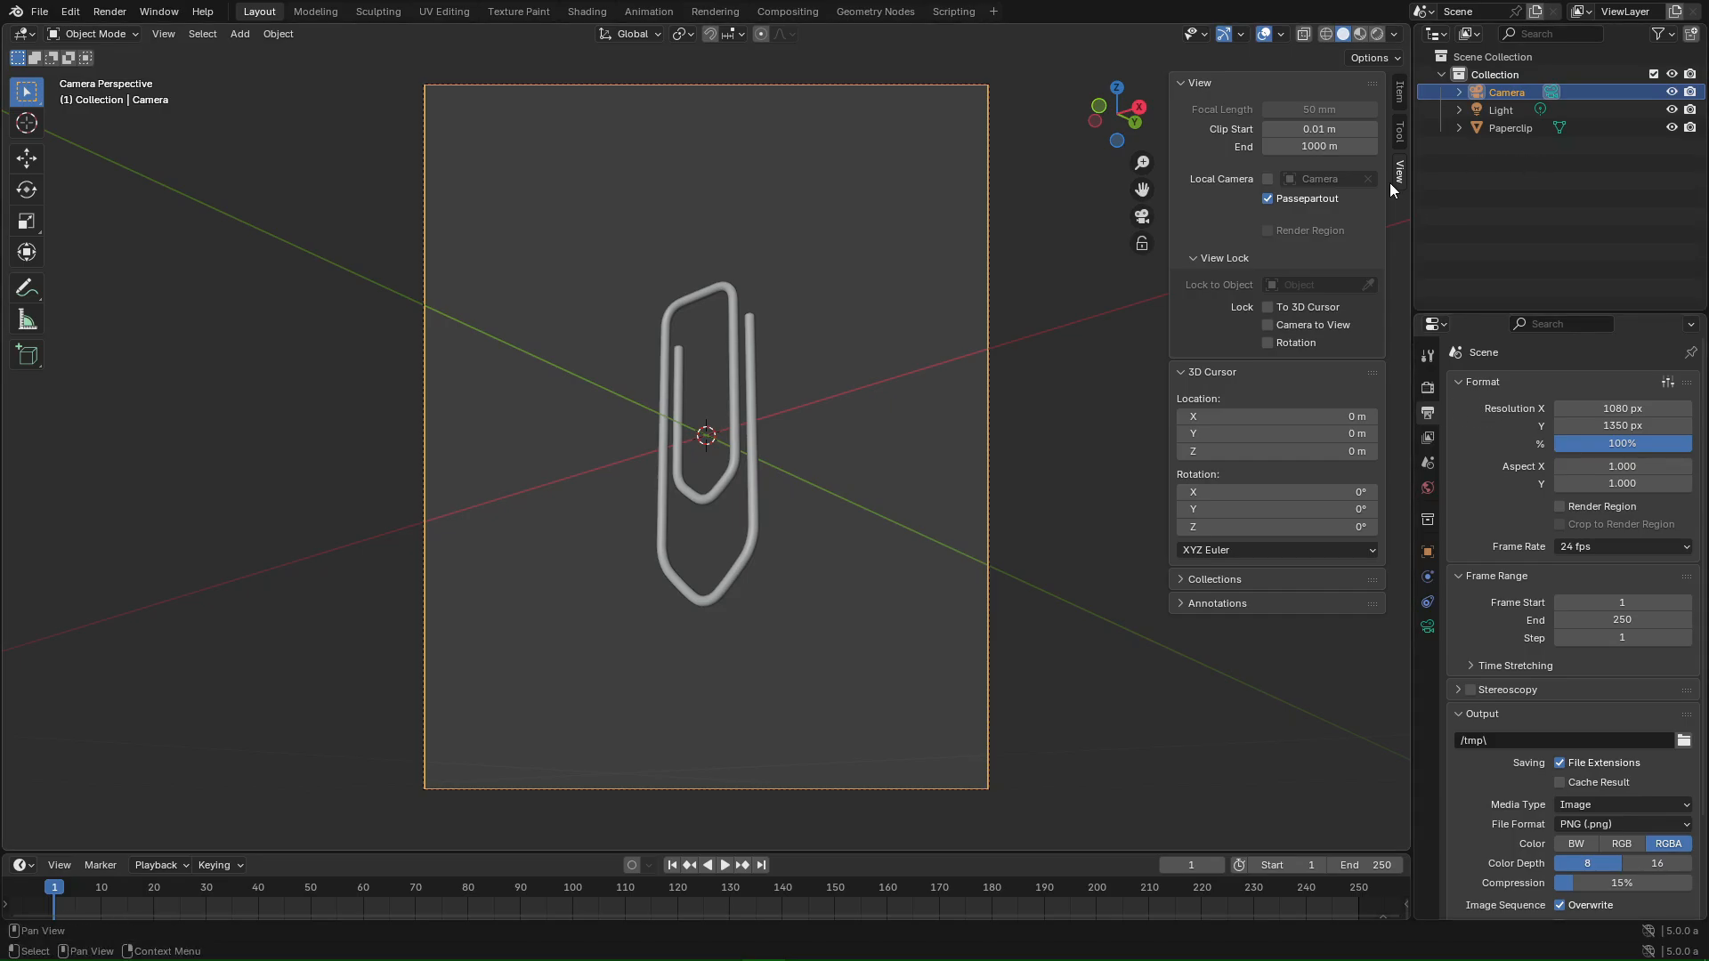
pyautogui.click(1426, 626)
pyautogui.moveTo(1602, 467)
pyautogui.mouseDown()
pyautogui.moveTo(1677, 467)
pyautogui.moveTo(1595, 470)
pyautogui.mouseUp()
pyautogui.click(1594, 470)
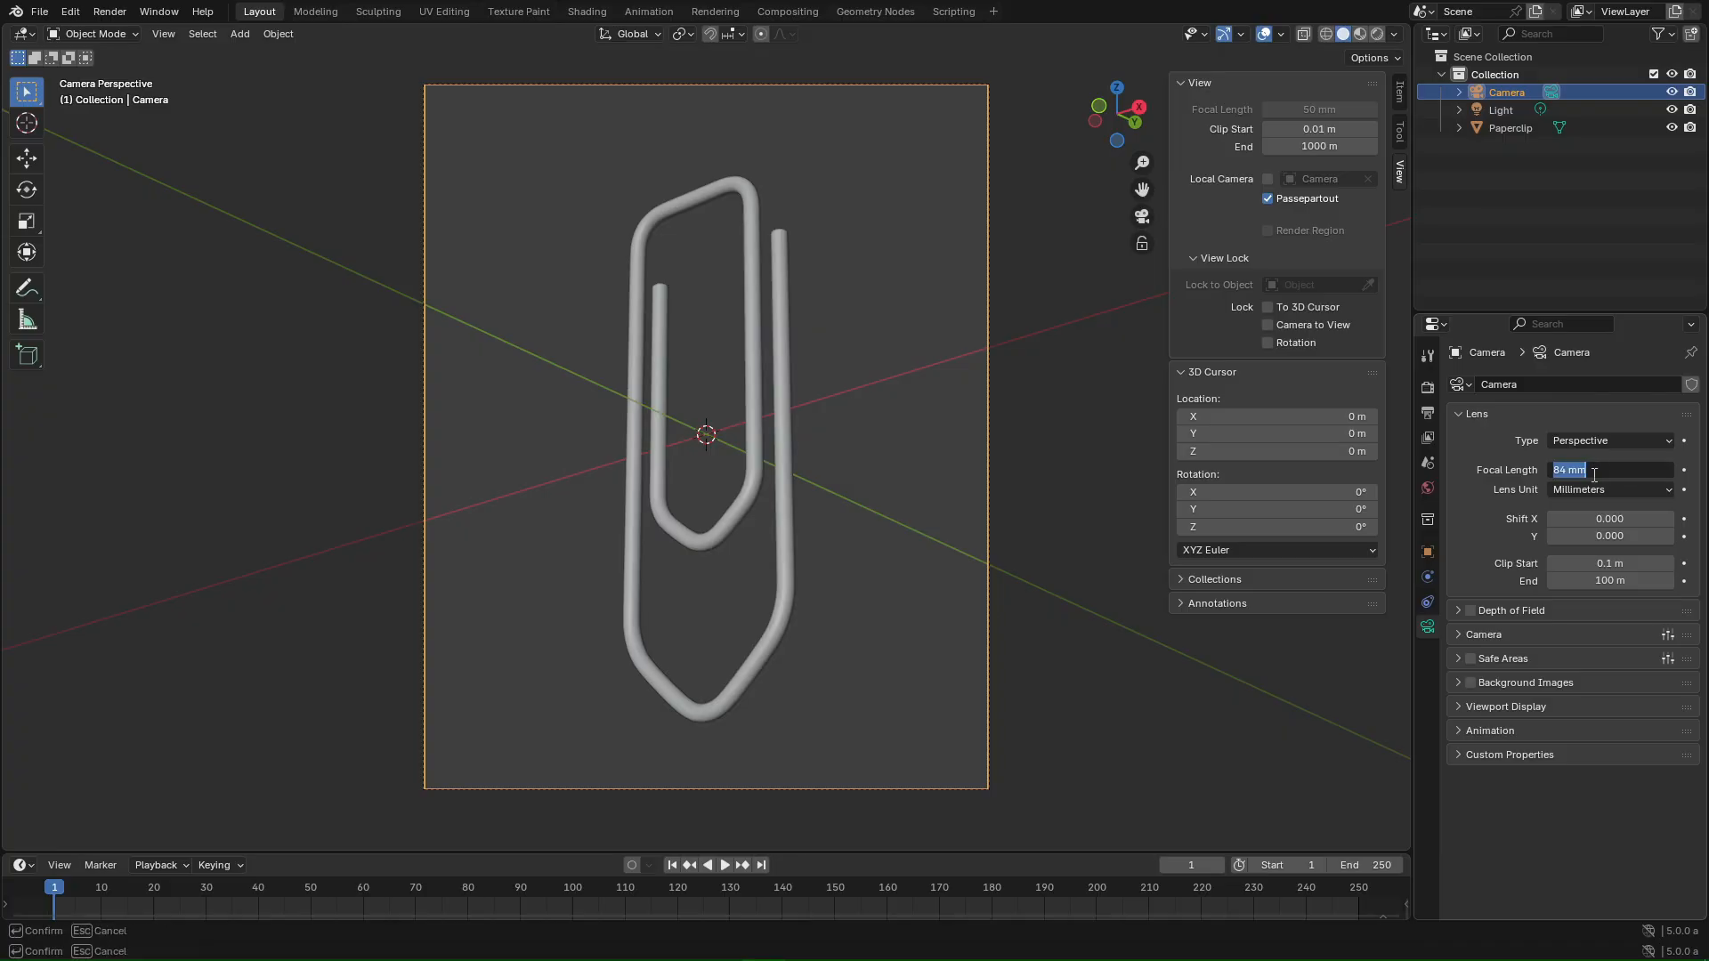
pyautogui.write('82')
pyautogui.press('Return')
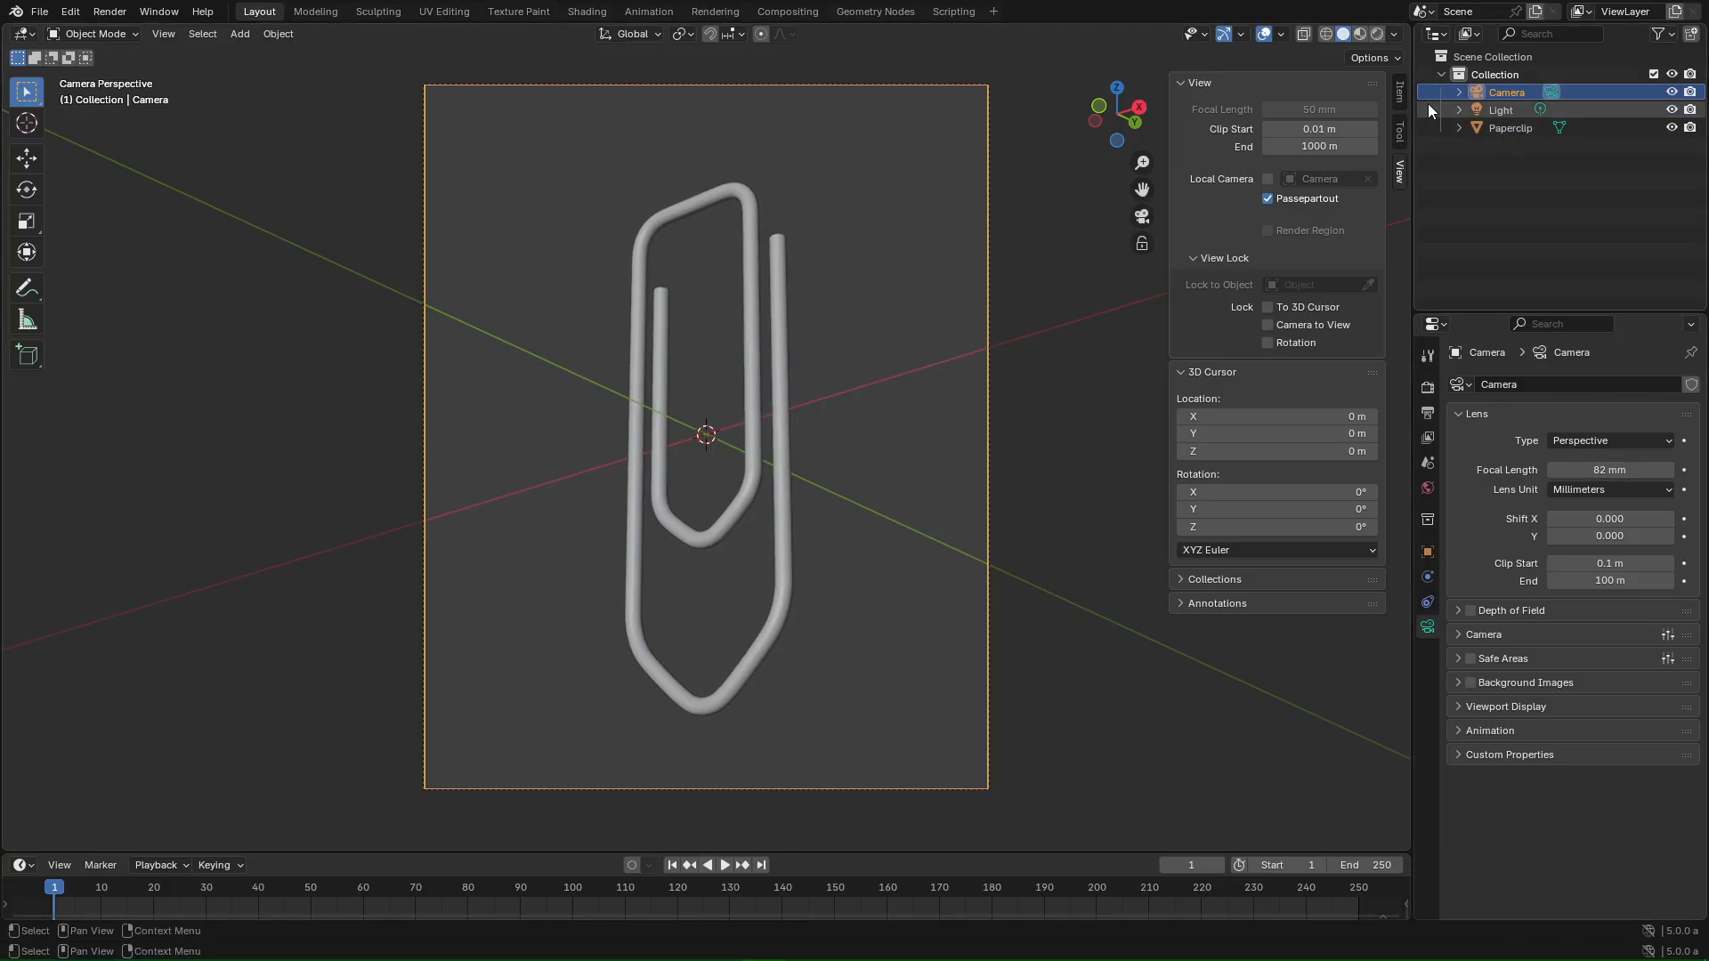
# - Switch to the Shading workspace and widen the Properties area
pyautogui.click(580, 13)
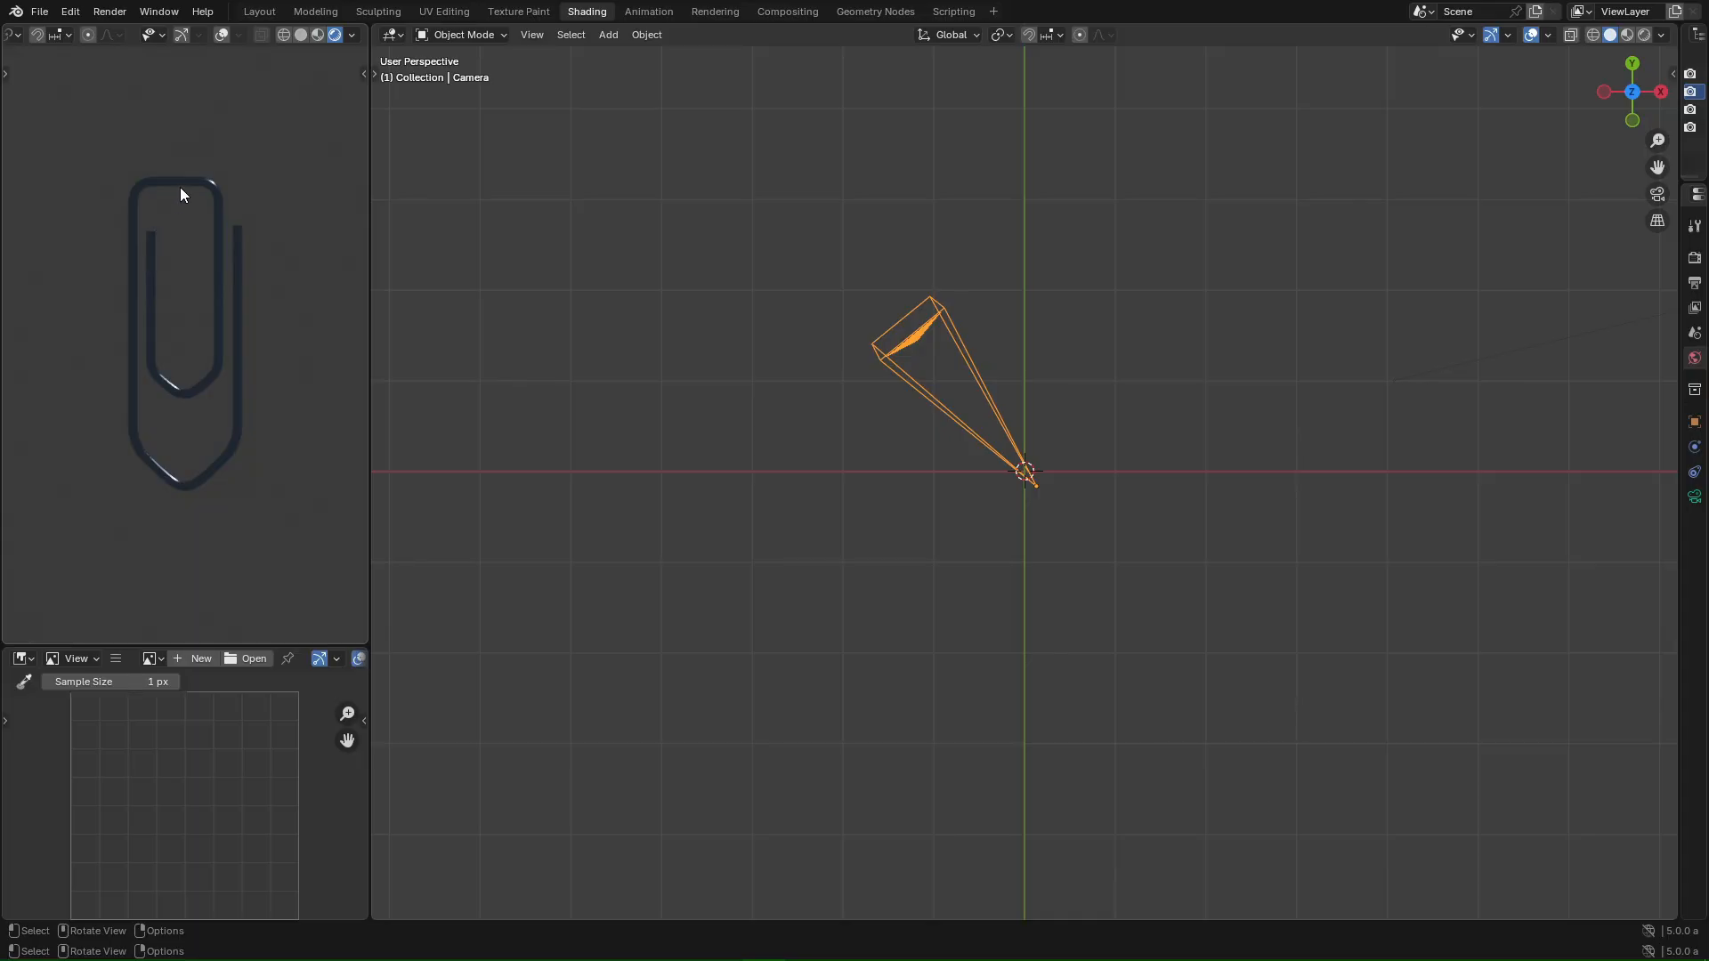
pyautogui.scroll(1, 178, 196)
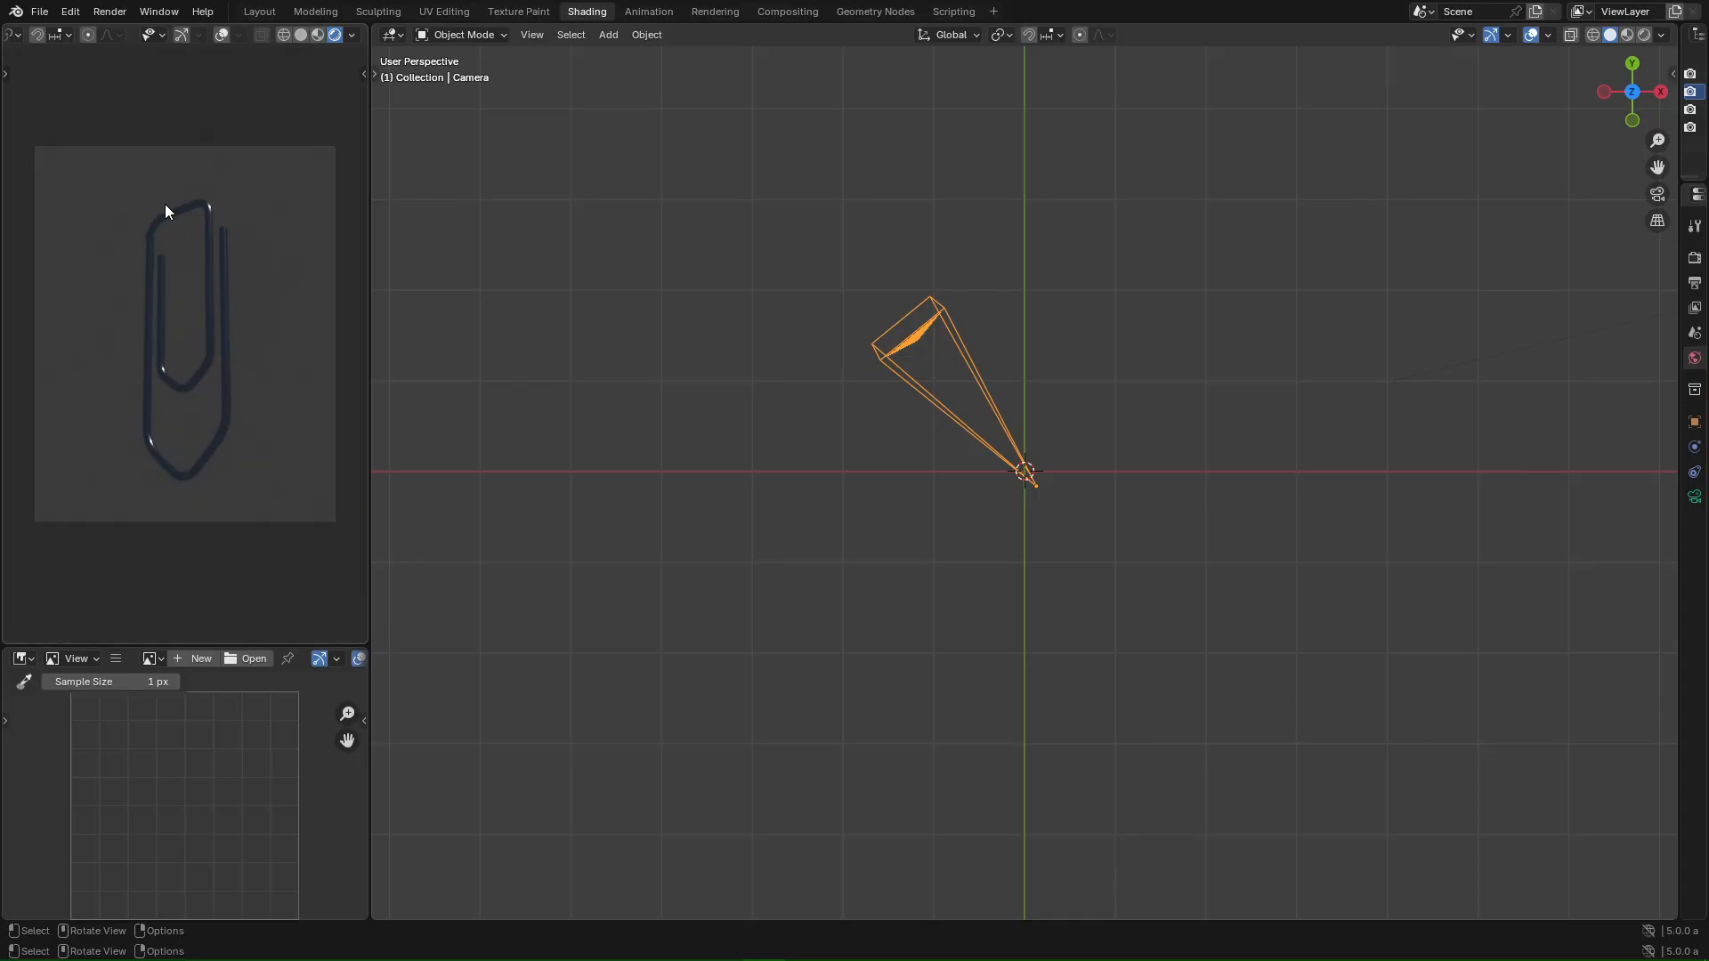
pyautogui.moveTo(1679, 184); pyautogui.dragTo(1425, 185)
# - Enable Render Region and set the PNG compression to 8%
pyautogui.click(1444, 257)
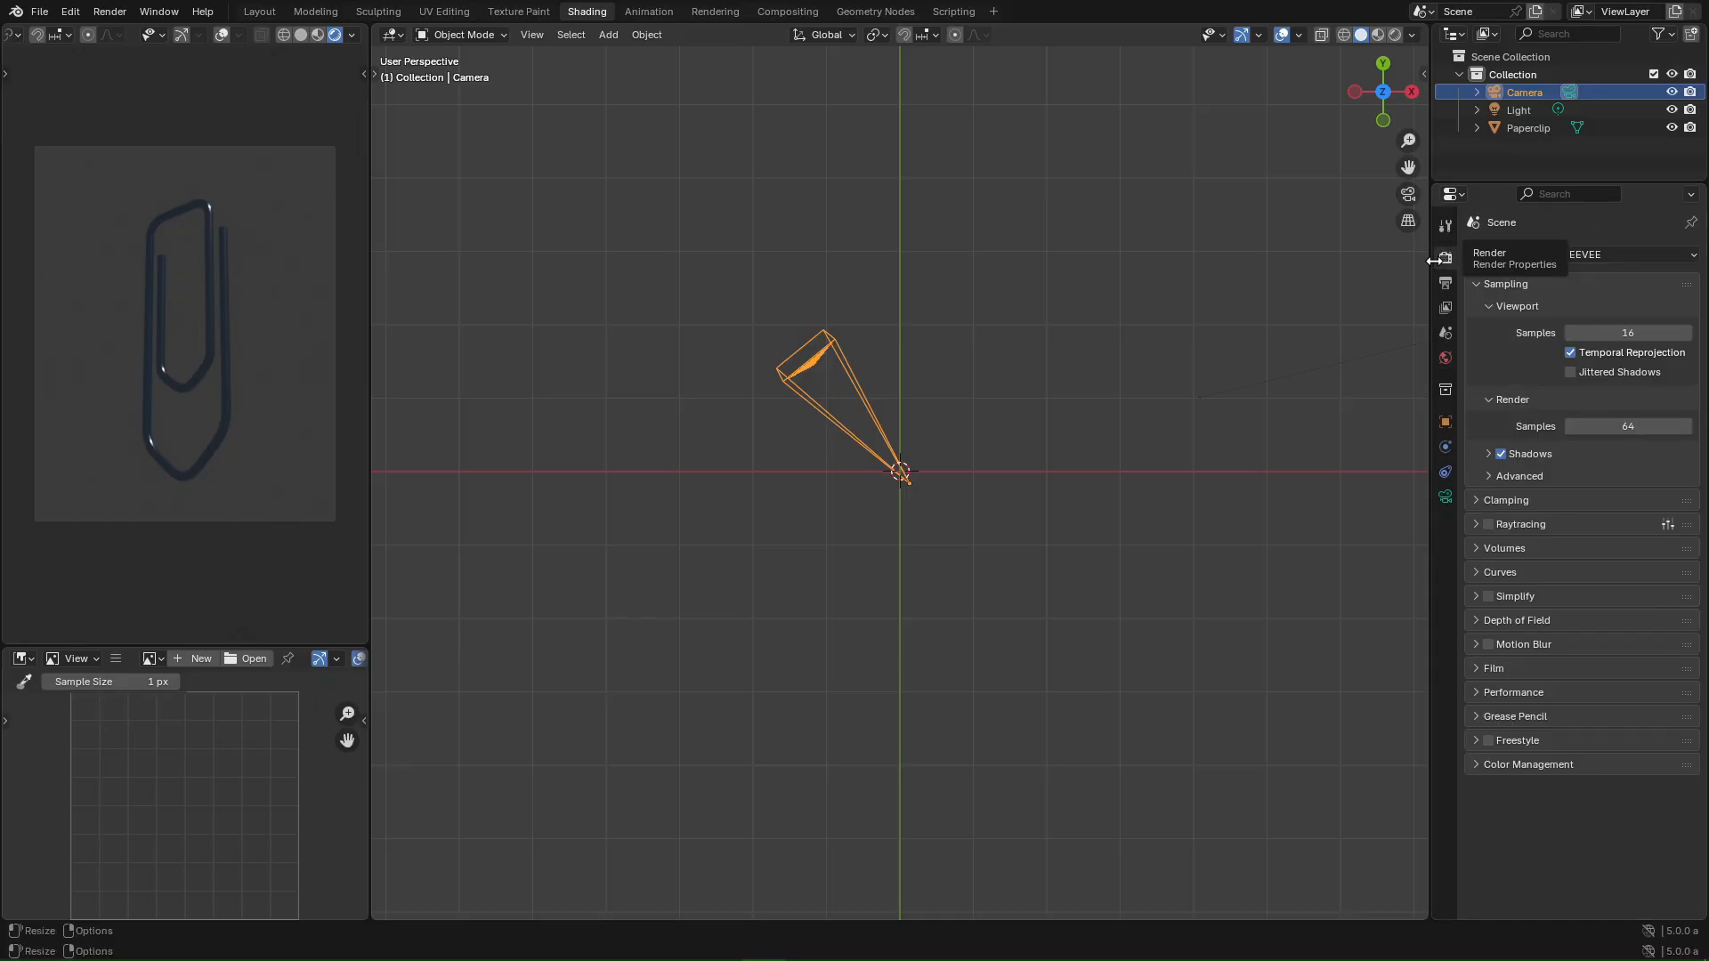
pyautogui.click(1445, 283)
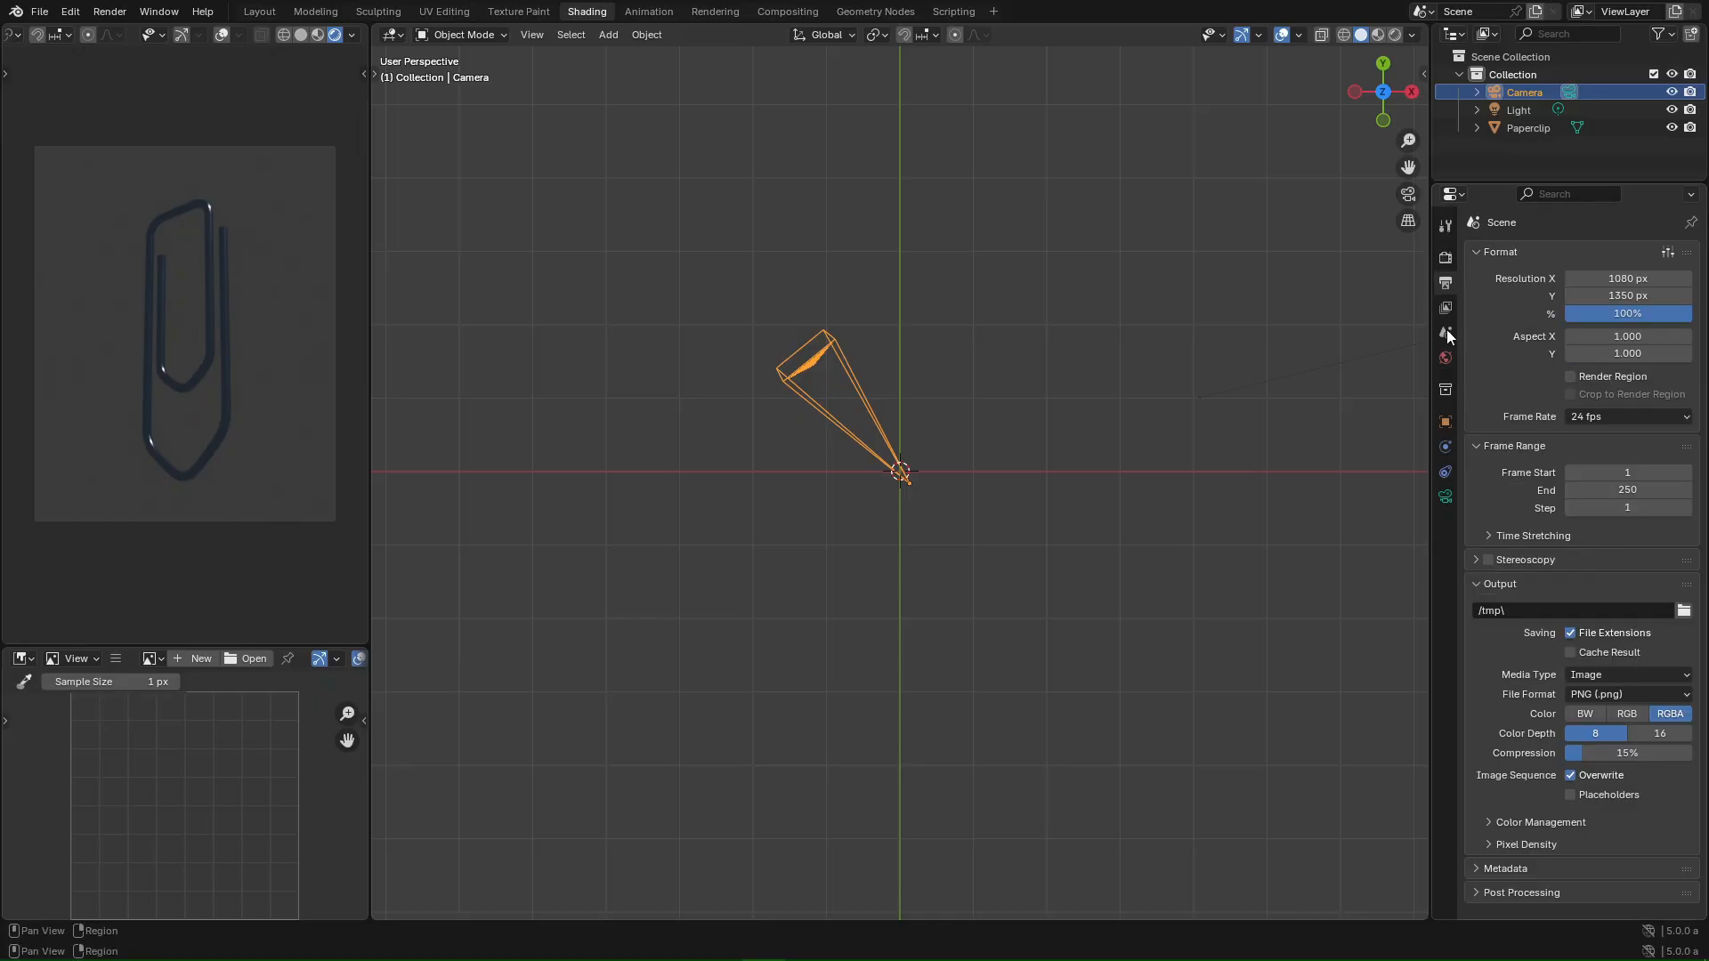
pyautogui.click(1571, 377)
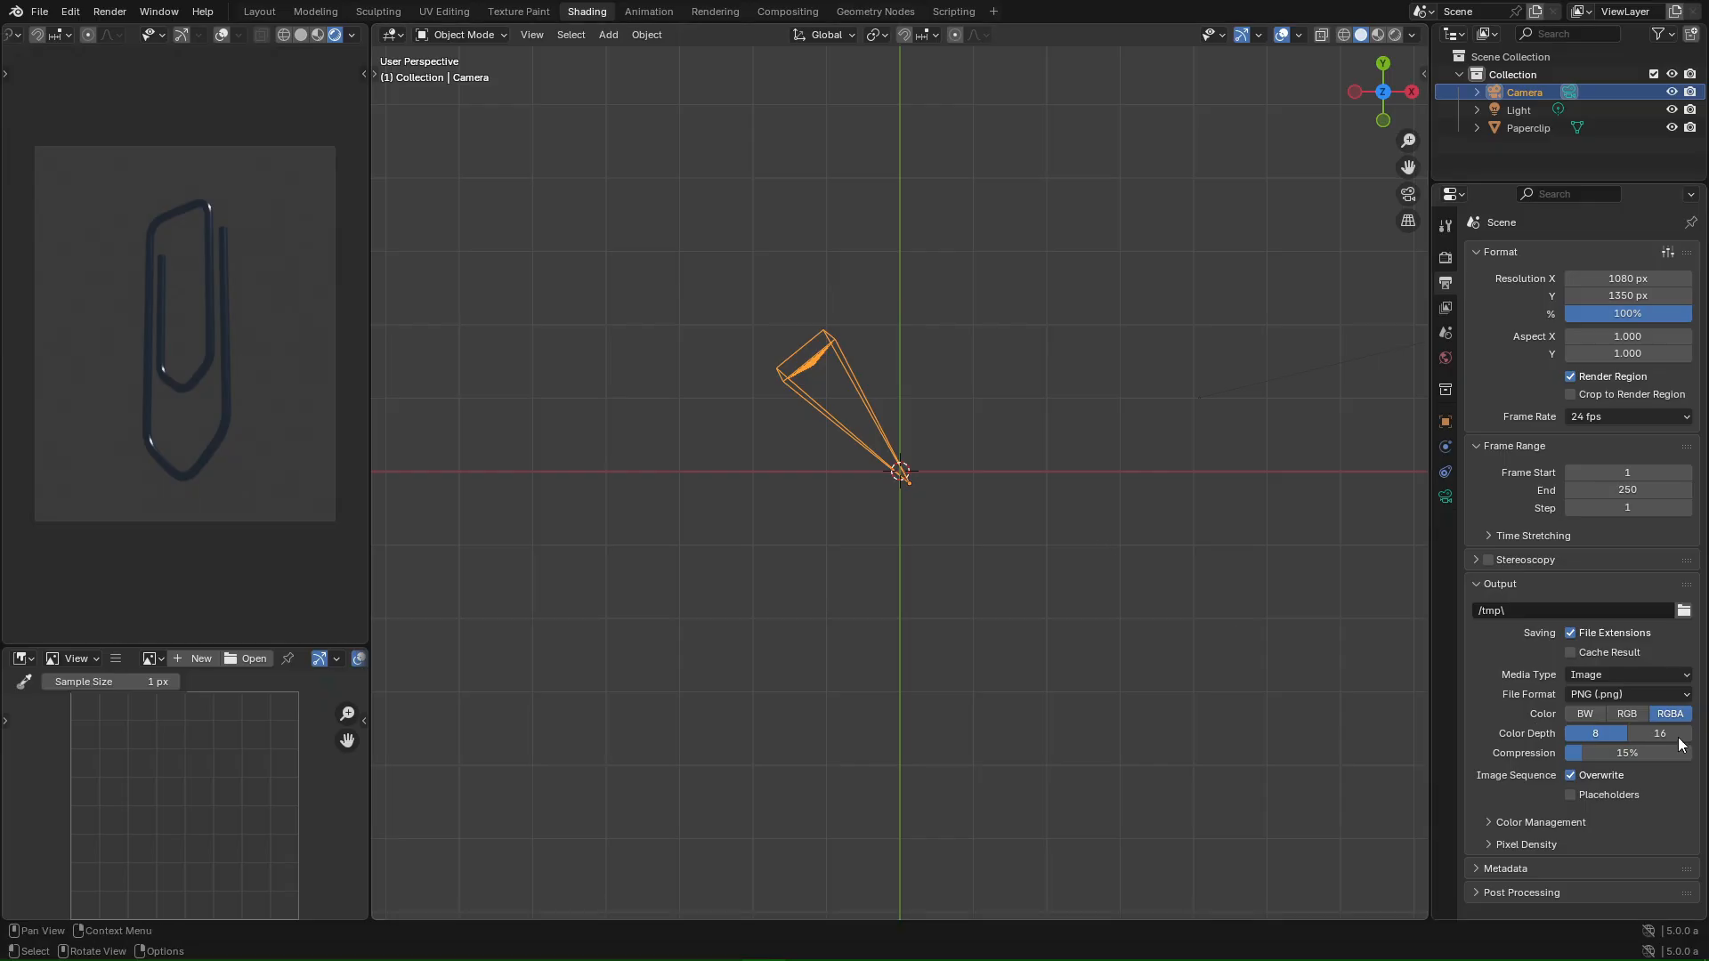
pyautogui.moveTo(1591, 753); pyautogui.dragTo(1574, 753)
pyautogui.click(1575, 753)
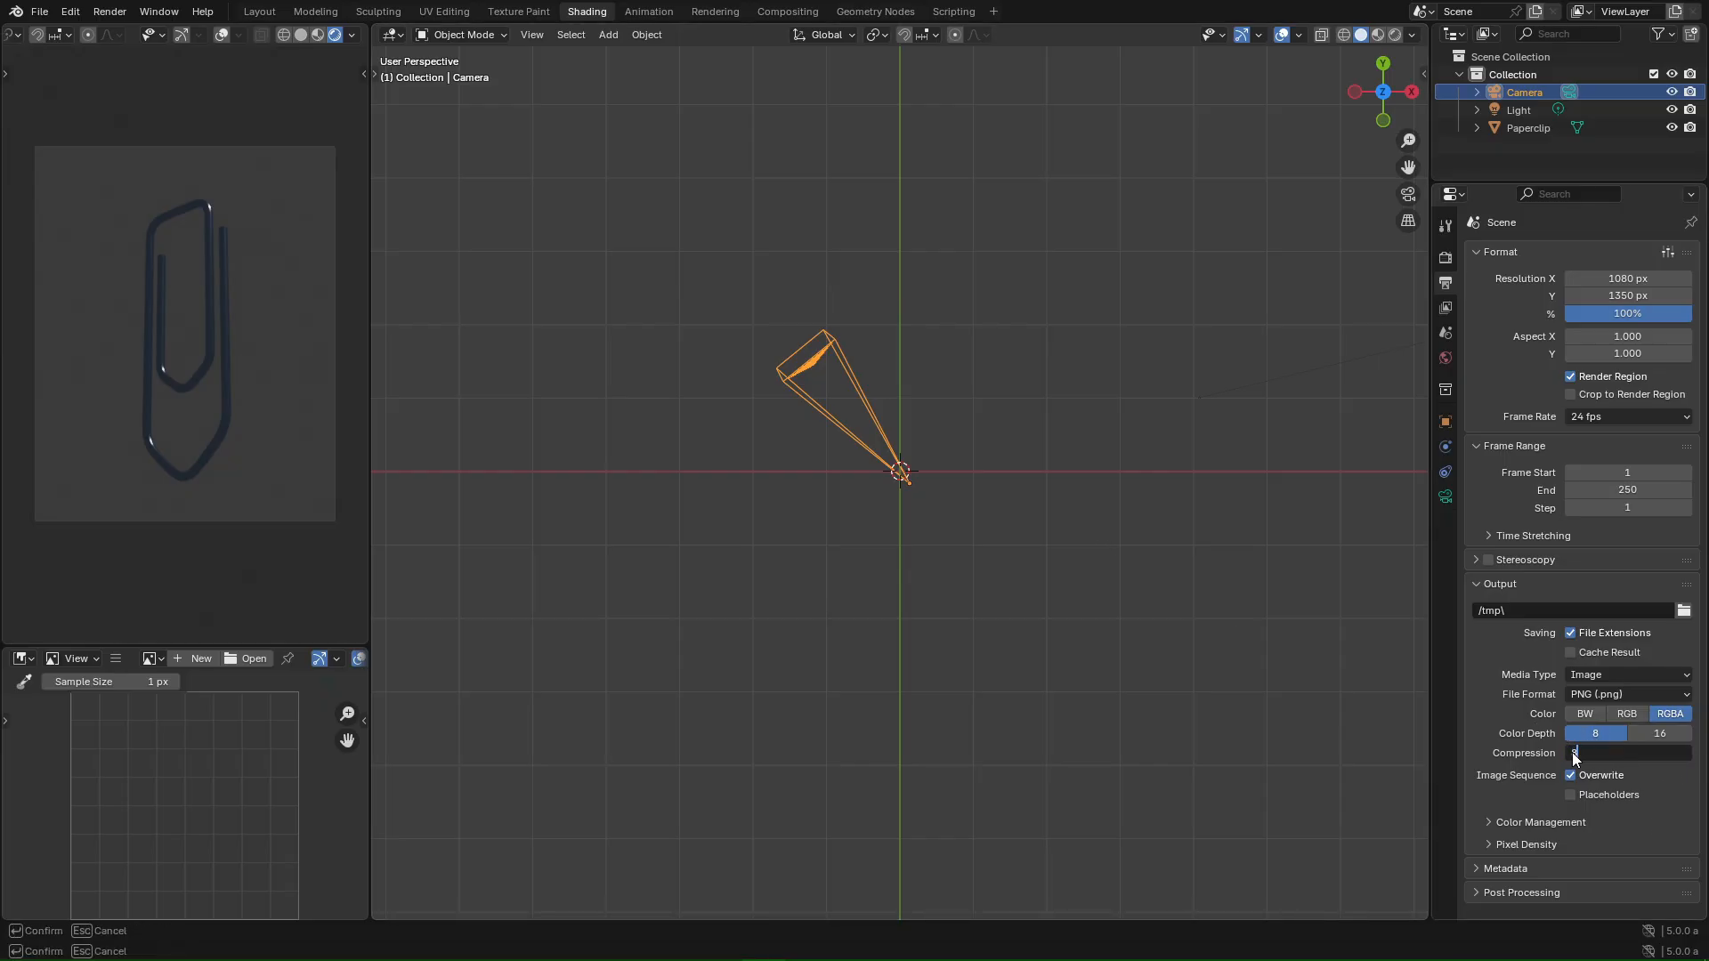
pyautogui.press('Return')
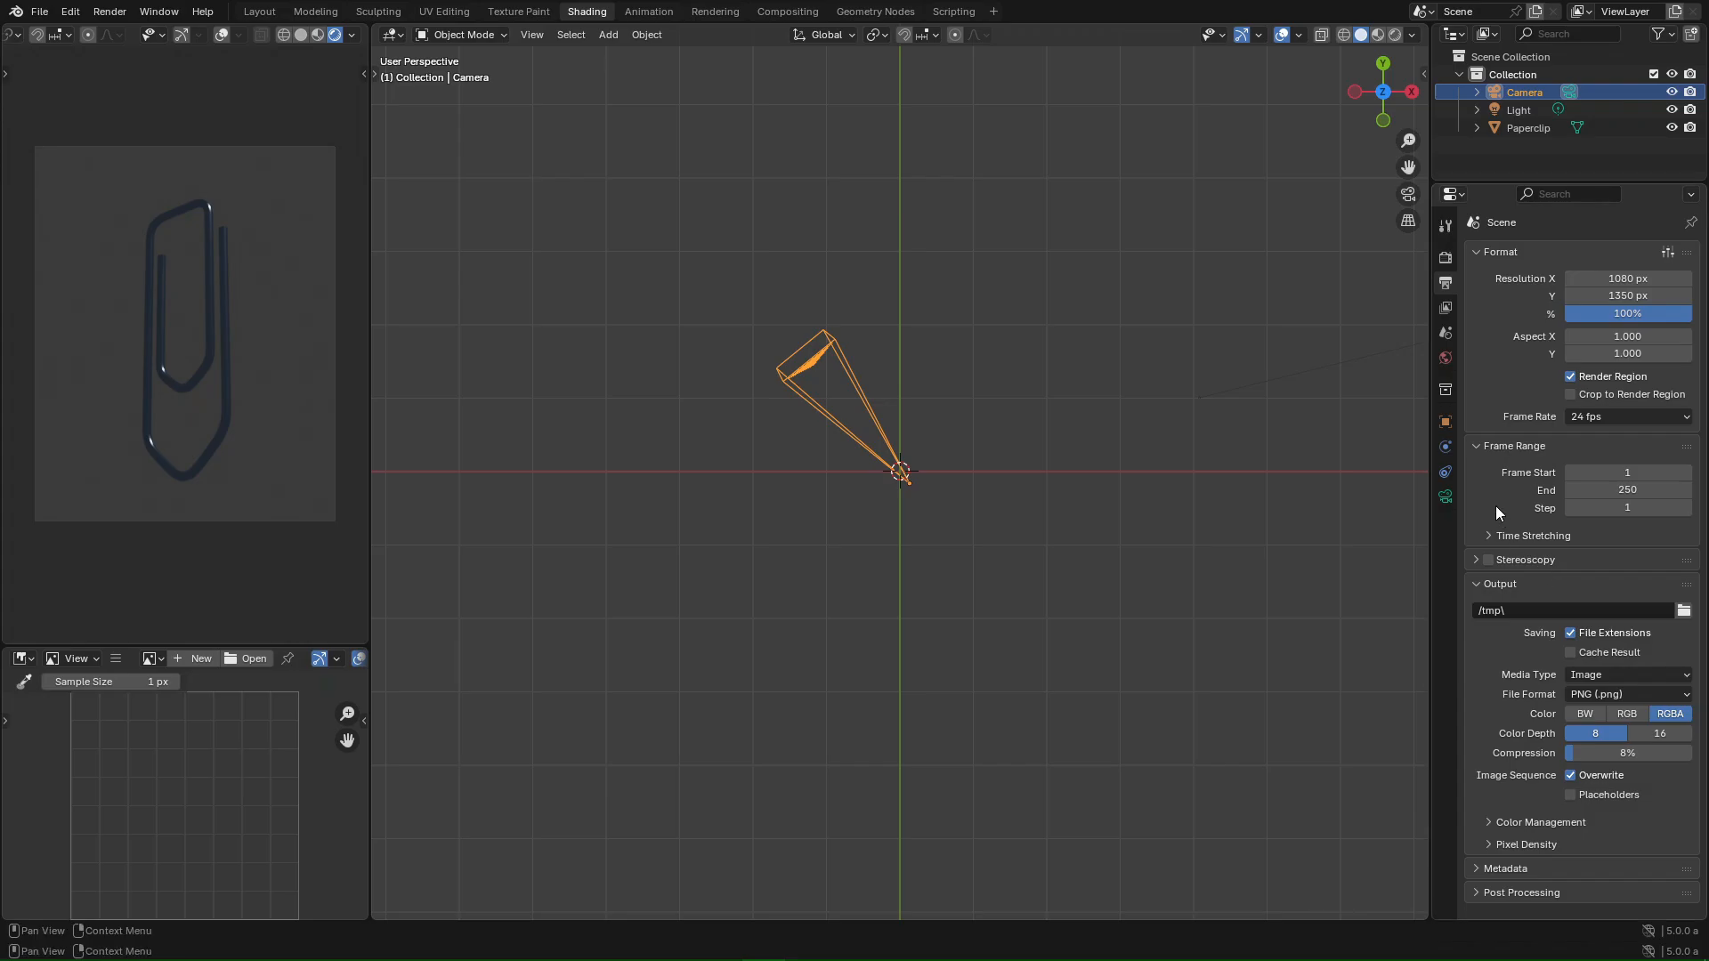
# - Toggle Film Transparent on and back off, leaving a solid grey background
pyautogui.click(1445, 257)
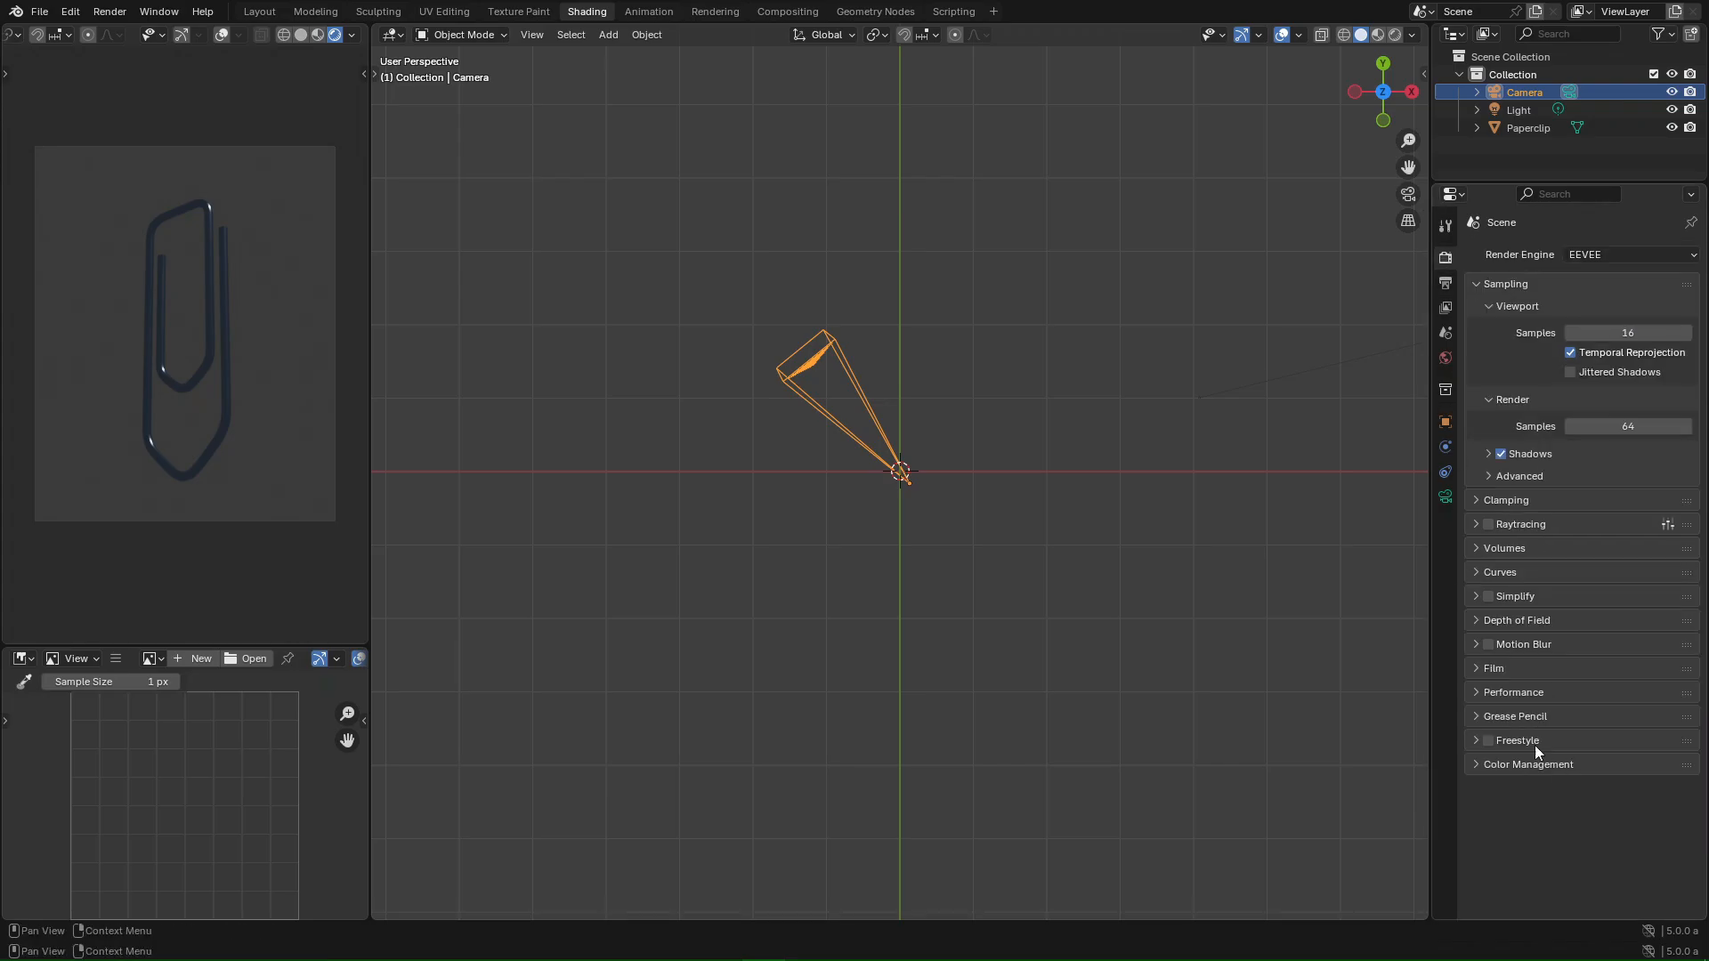
pyautogui.click(1487, 674)
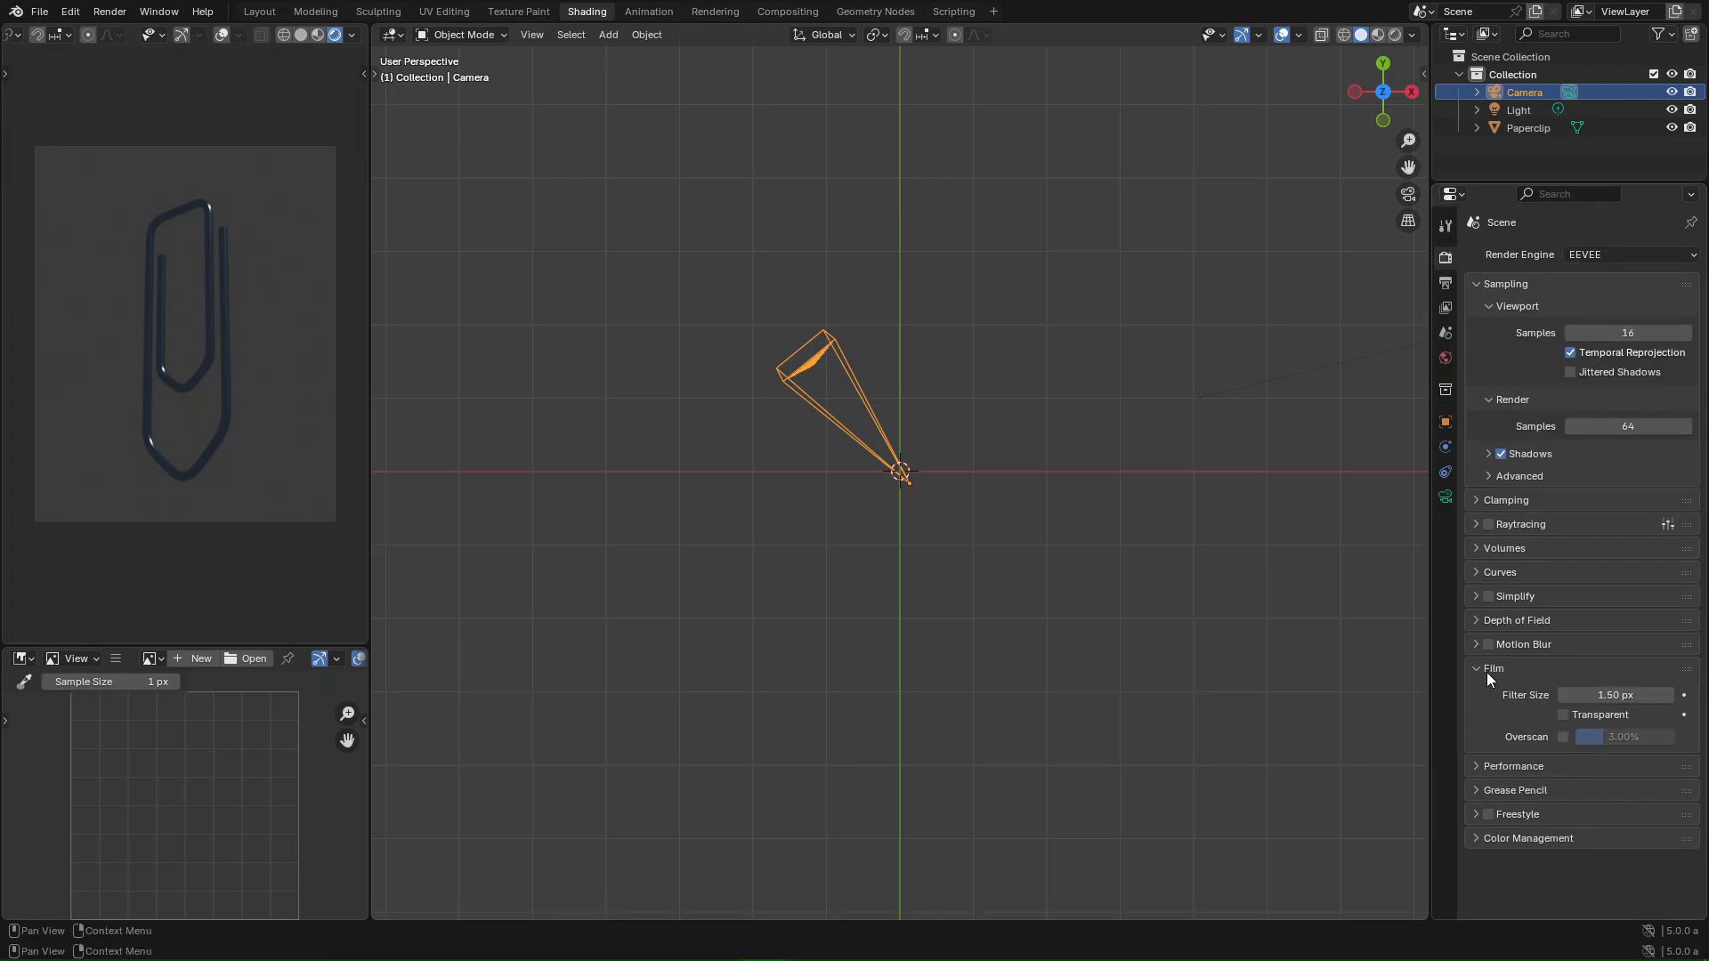
pyautogui.click(1564, 714)
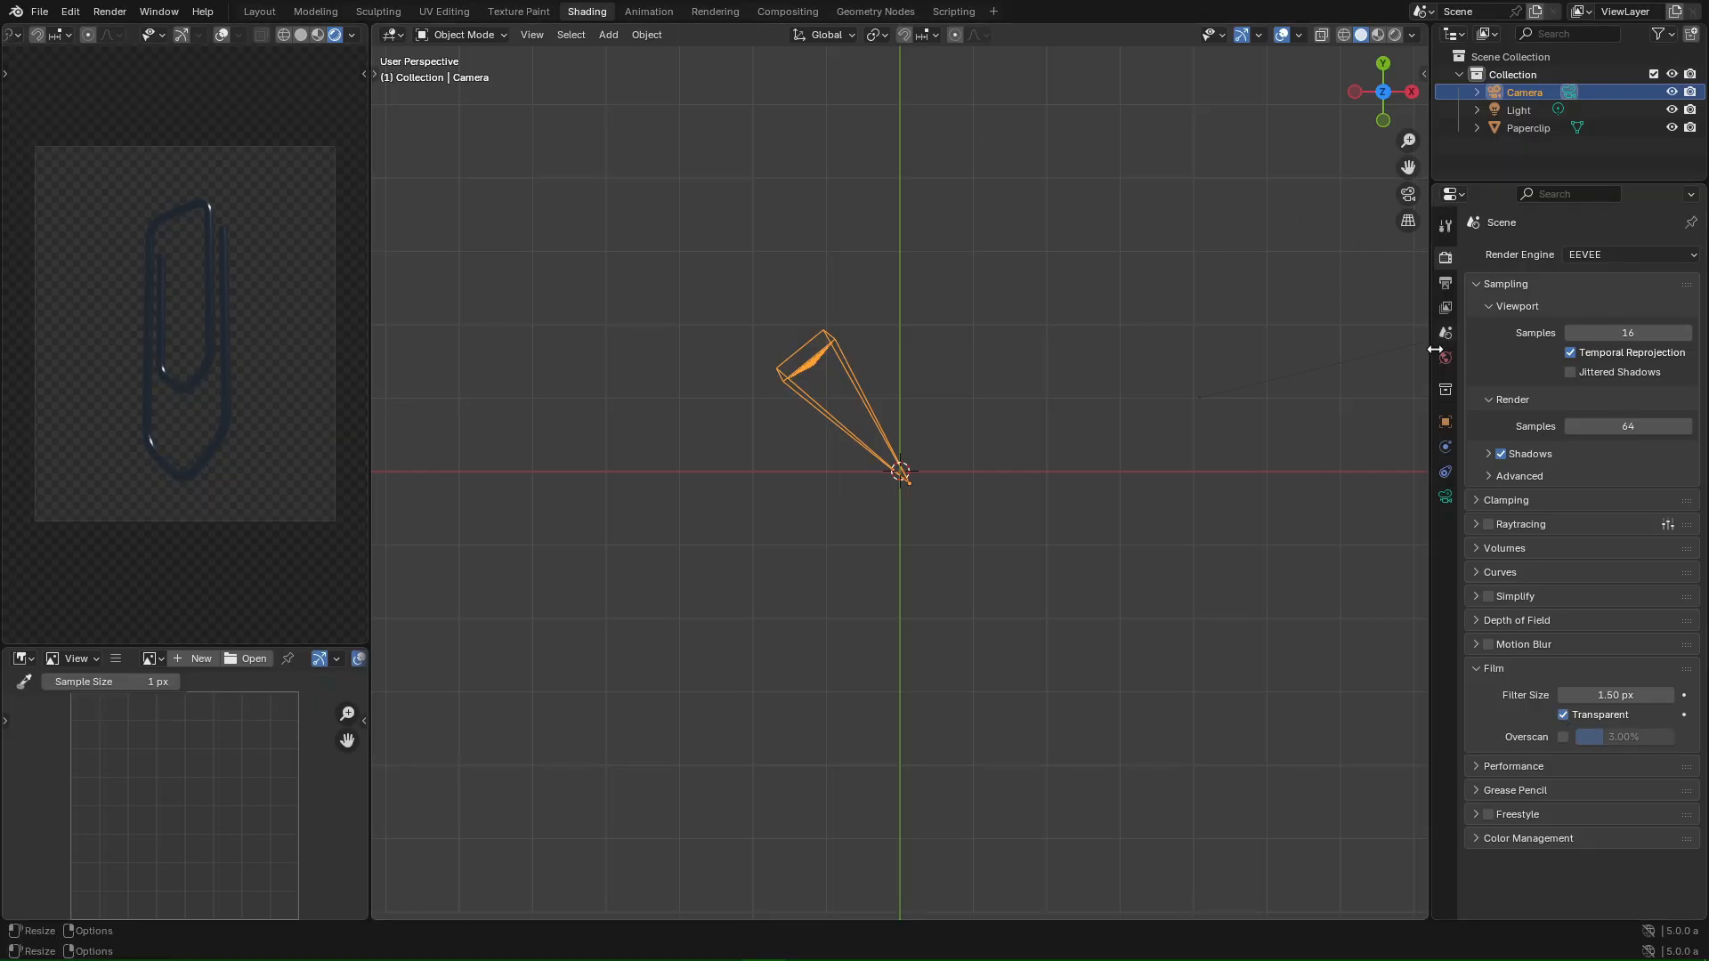
pyautogui.moveTo(1429, 357); pyautogui.dragTo(1393, 357)
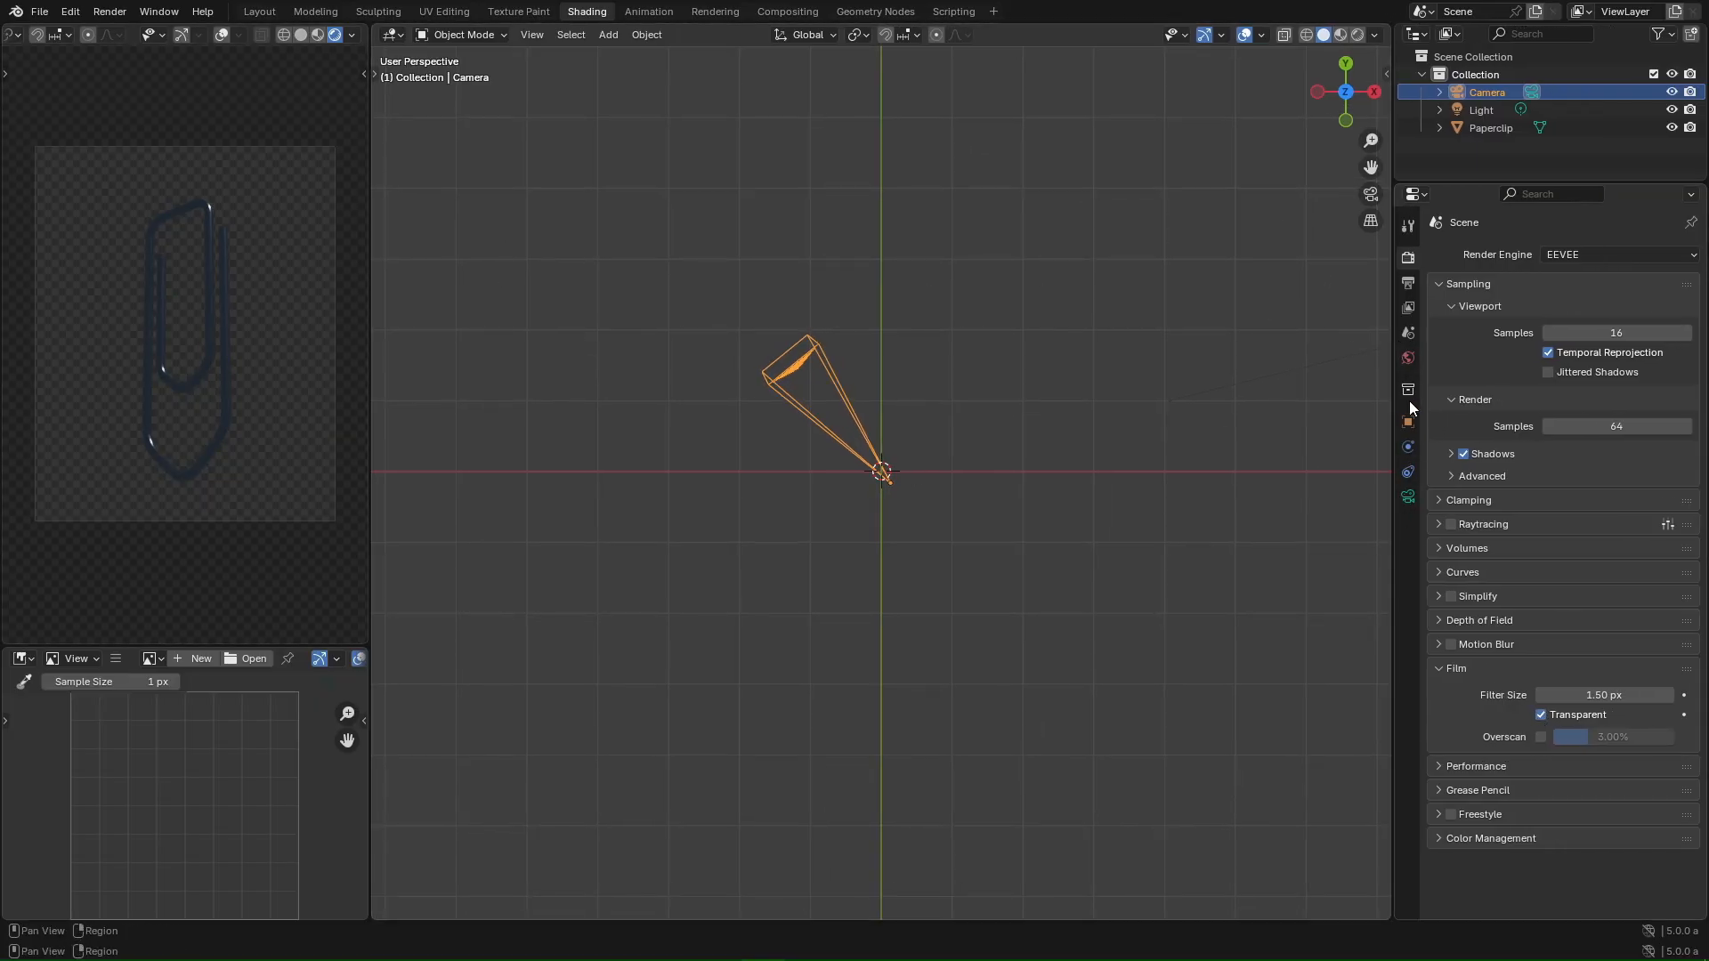
pyautogui.click(1540, 716)
pyautogui.click(1540, 716)
pyautogui.click(1540, 715)
pyautogui.click(1407, 359)
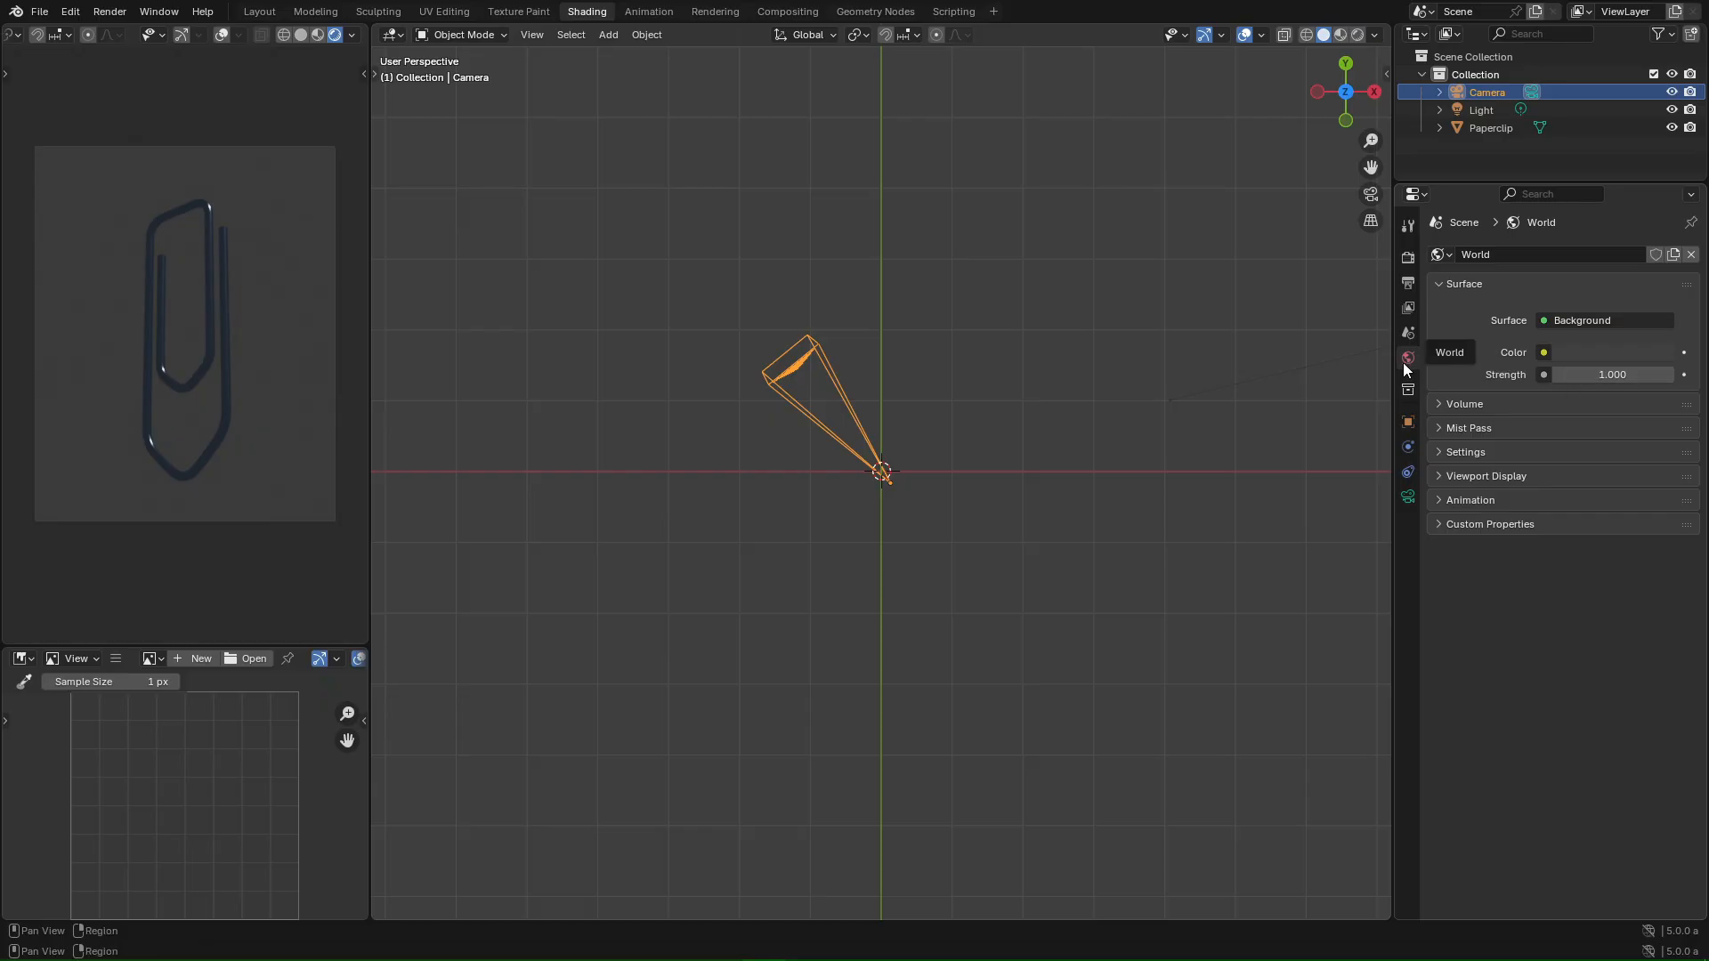
# - Light the world with an Environment Texture of golden_gate_hills_2k.hdr at strength 0.8
pyautogui.click(1543, 352)
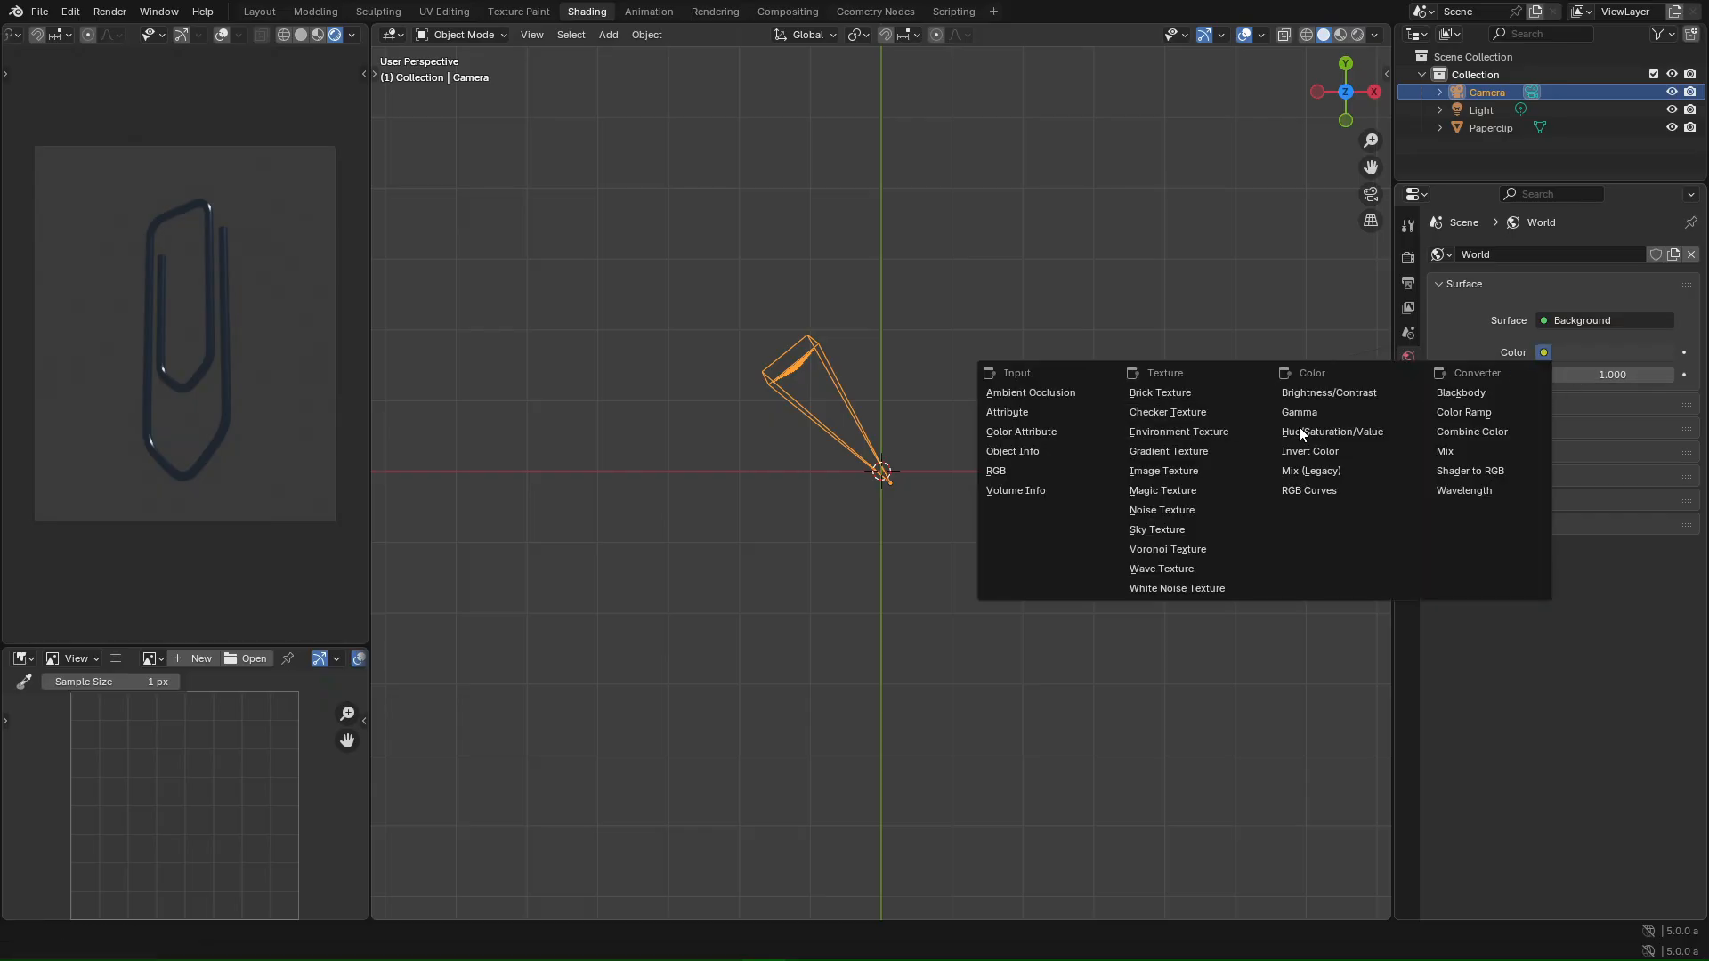
pyautogui.click(1175, 432)
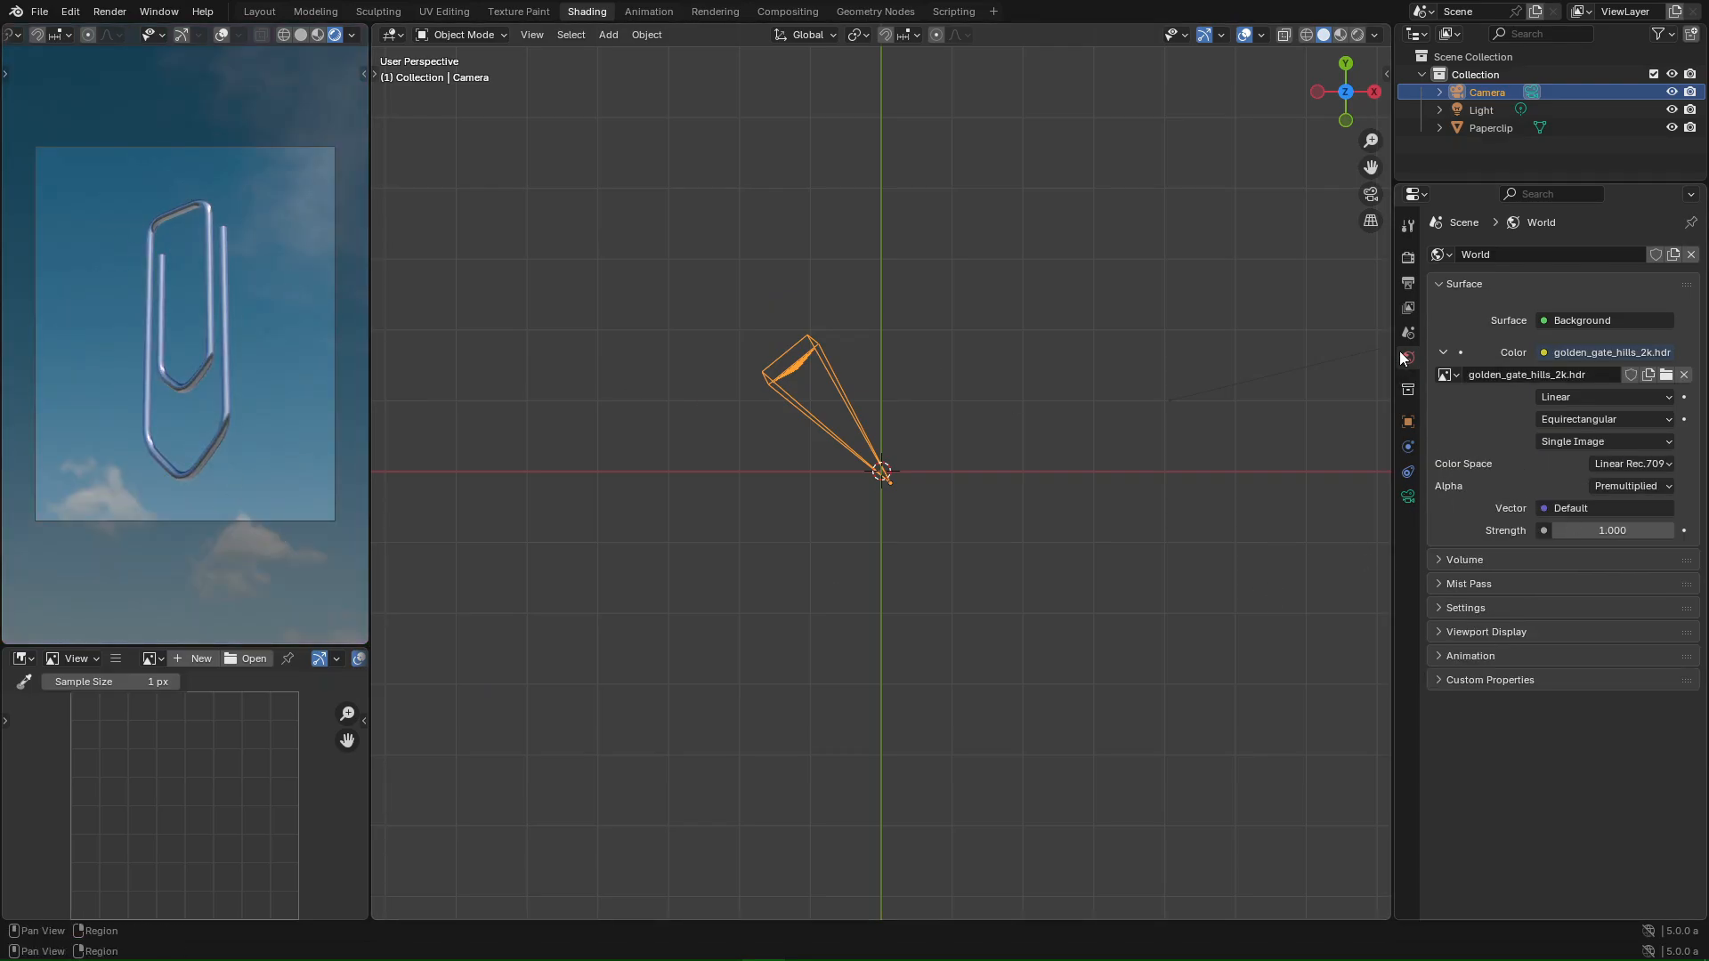
pyautogui.moveTo(1609, 534)
pyautogui.mouseDown()
pyautogui.moveTo(1531, 534)
pyautogui.moveTo(1642, 531)
pyautogui.mouseUp()
pyautogui.click(1642, 525)
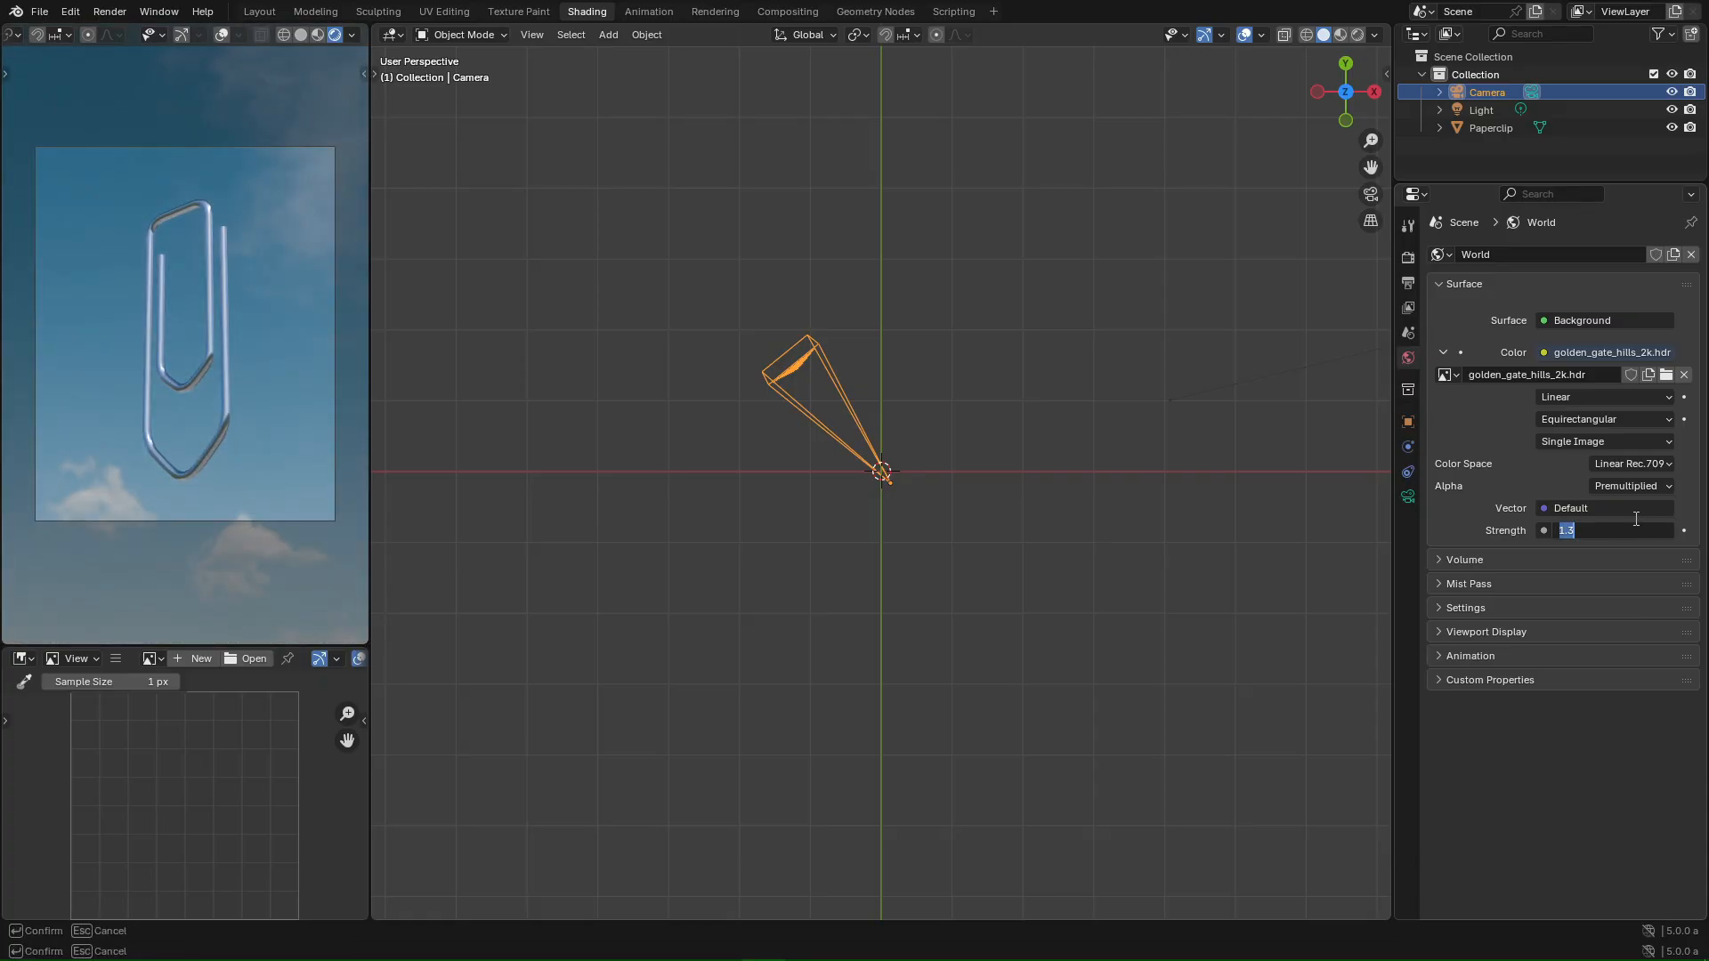
pyautogui.write('.8')
pyautogui.press('Return')
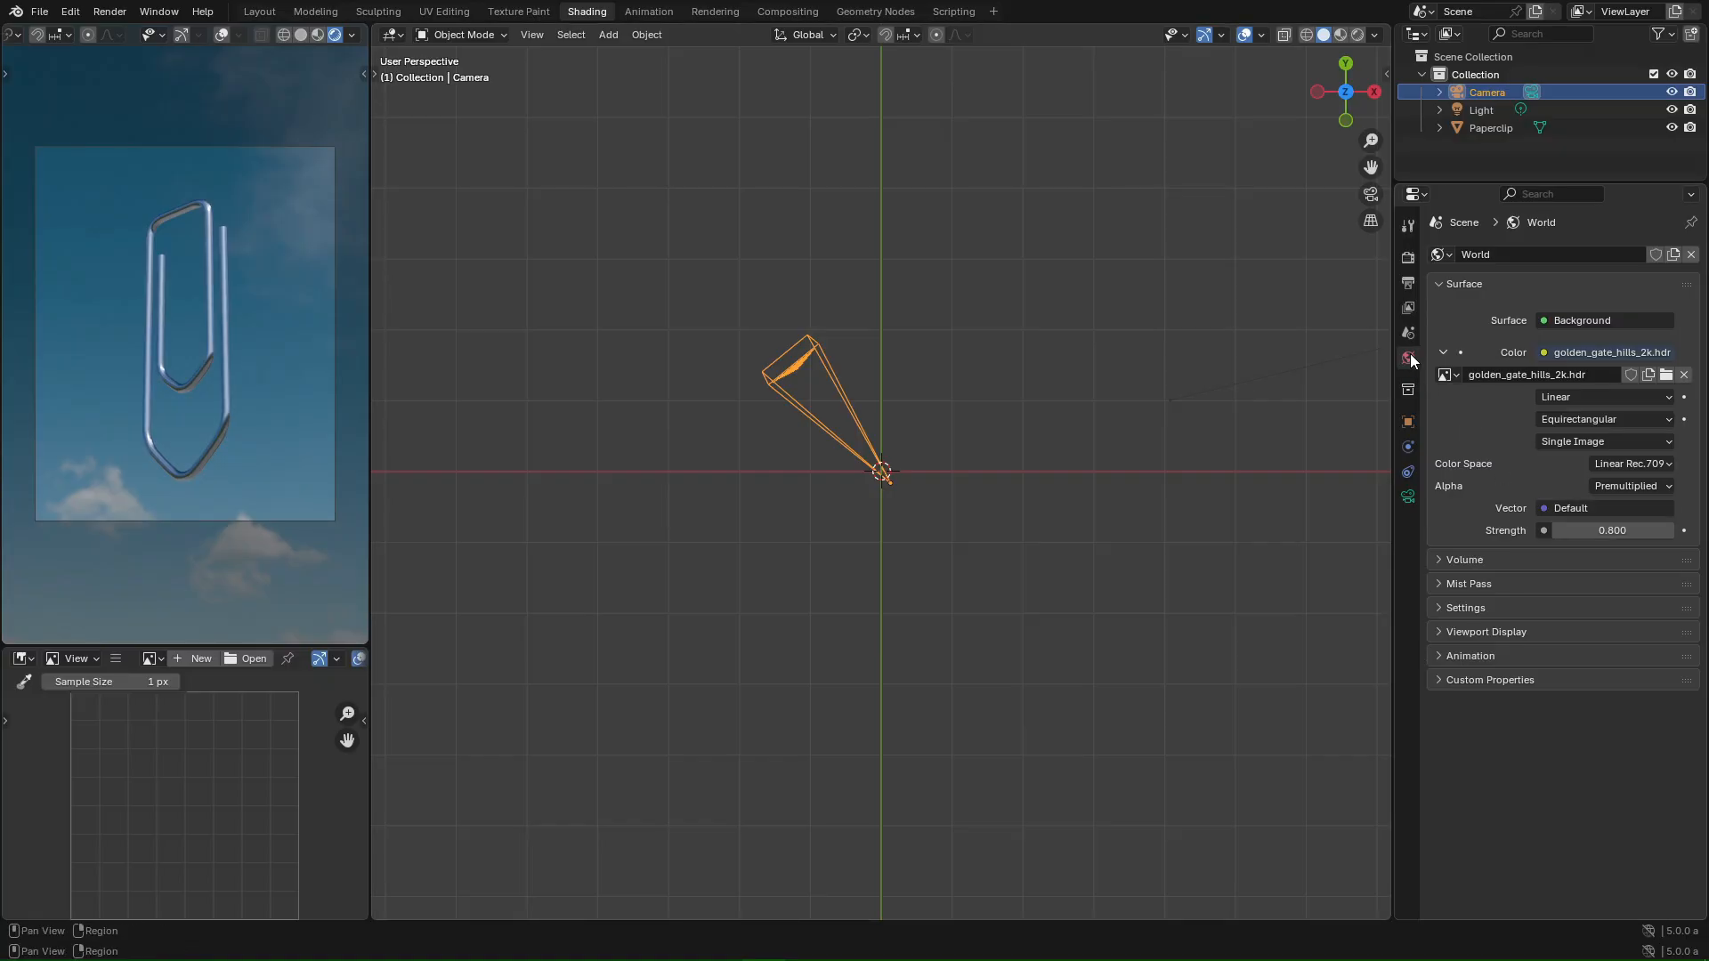
# - Turn on Film Transparent and draw a render region around the paperclip with Ctrl+B
pyautogui.click(1404, 264)
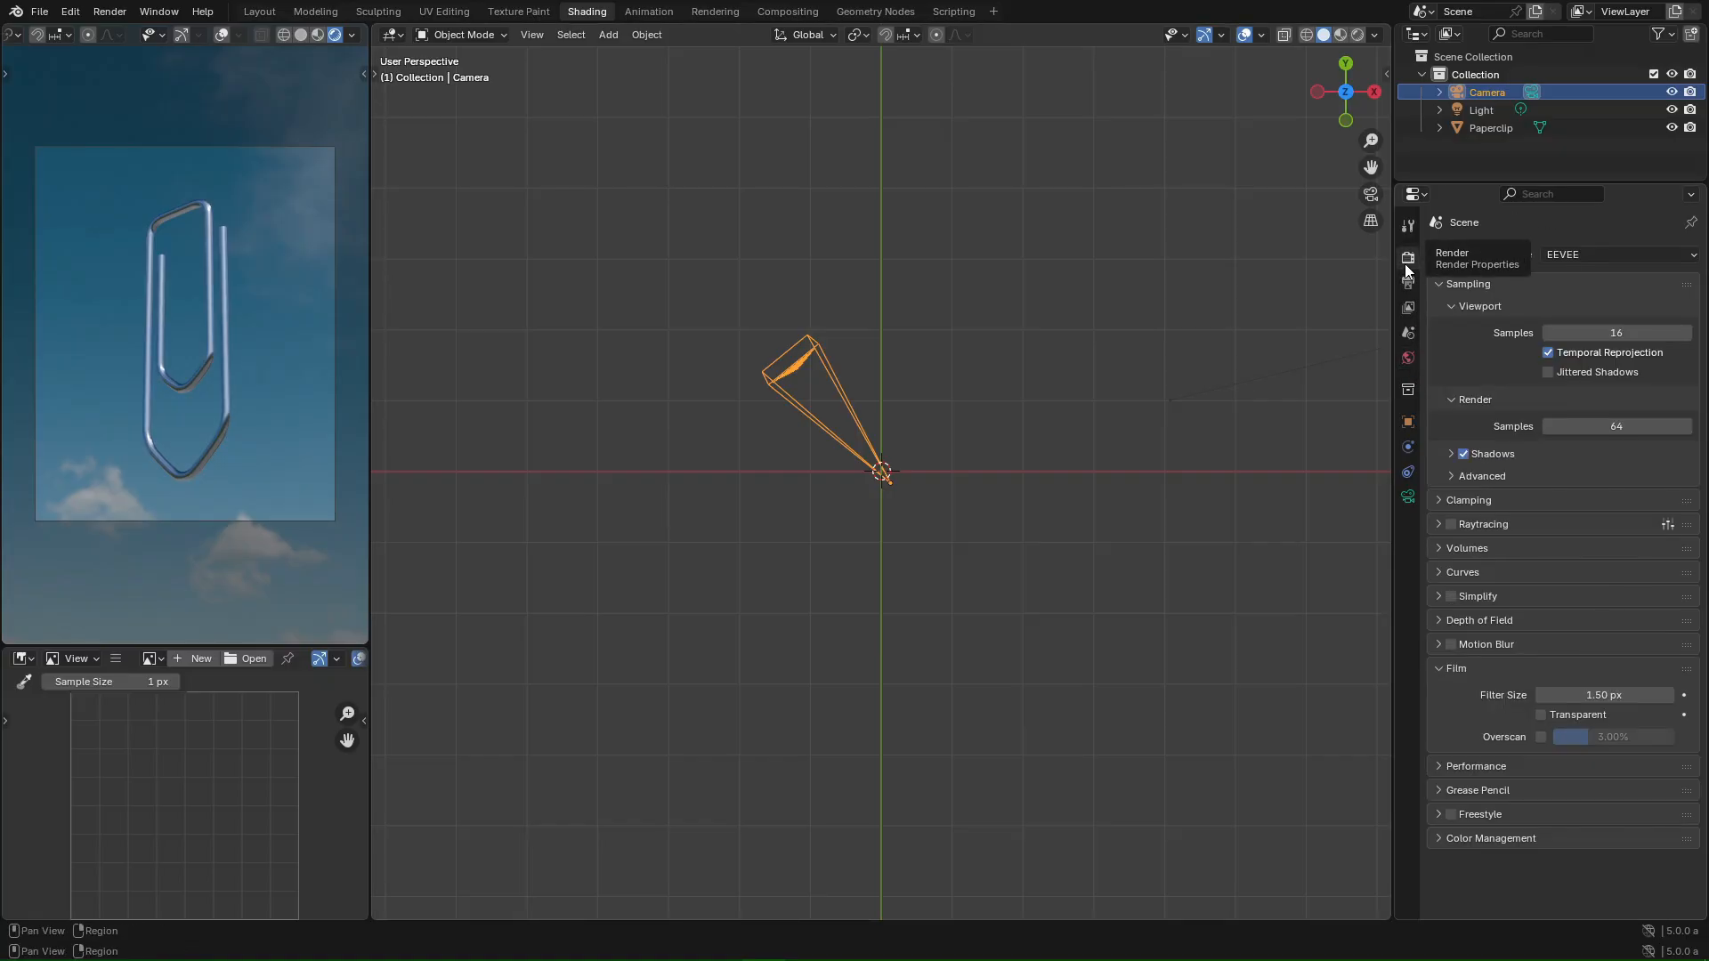
pyautogui.click(1544, 716)
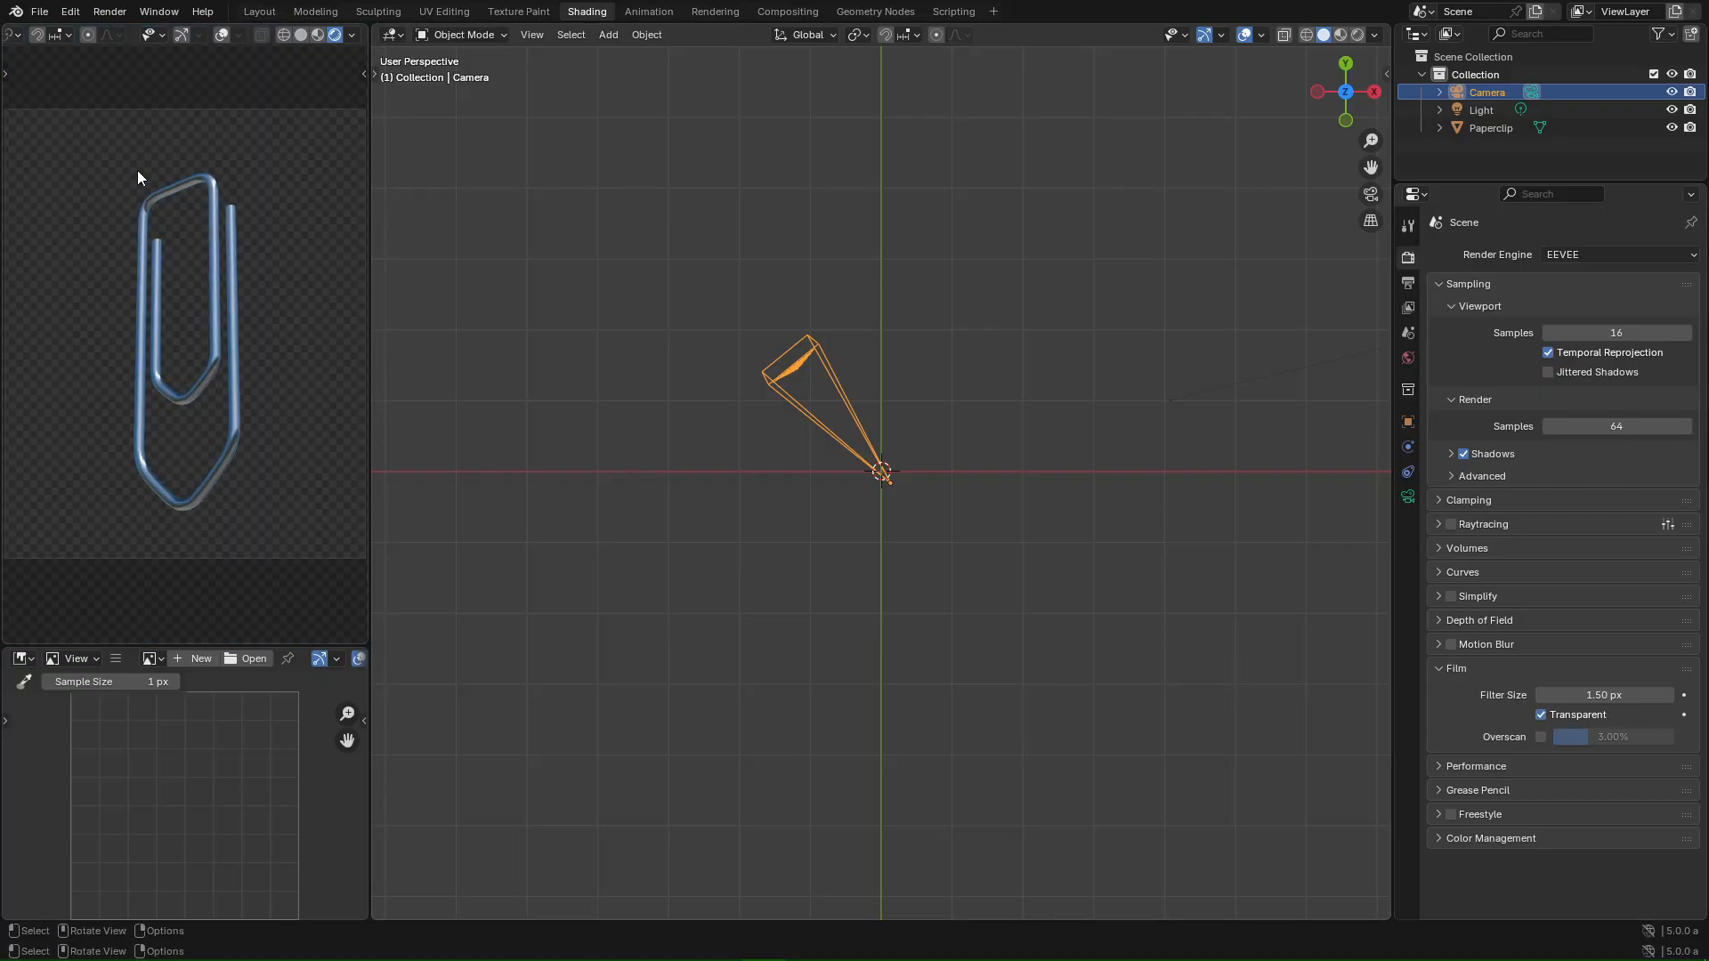
pyautogui.hotkey('ctrl', 'b')
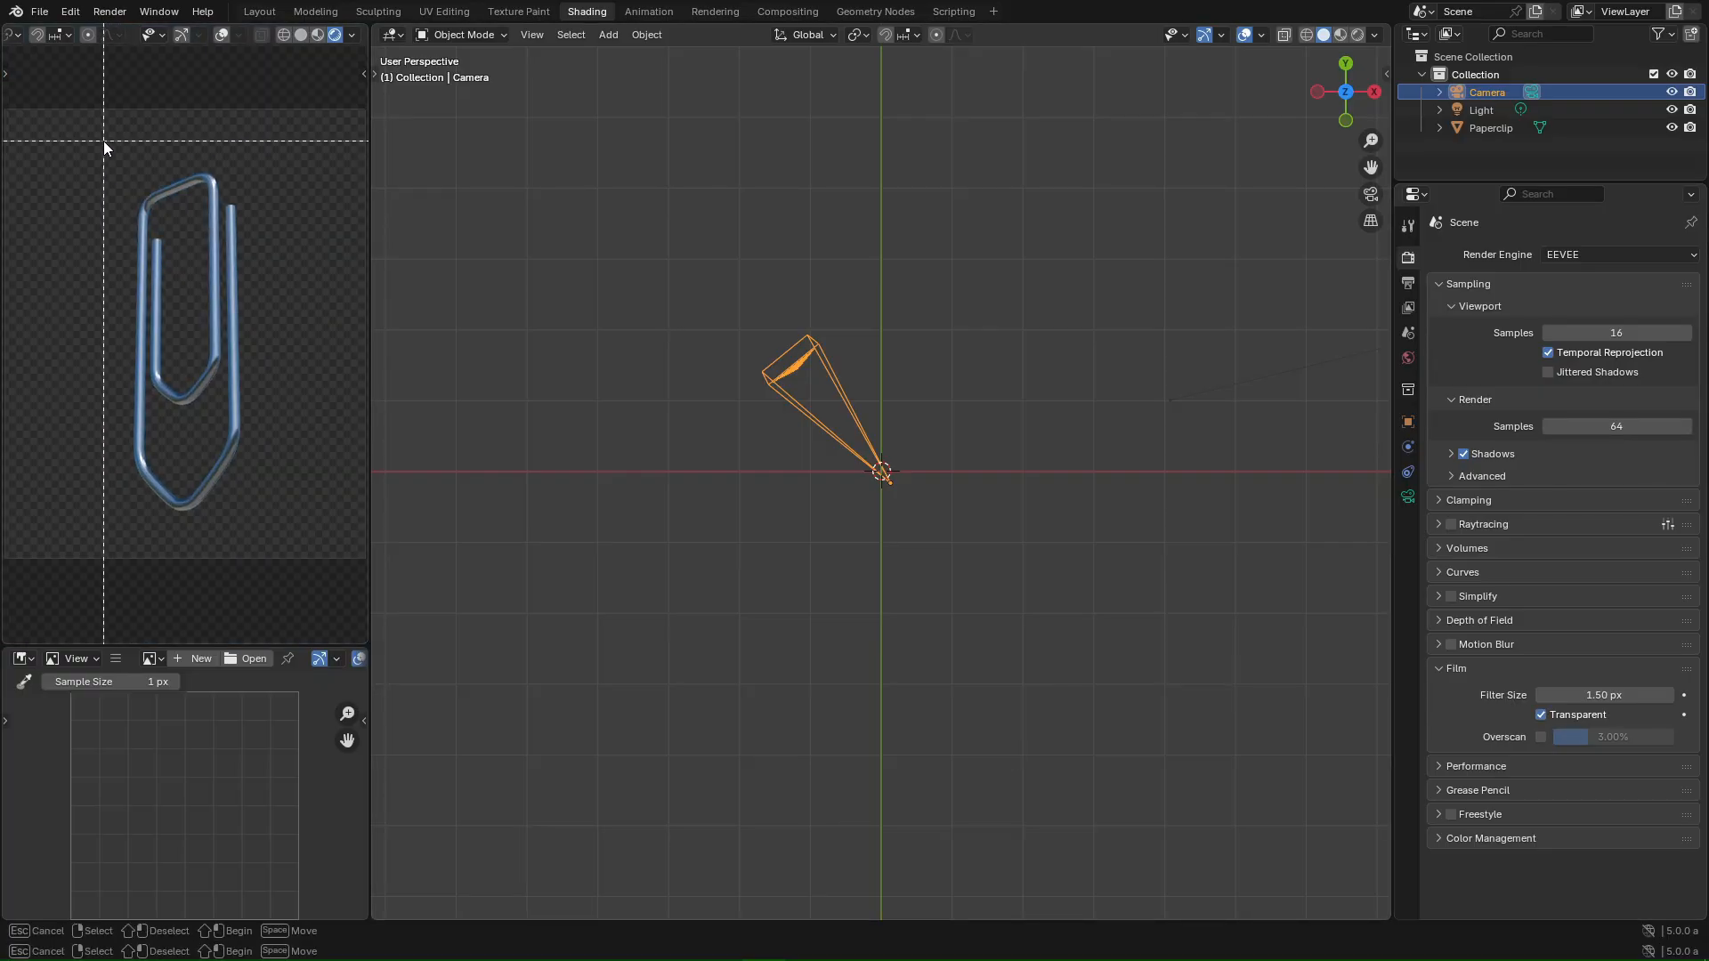
pyautogui.moveTo(104, 141)
pyautogui.mouseDown()
pyautogui.moveTo(282, 548)
pyautogui.moveTo(271, 532)
pyautogui.mouseUp()
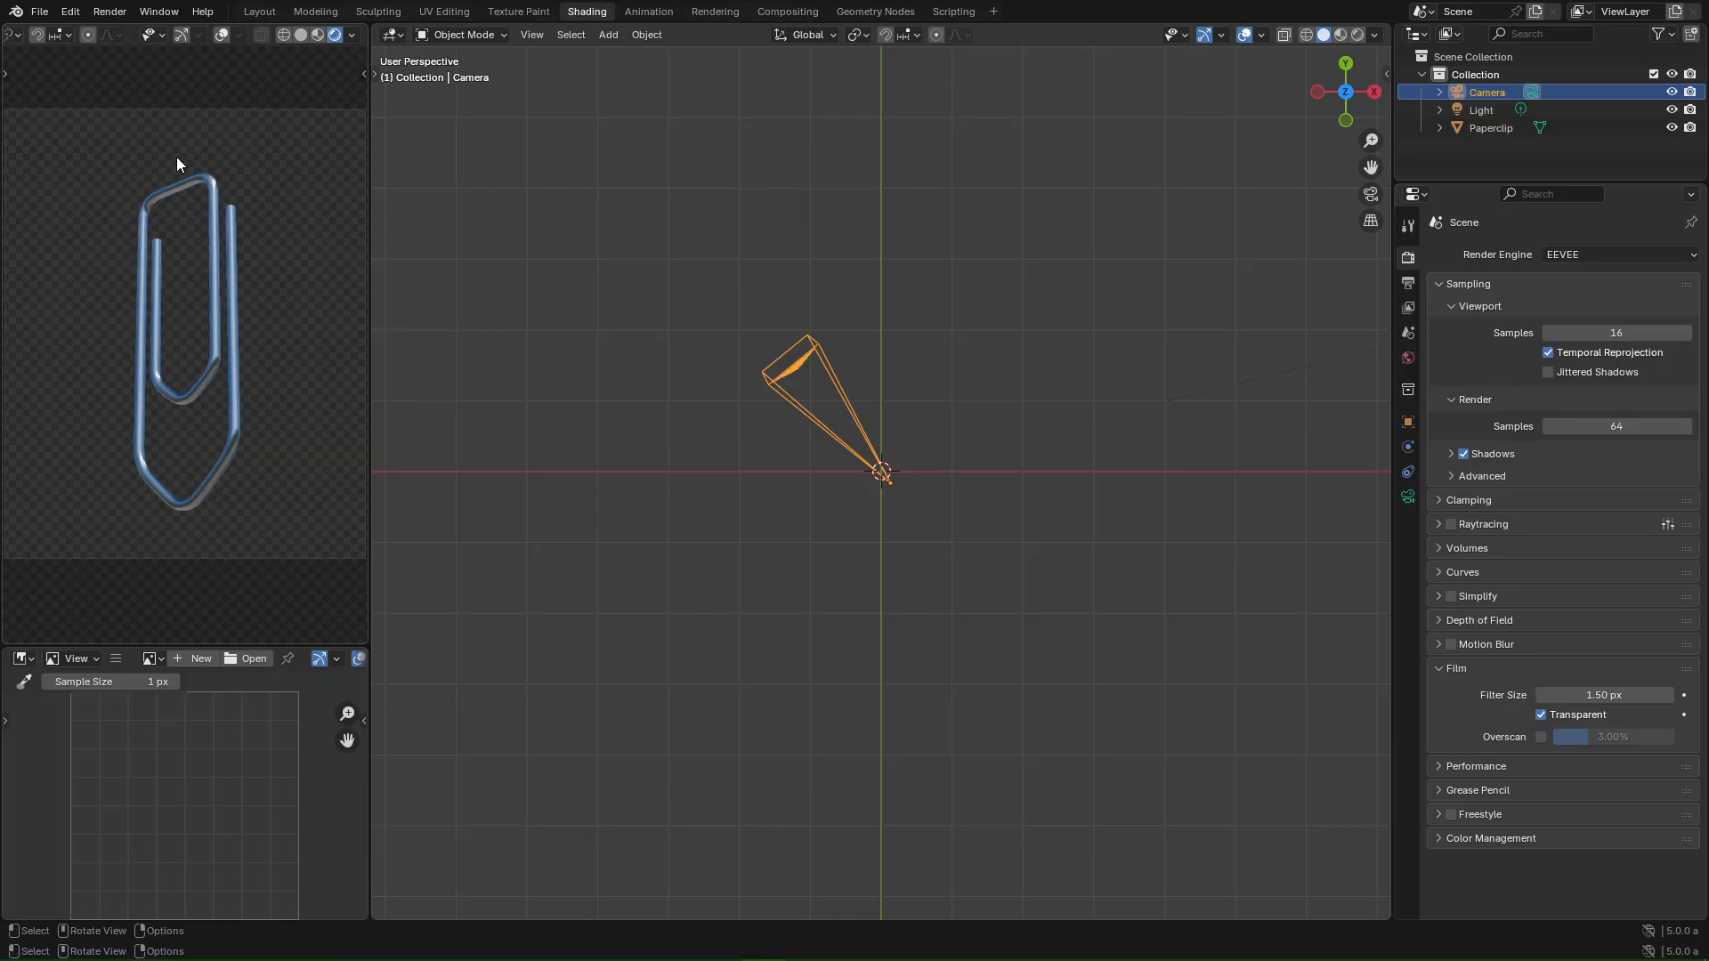
pyautogui.scroll(1, 182, 157)
# - Set an orthographic front view and make the Camera unselectable in the Outliner
pyautogui.click(387, 35)
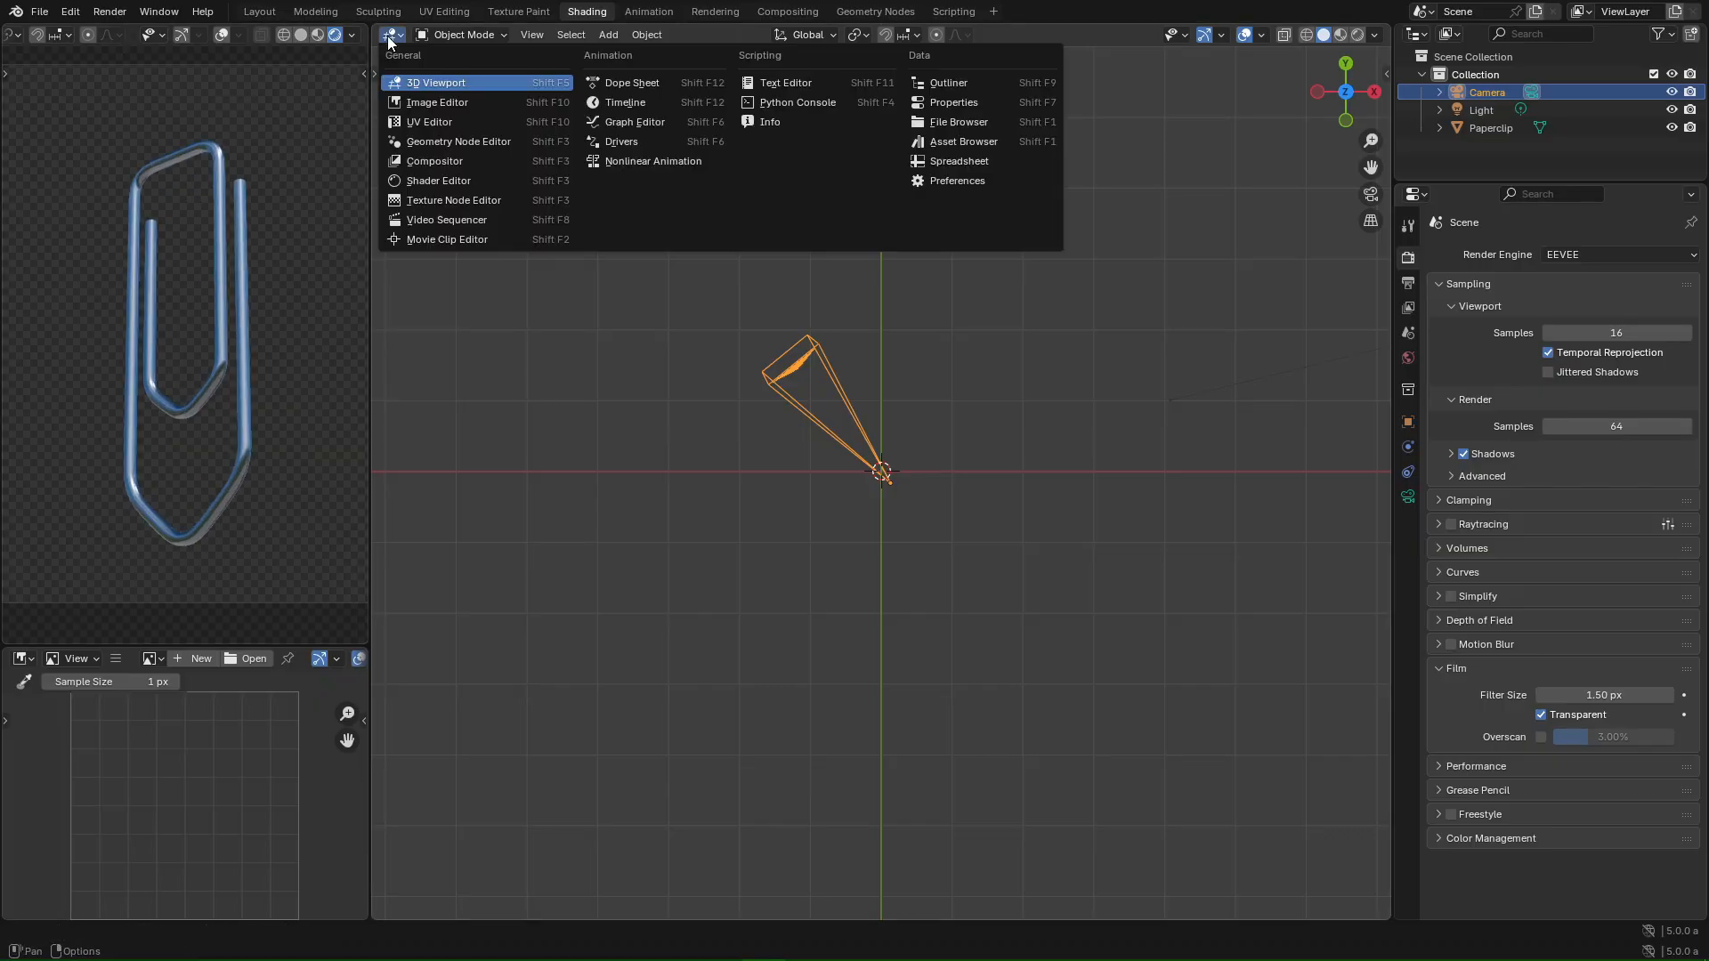
pyautogui.click(387, 36)
pyautogui.click(1140, 620)
pyautogui.press('KP_5')
pyautogui.press('KP_1')
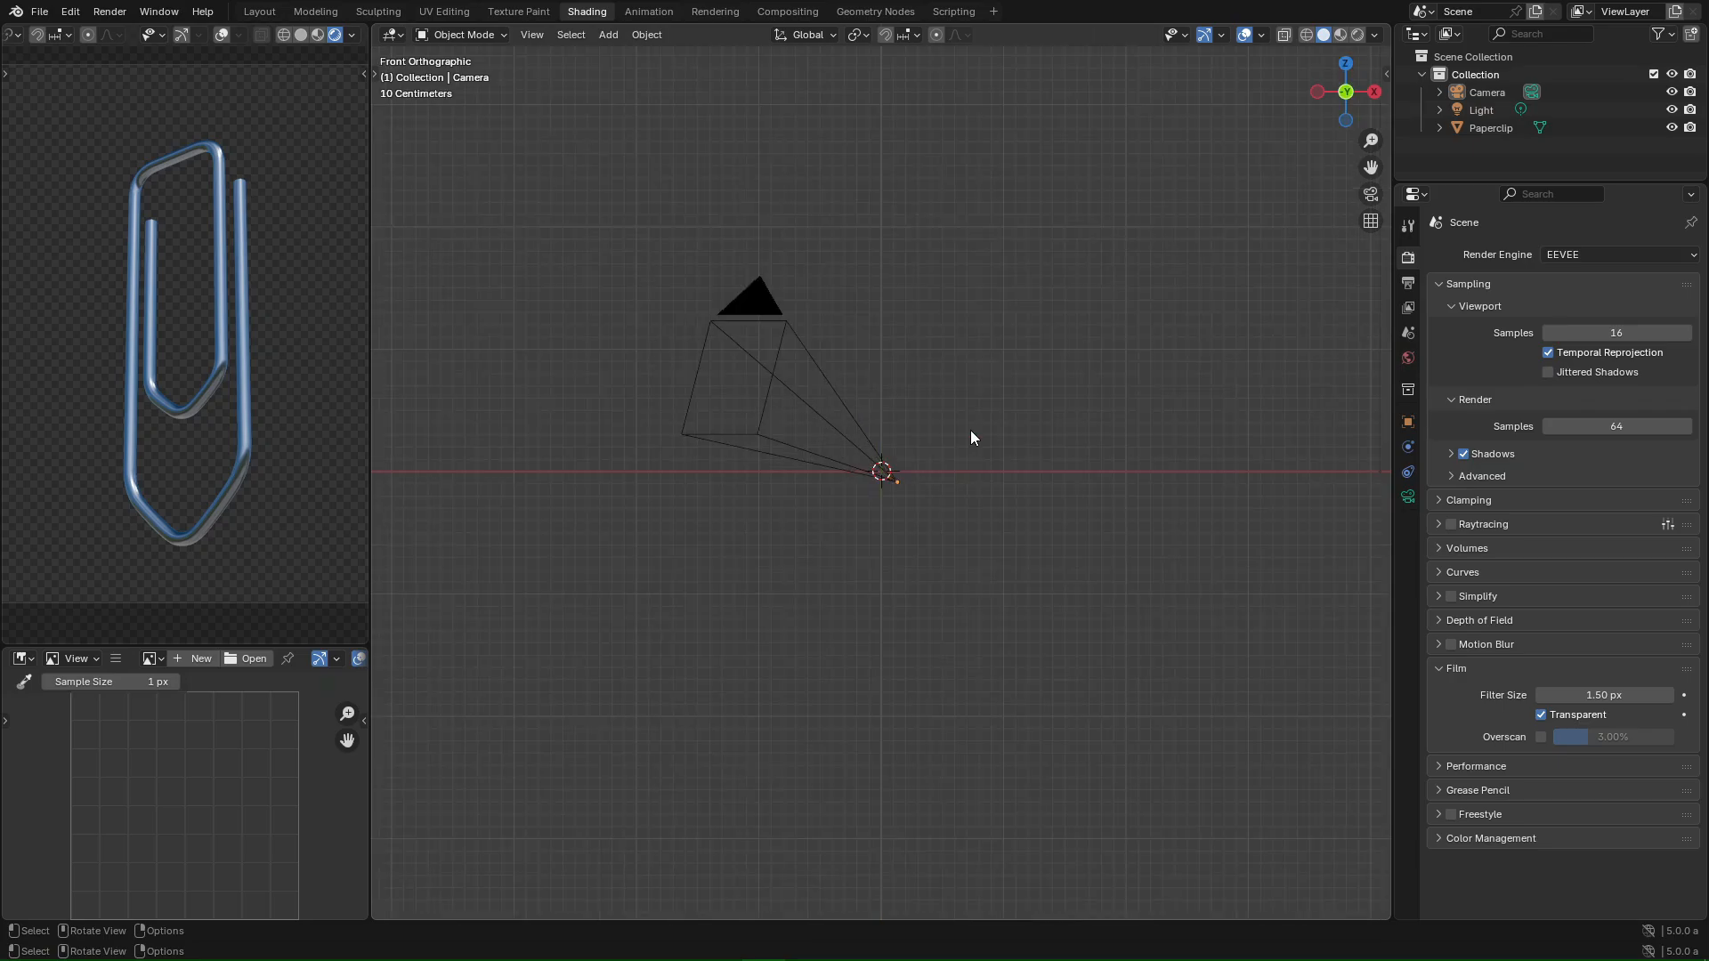
pyautogui.scroll(6, 905, 450)
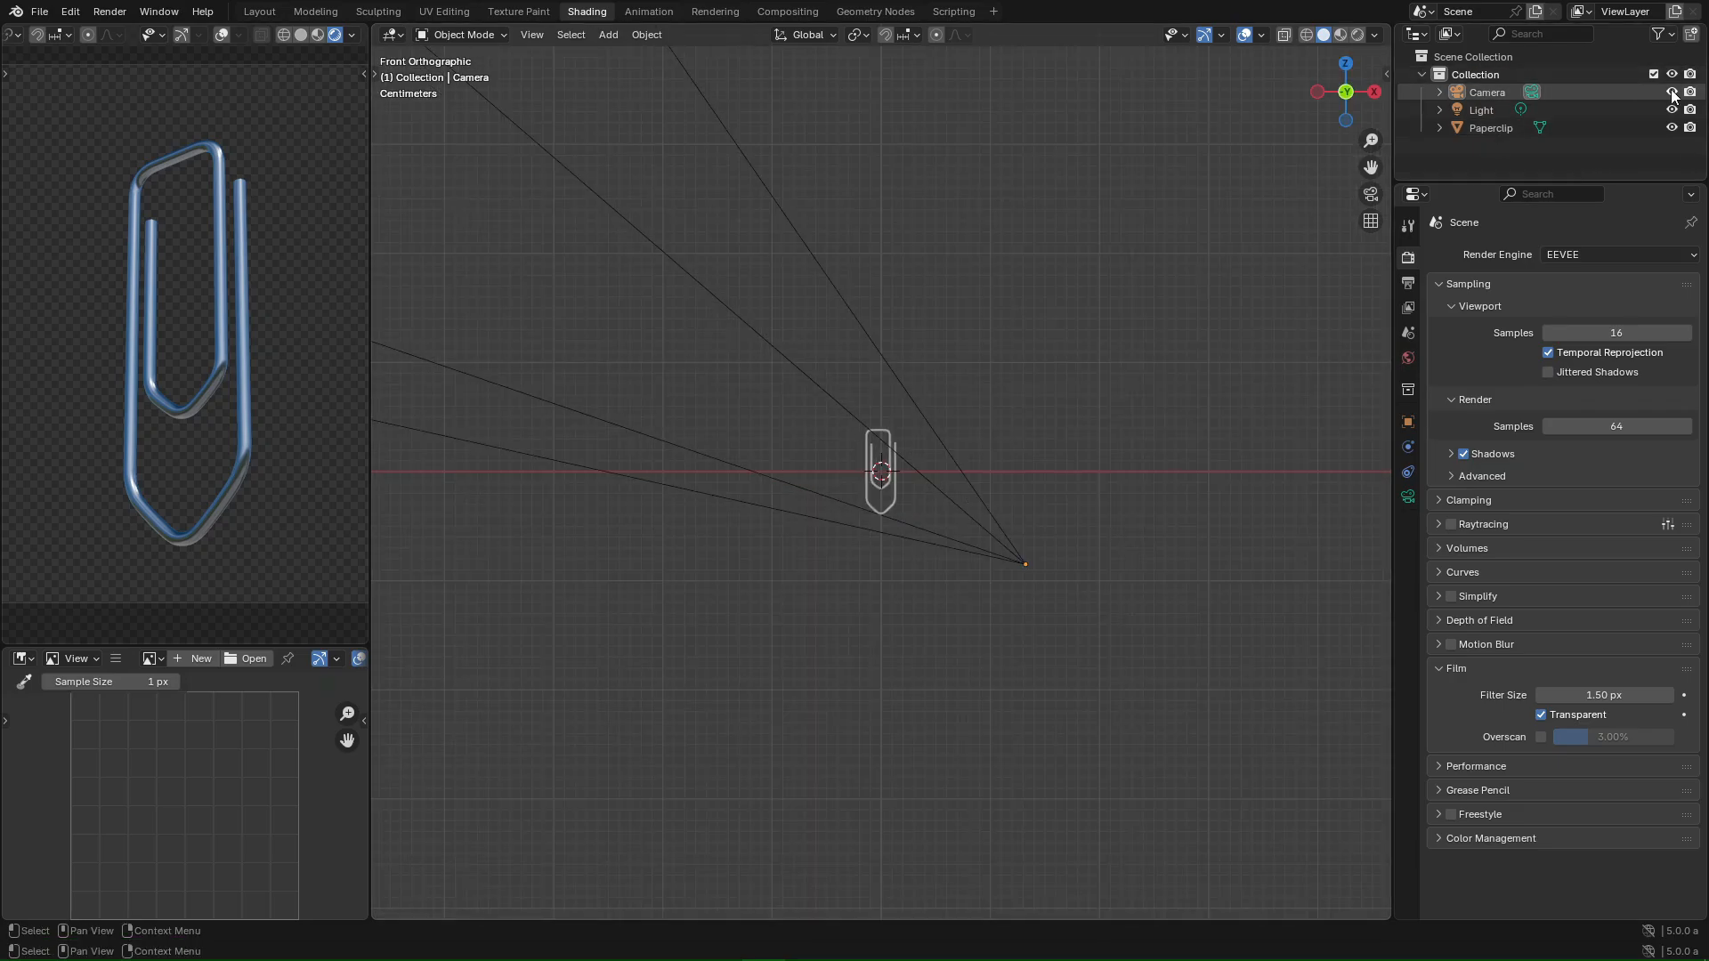
pyautogui.click(1660, 34)
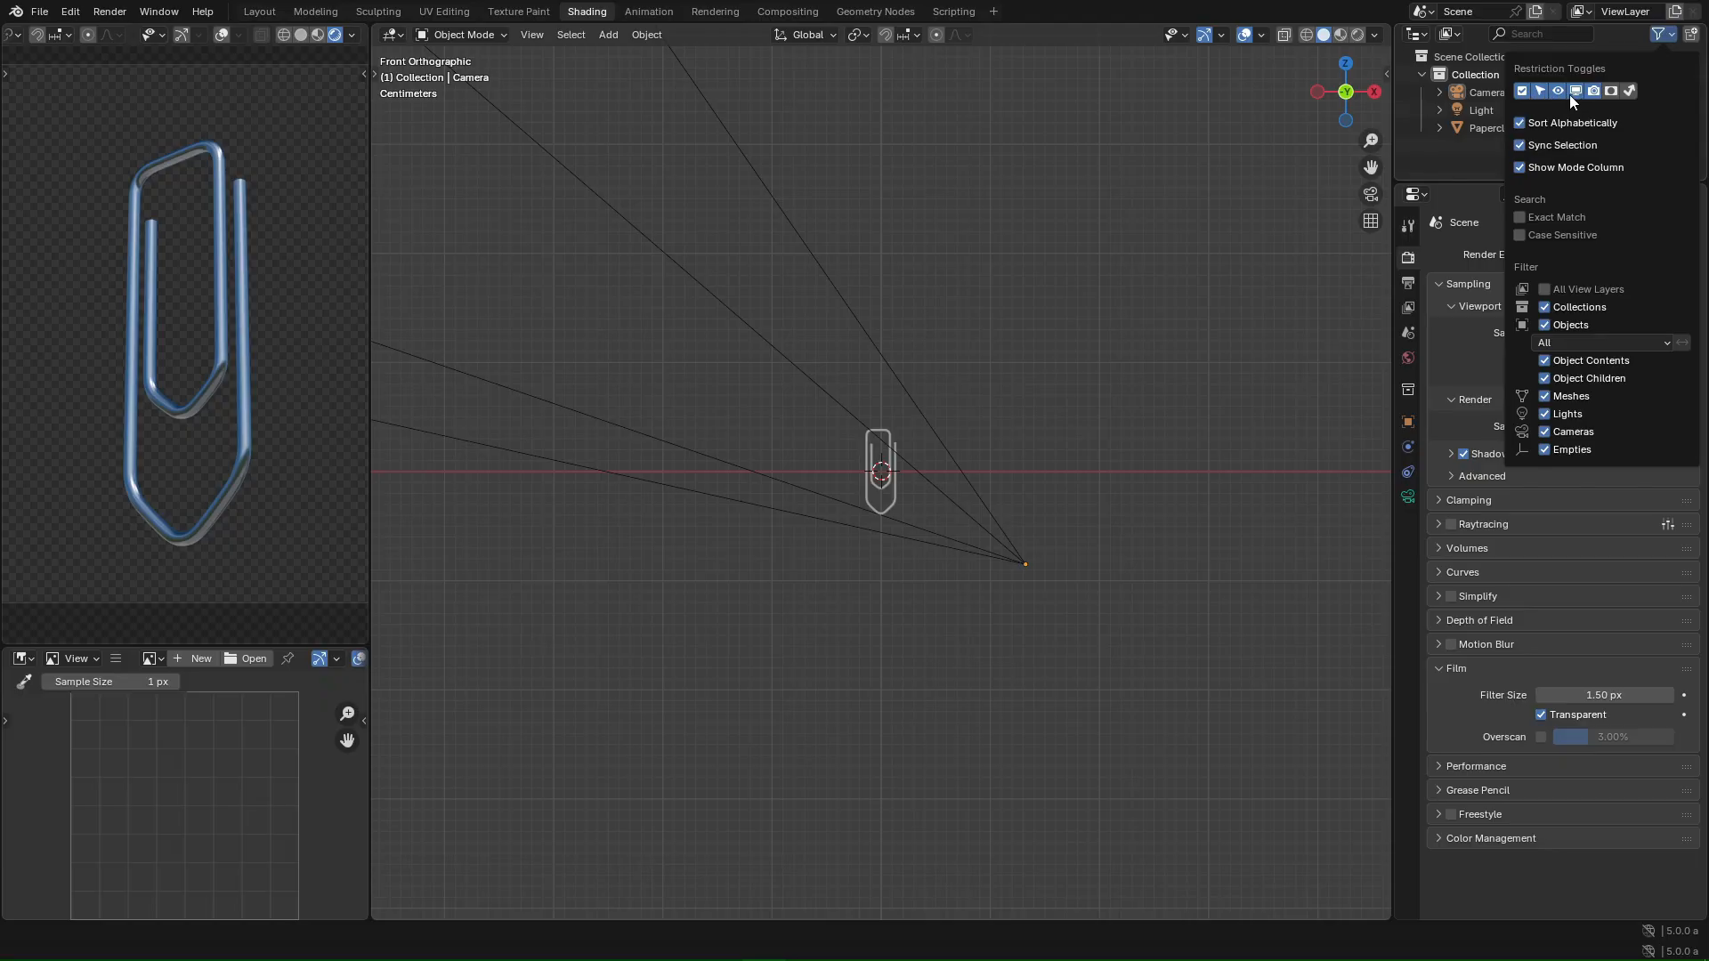
pyautogui.click(1662, 36)
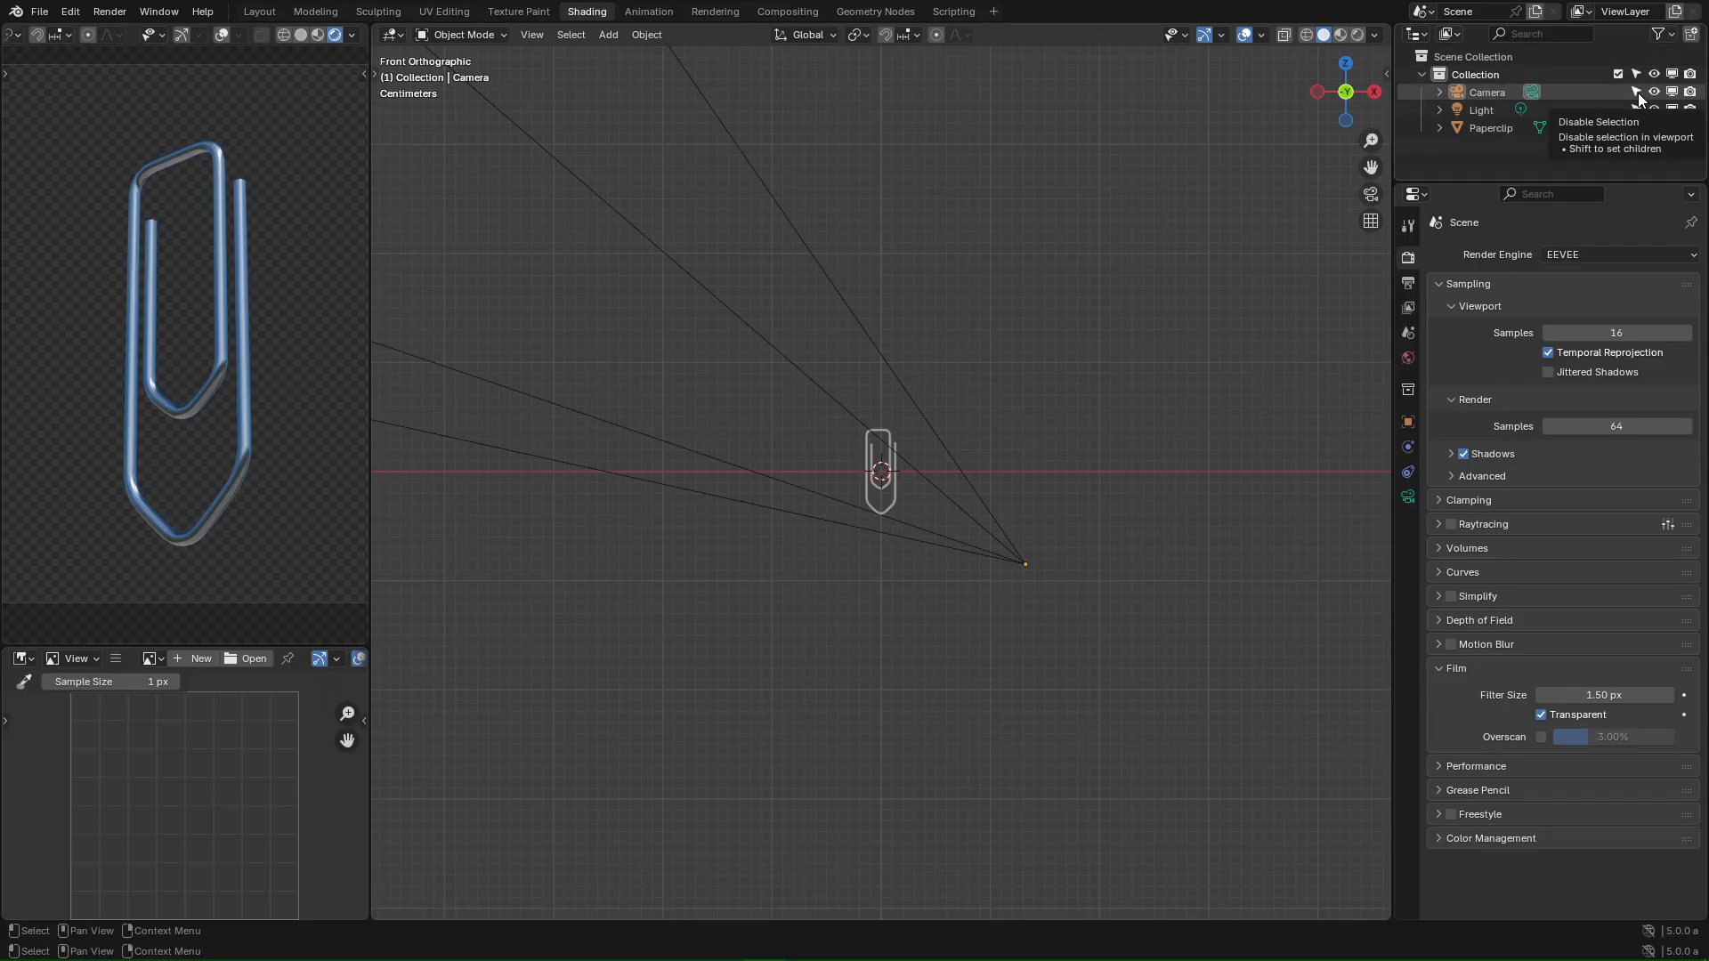
pyautogui.click(1637, 93)
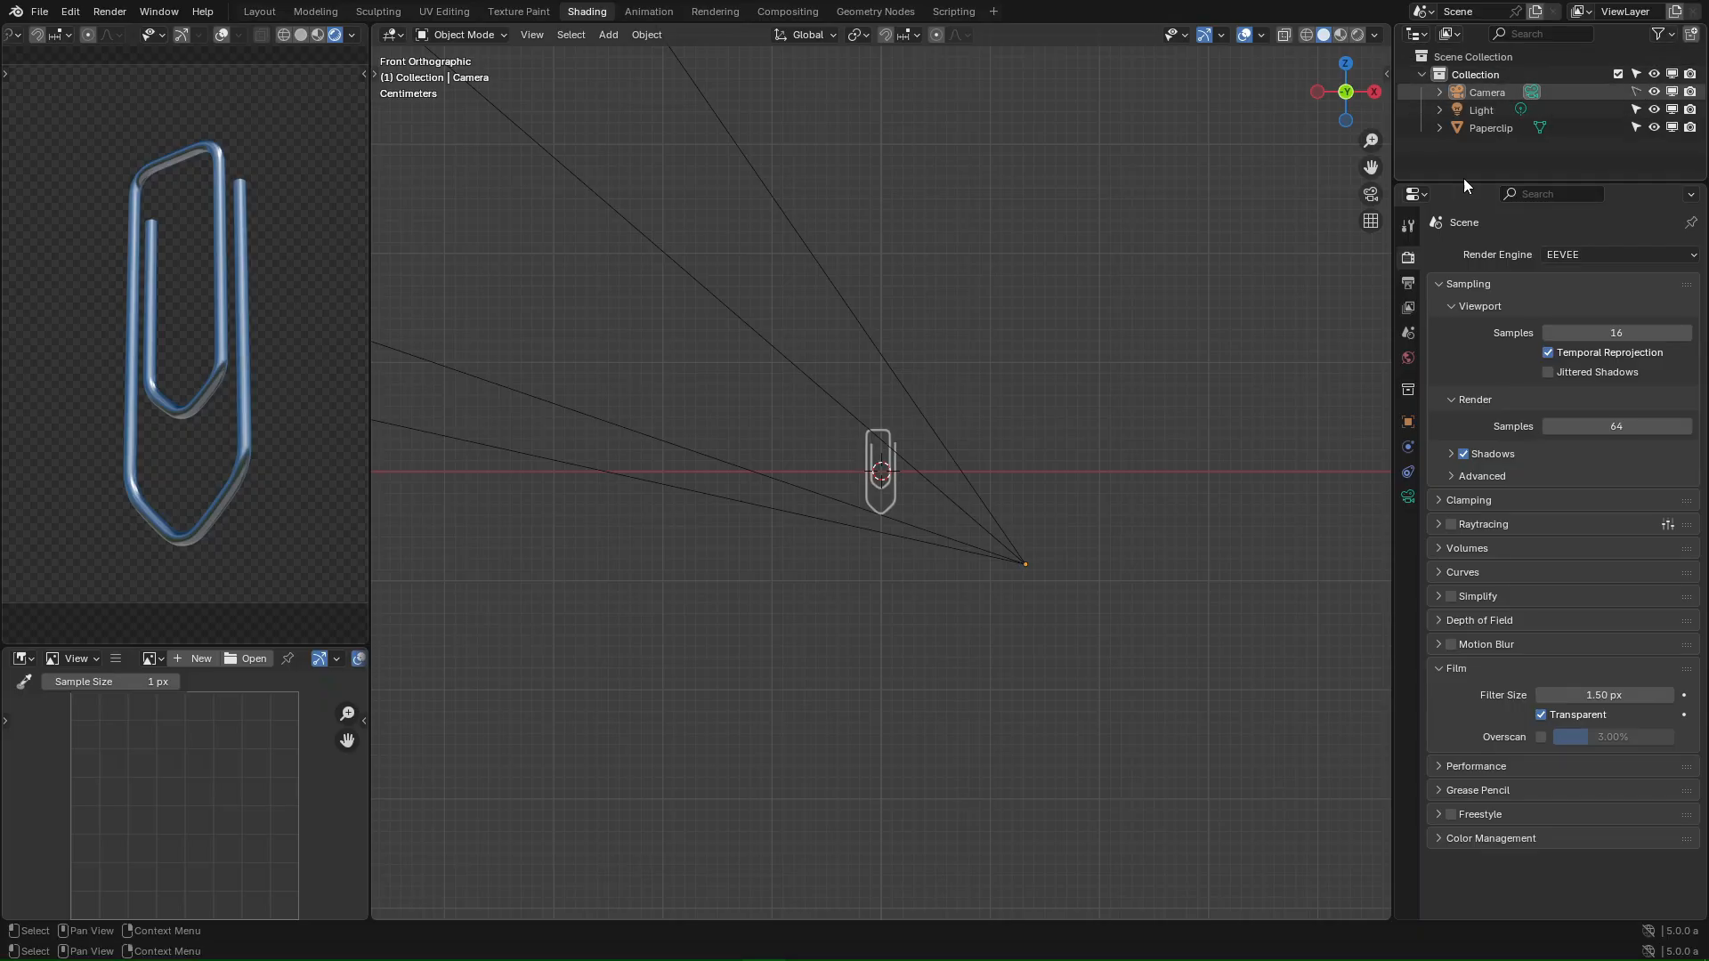
# - Orbit around the paperclip and place the 3D cursor up and to its right
pyautogui.click(875, 480)
pyautogui.scroll(5, 943, 466)
pyautogui.click(1051, 274)
pyautogui.moveTo(1059, 277); pyautogui.dragTo(1027, 323, button='middle')
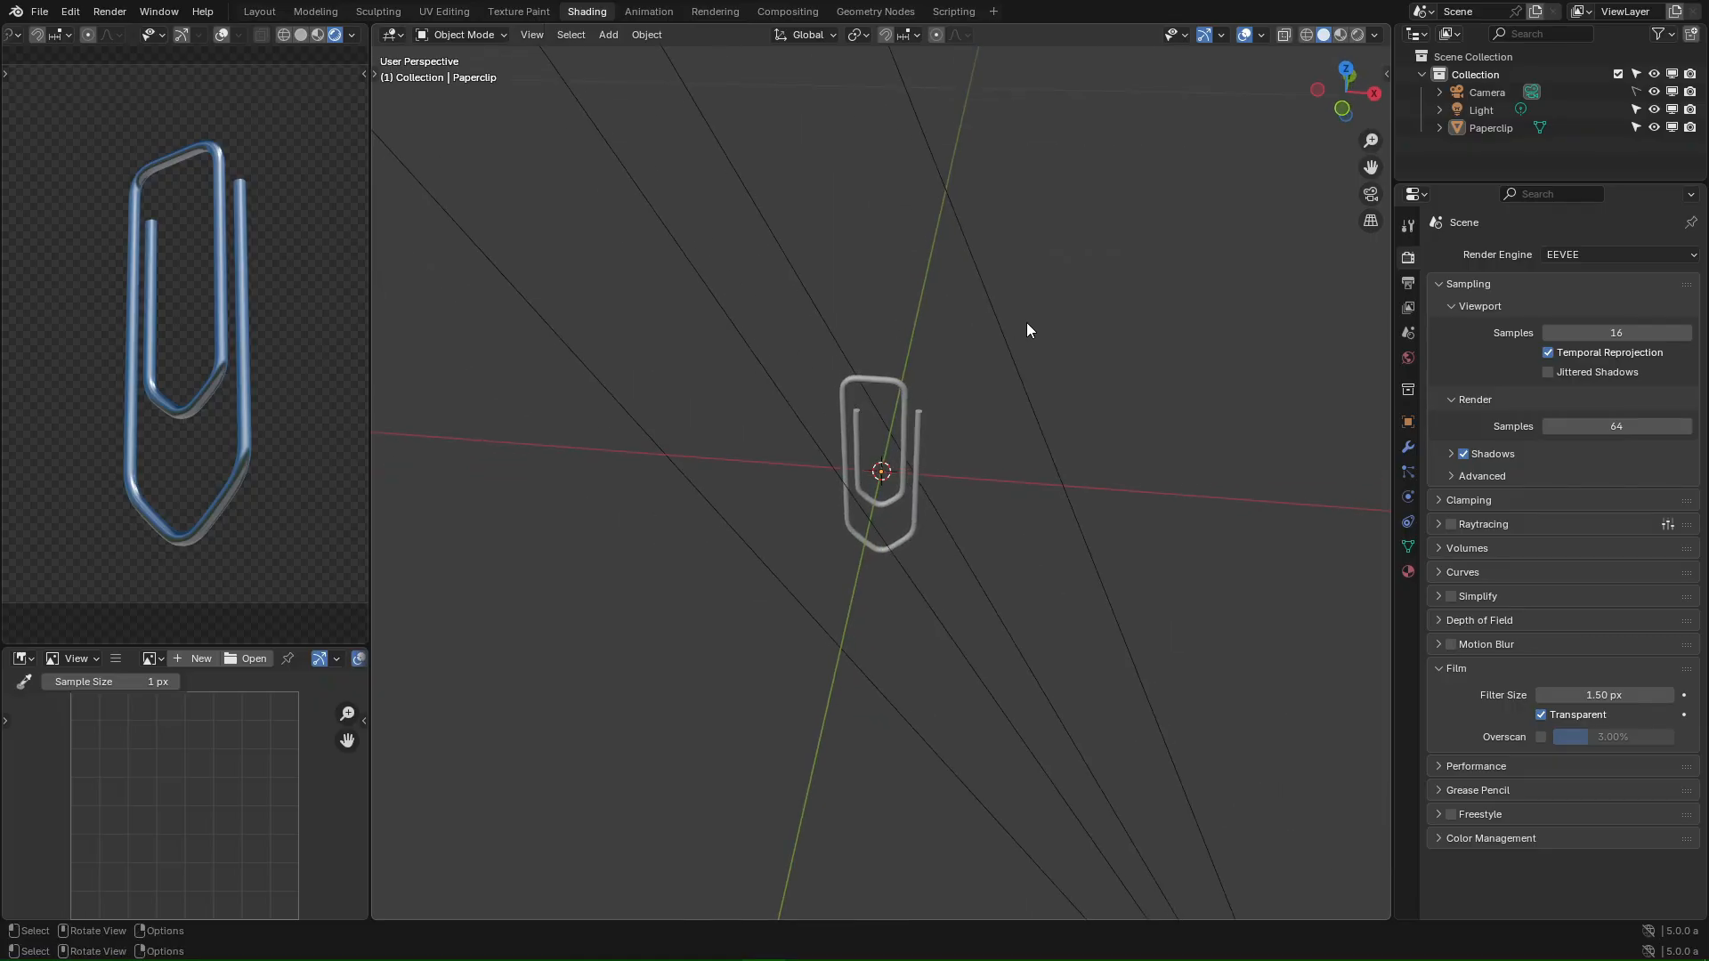
pyautogui.press('KP_7')
pyautogui.moveTo(1008, 405)
pyautogui.mouseDown(button='middle')
pyautogui.moveTo(1027, 408)
pyautogui.moveTo(984, 385)
pyautogui.moveTo(1041, 396)
pyautogui.mouseUp(button='middle')
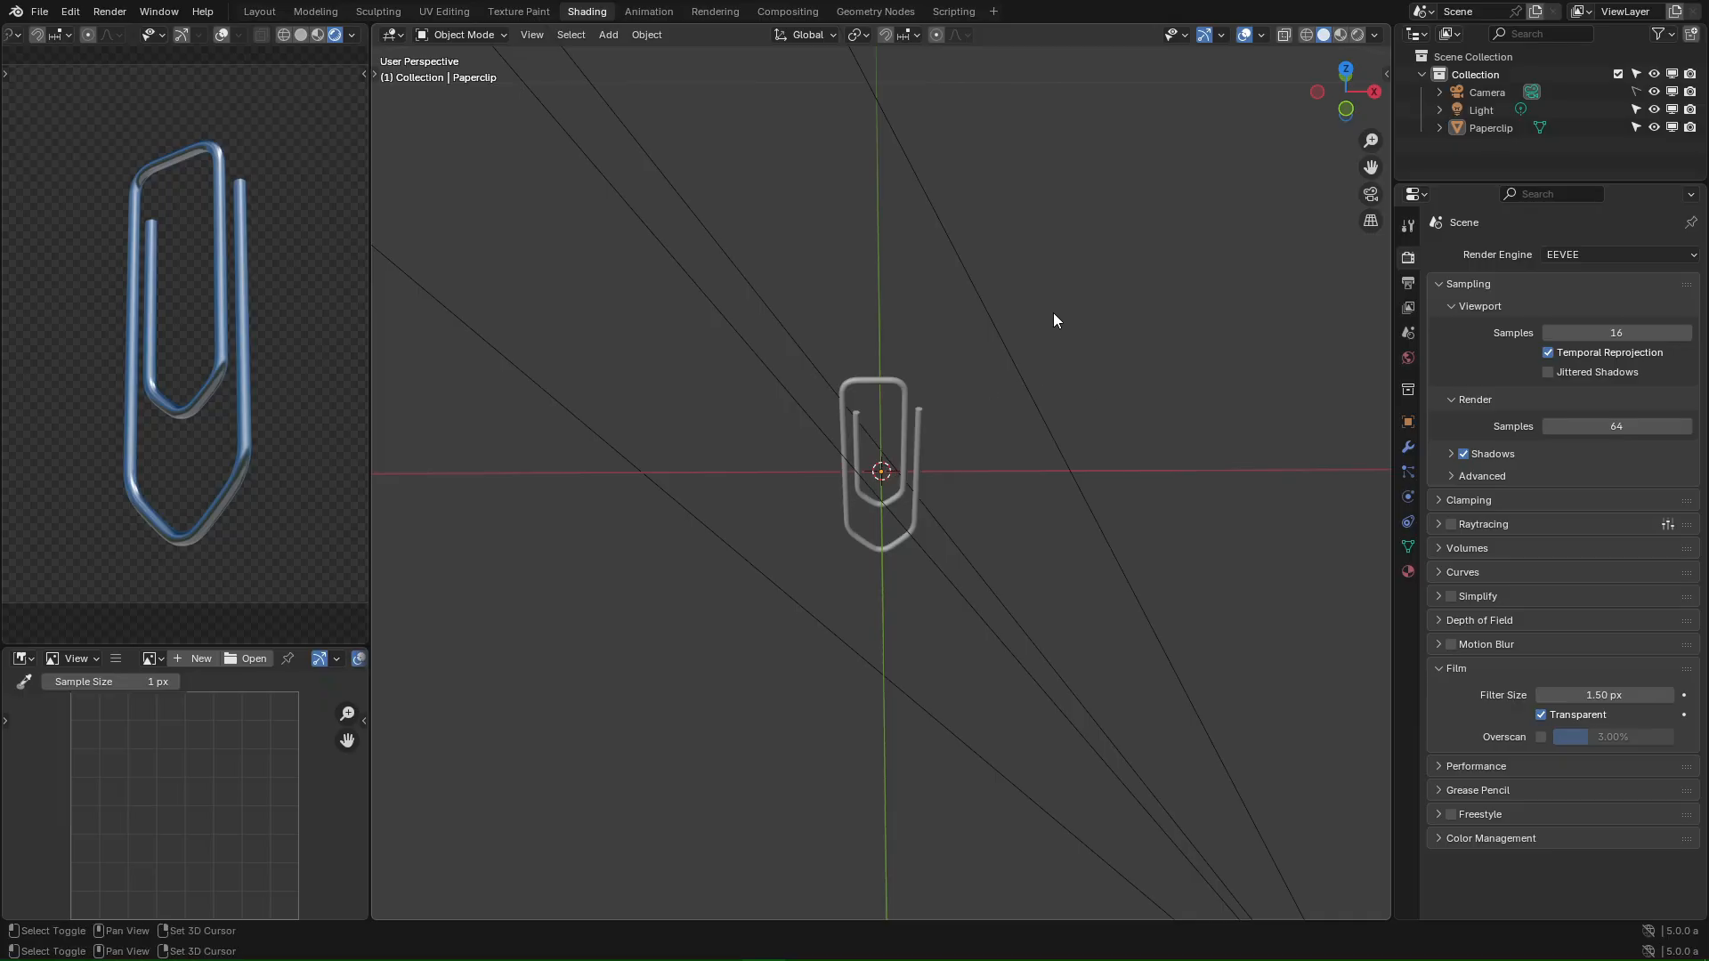
pyautogui.keyDown('shift'); pyautogui.rightClick(1045, 278); pyautogui.keyUp('shift')
pyautogui.keyDown('shift'); pyautogui.rightClick(1133, 486); pyautogui.keyUp('shift')
pyautogui.keyDown('shift'); pyautogui.rightClick(1055, 339); pyautogui.keyUp('shift')
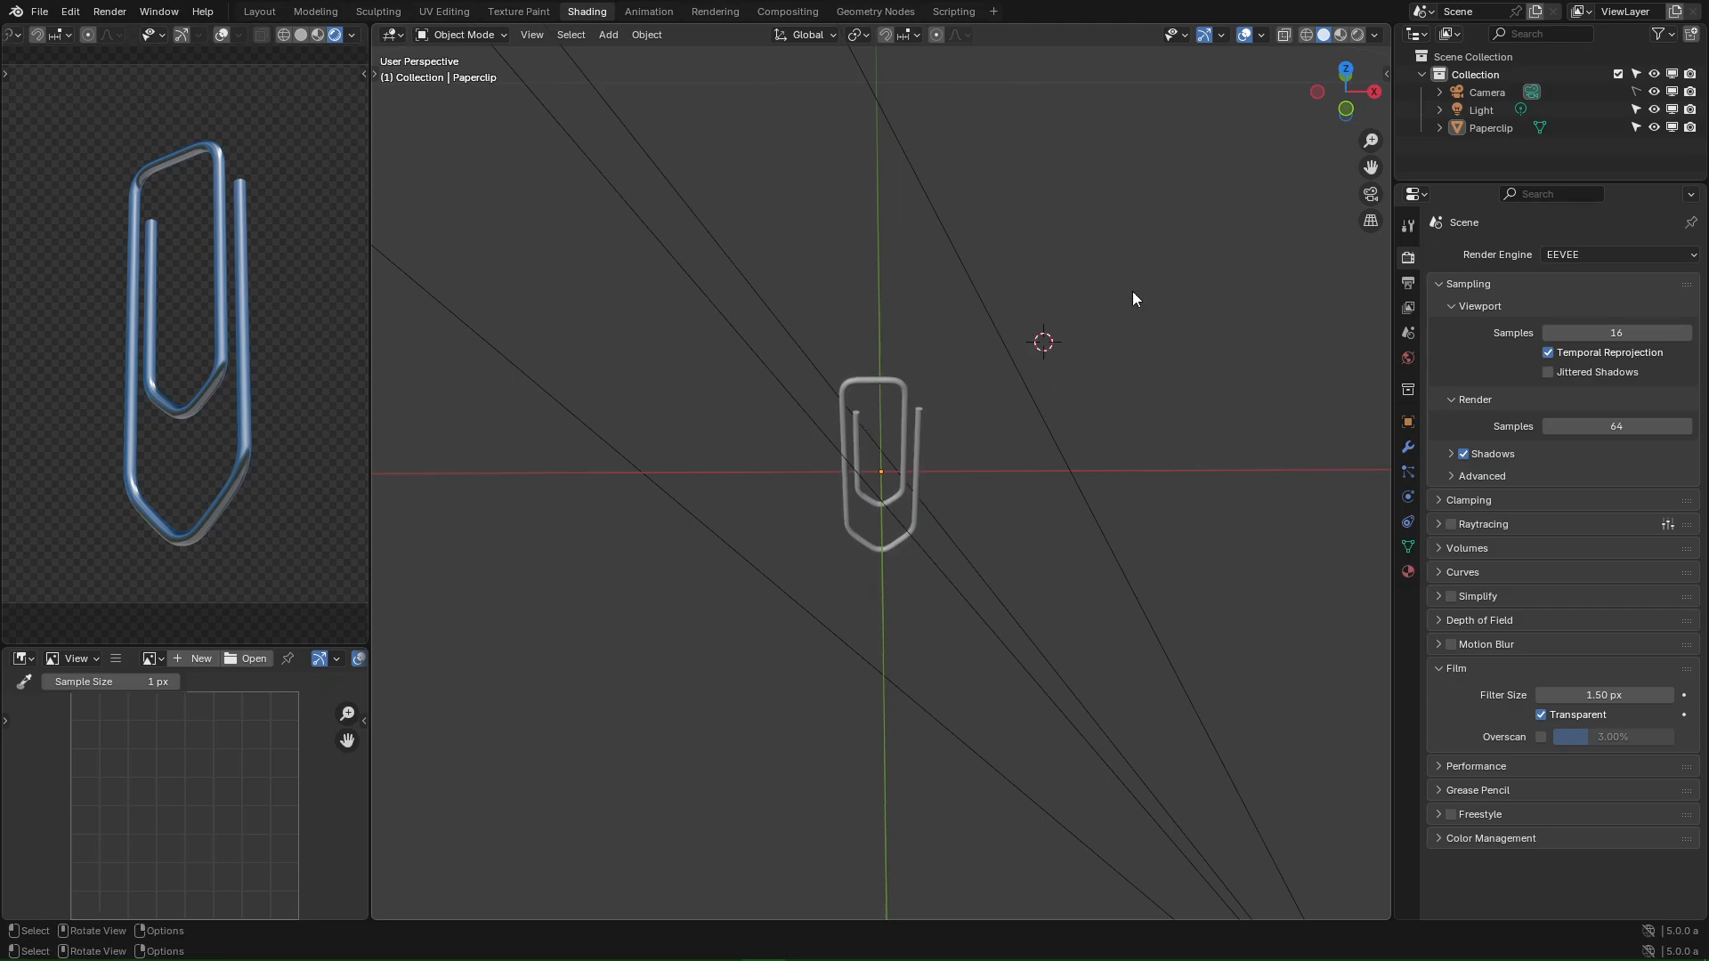
pyautogui.press('KP_7')
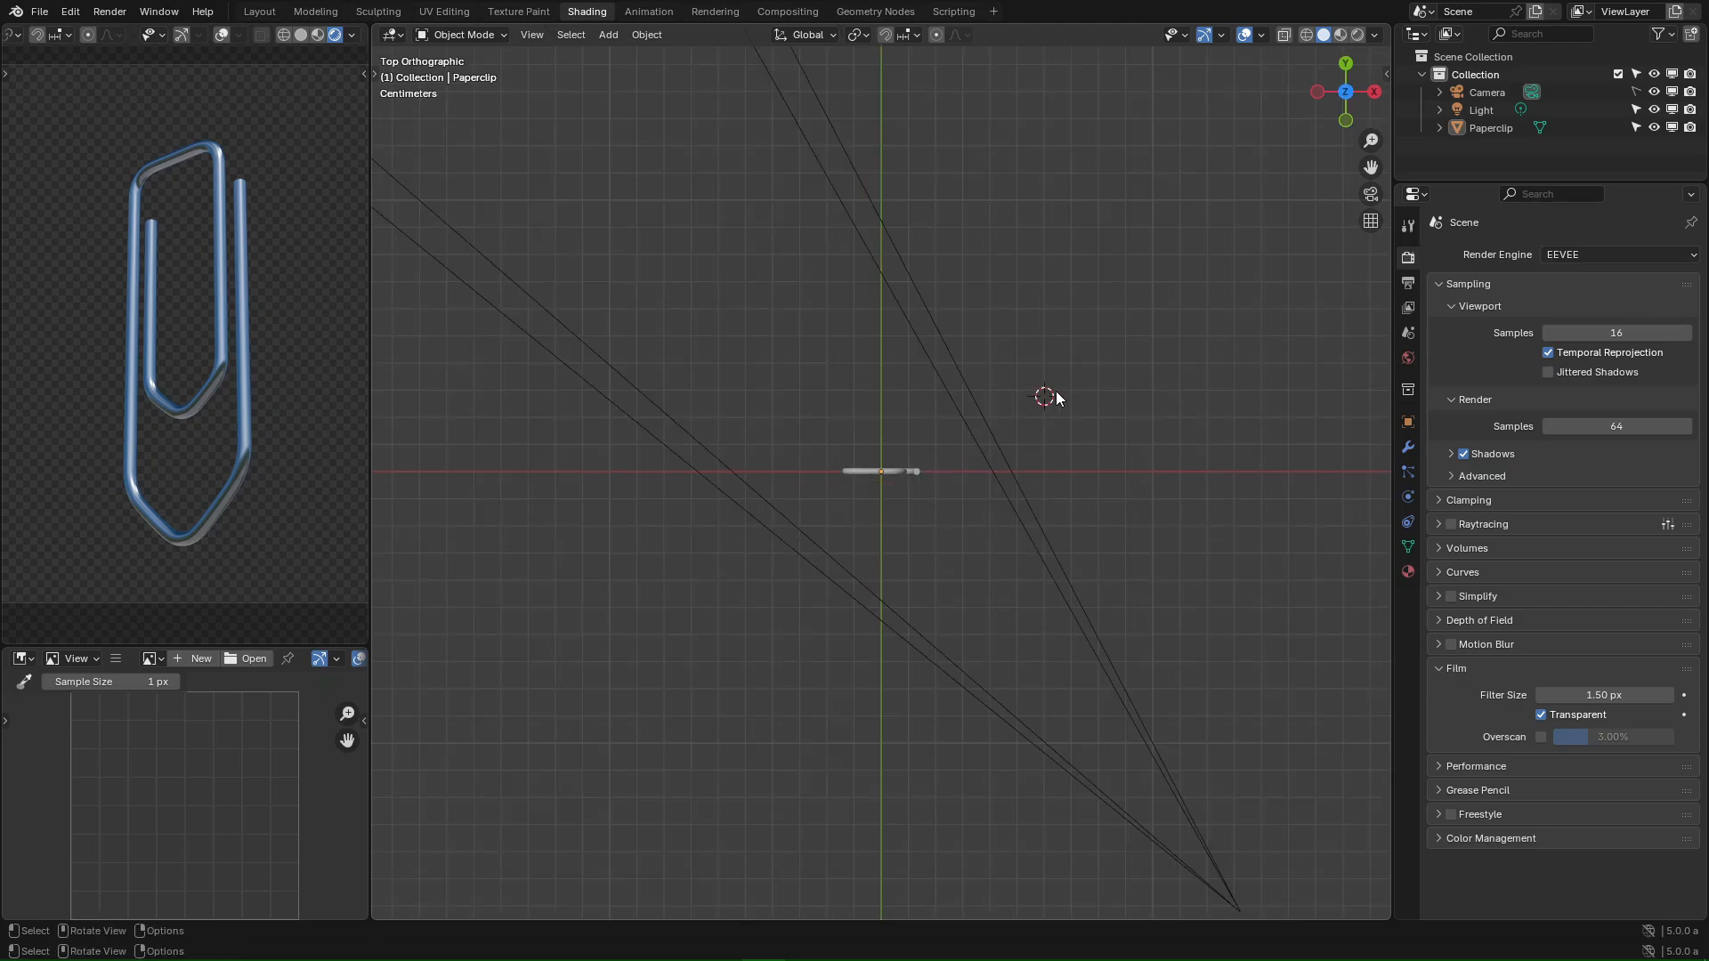
# - Add an Area light, then move and enlarge it above the paperclip in front view
pyautogui.hotkey('shift', 'a')
pyautogui.moveTo(988, 648)
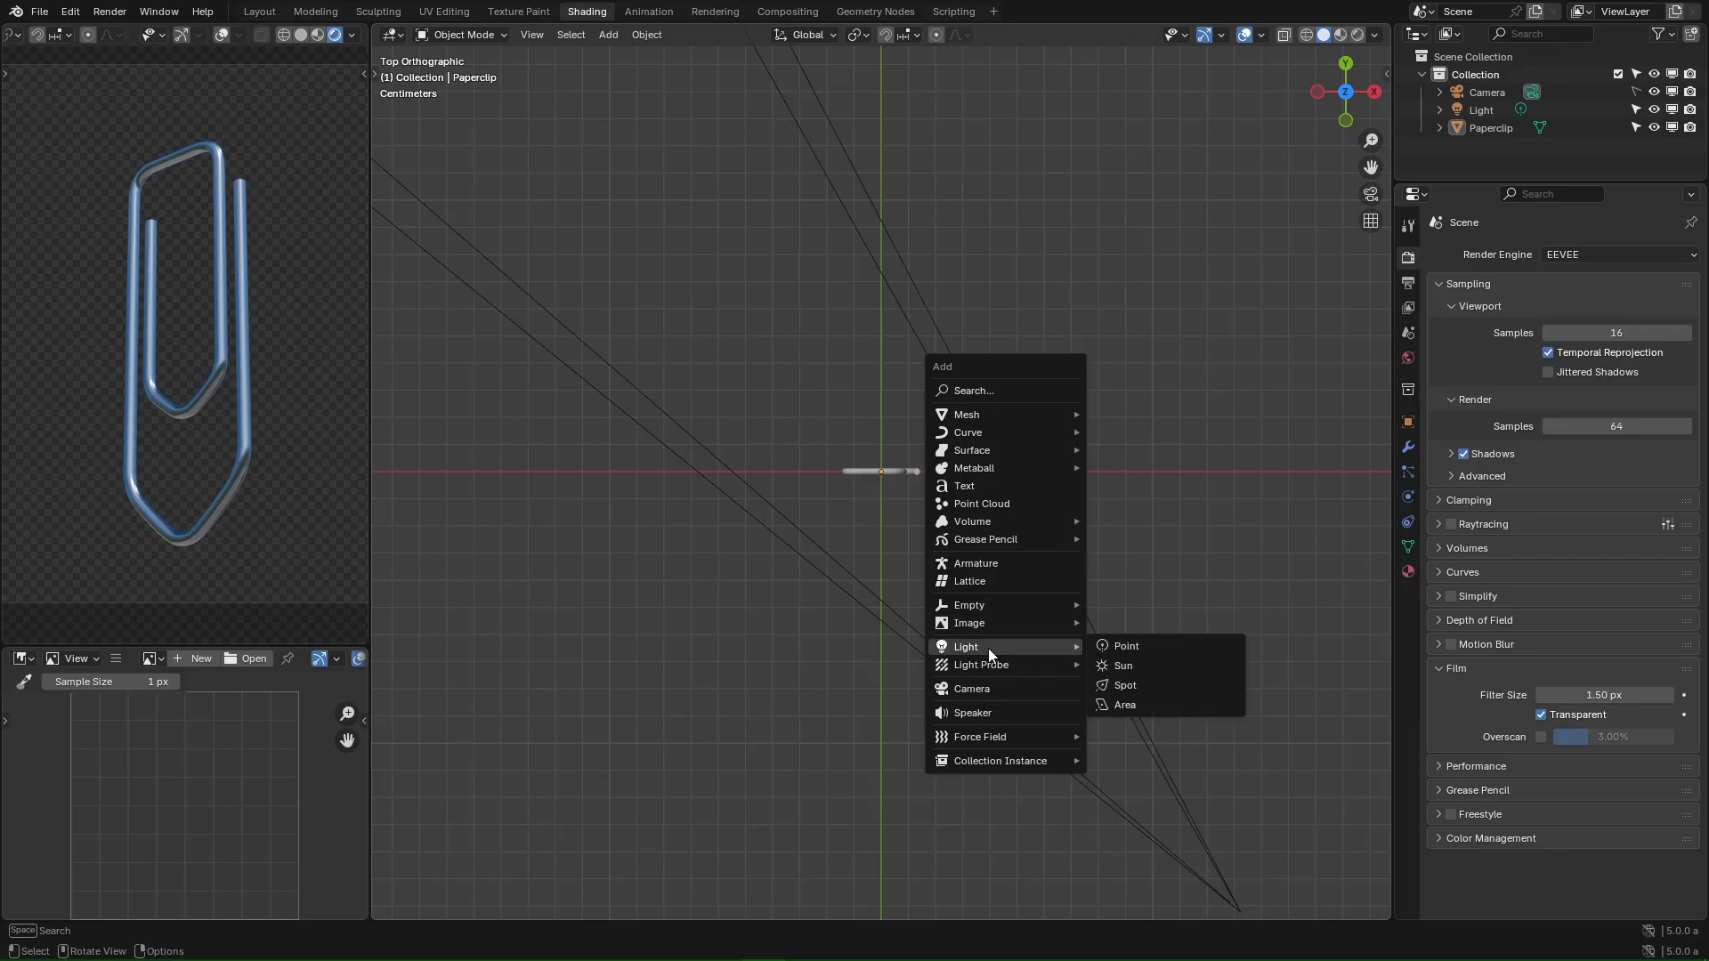
pyautogui.click(1125, 705)
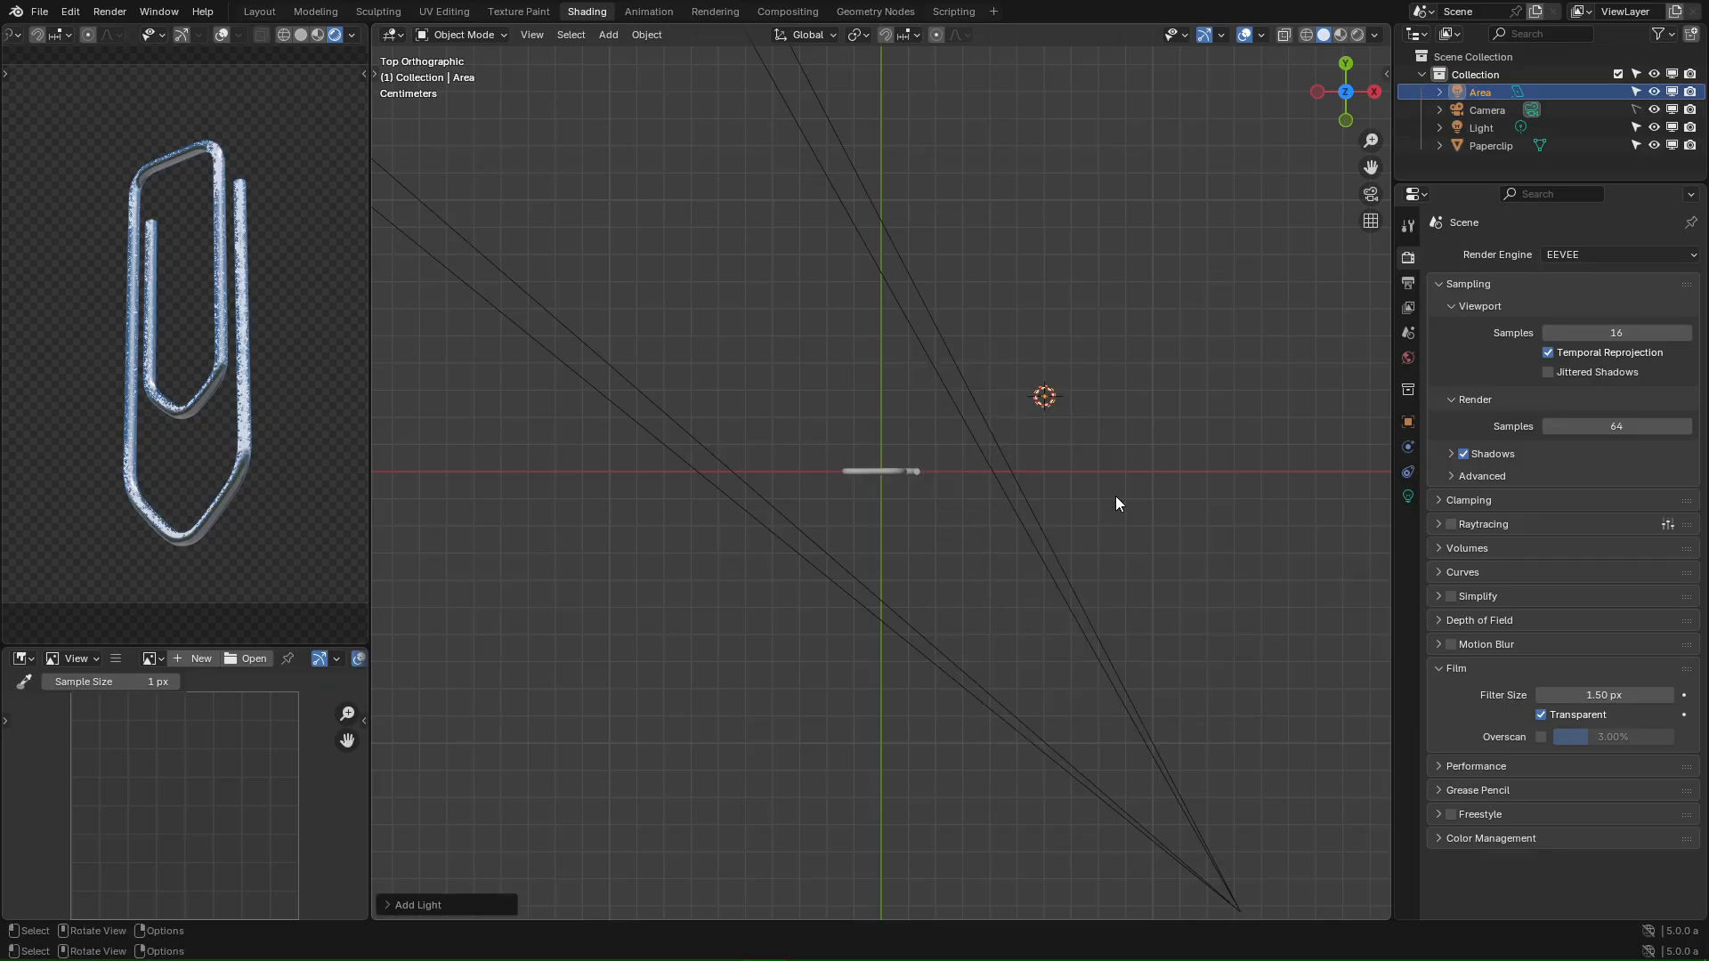
pyautogui.press('g')
pyautogui.click(970, 495)
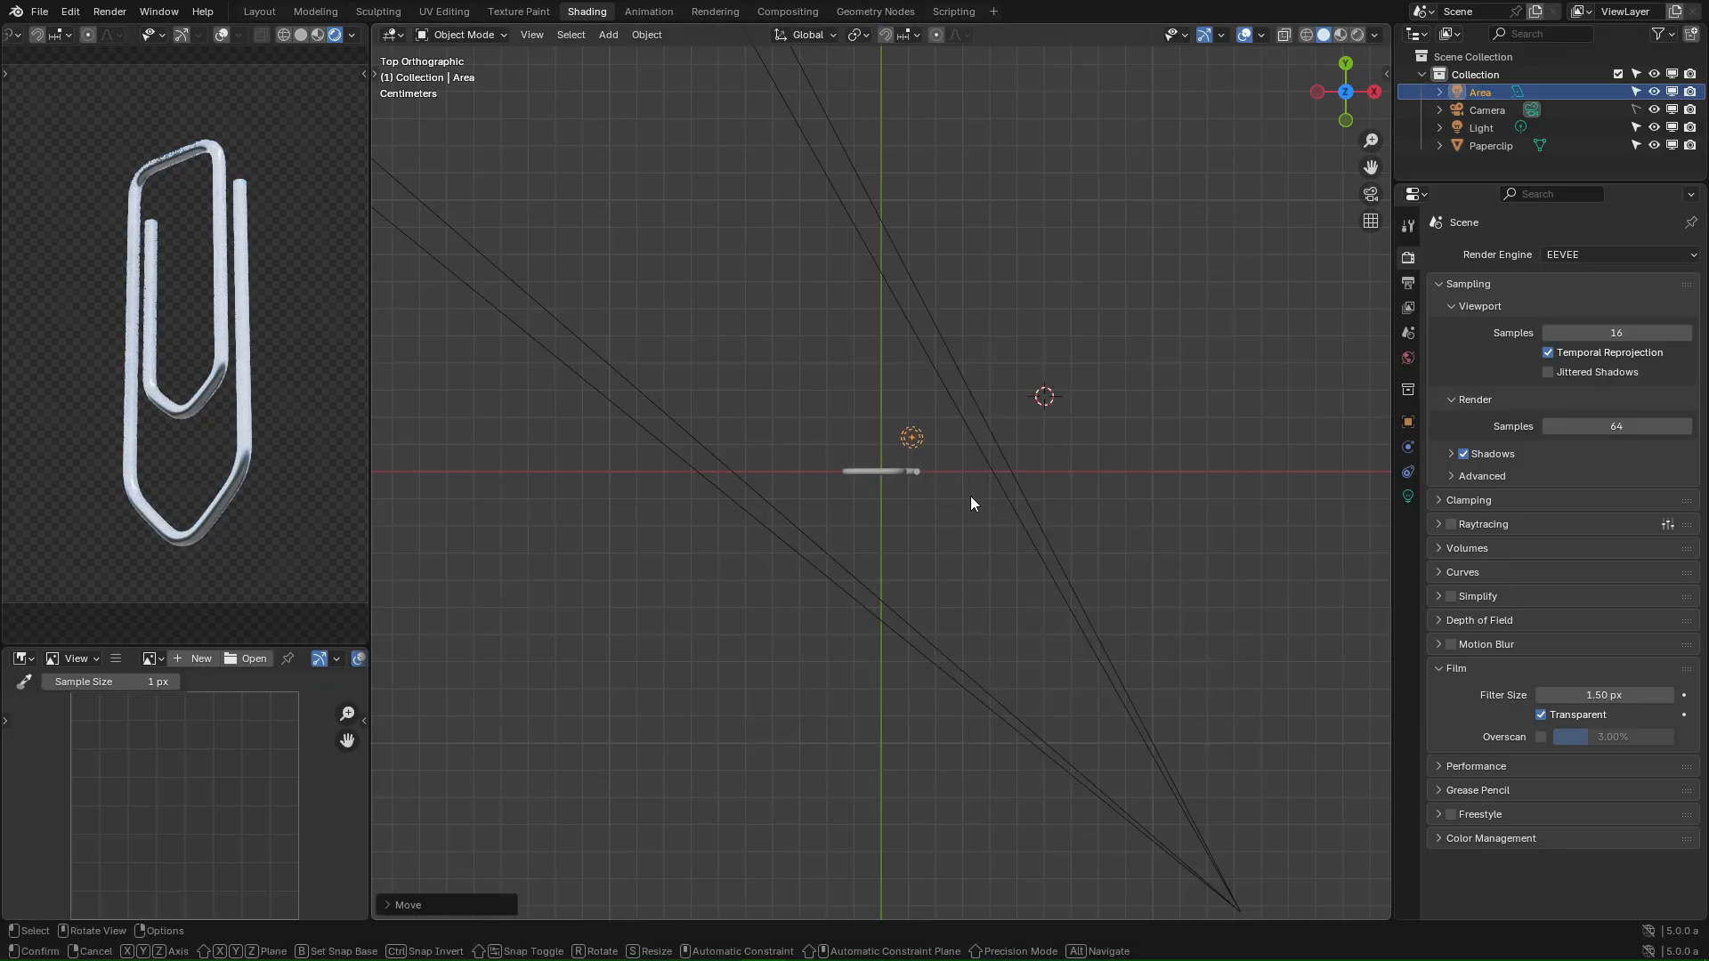
pyautogui.press('KP_1')
pyautogui.press('g')
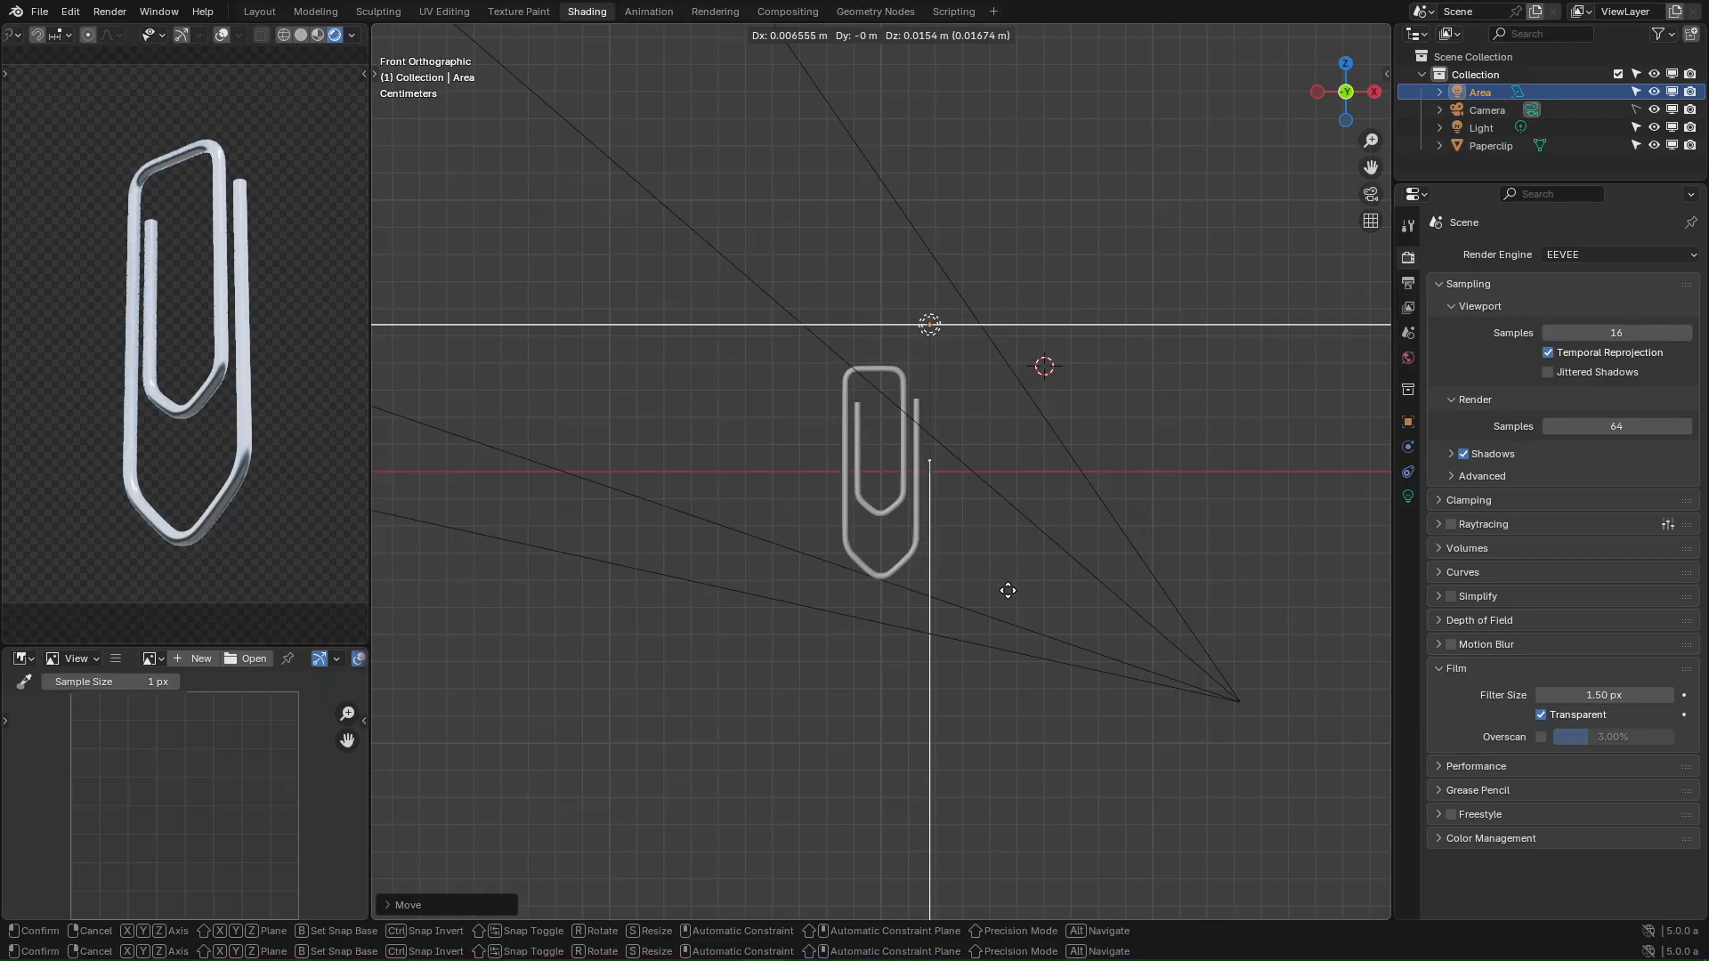
pyautogui.press('s')
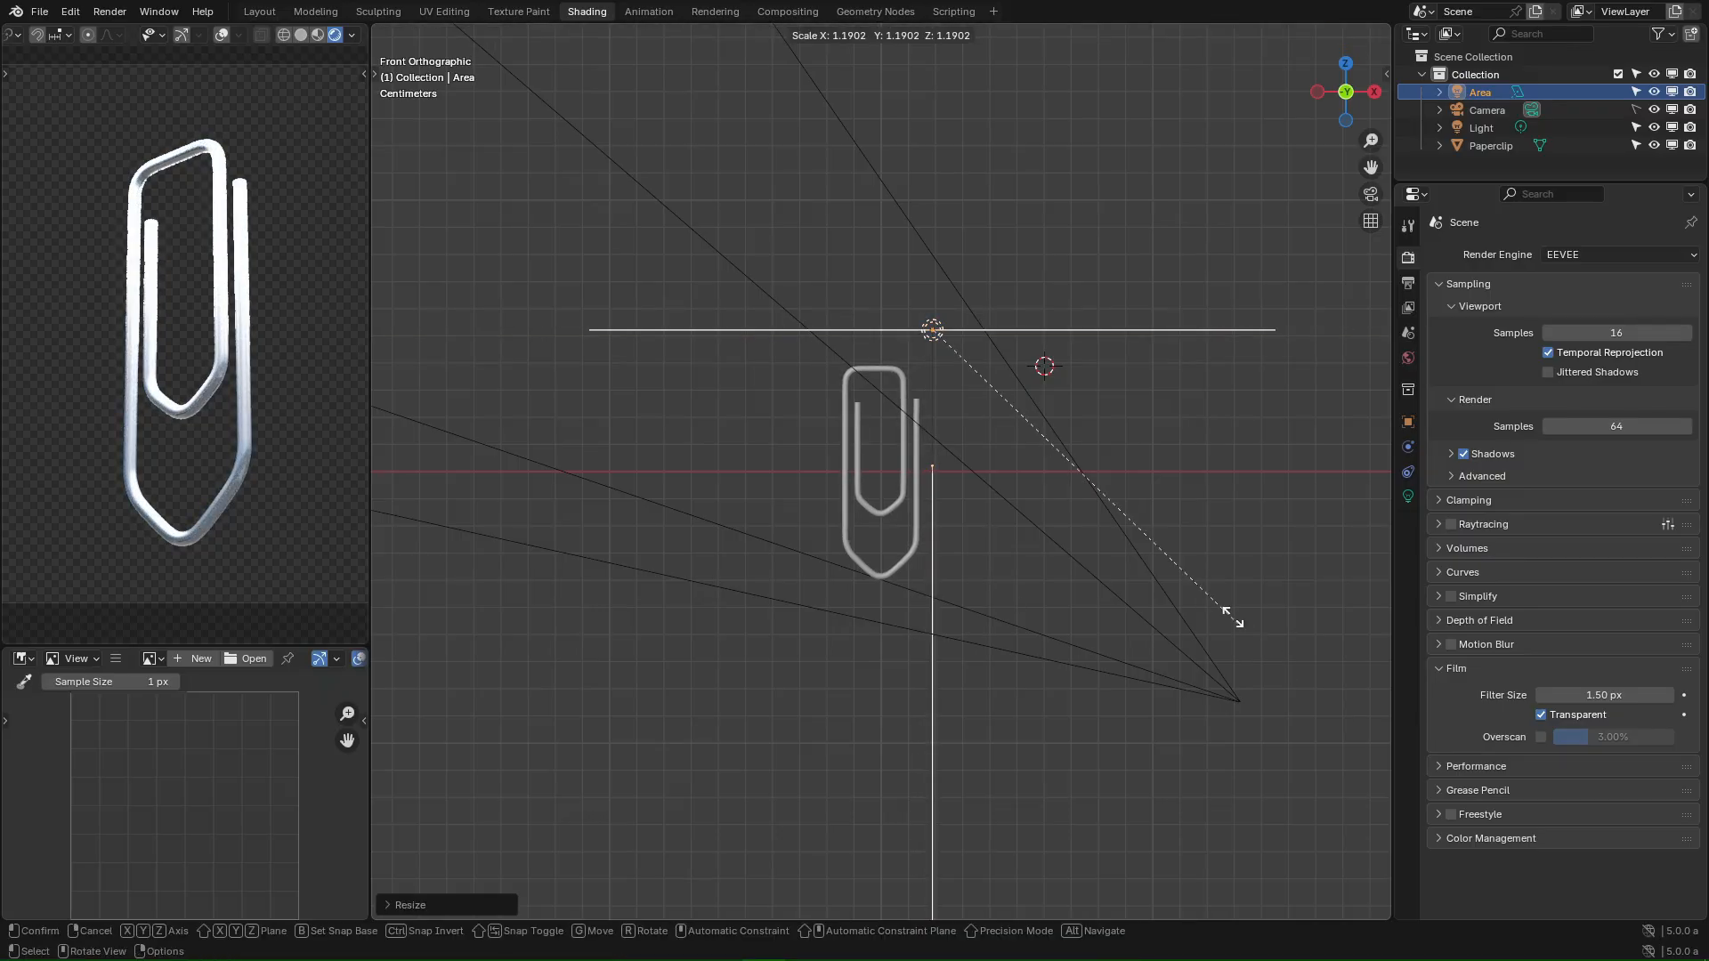
pyautogui.click(1101, 490)
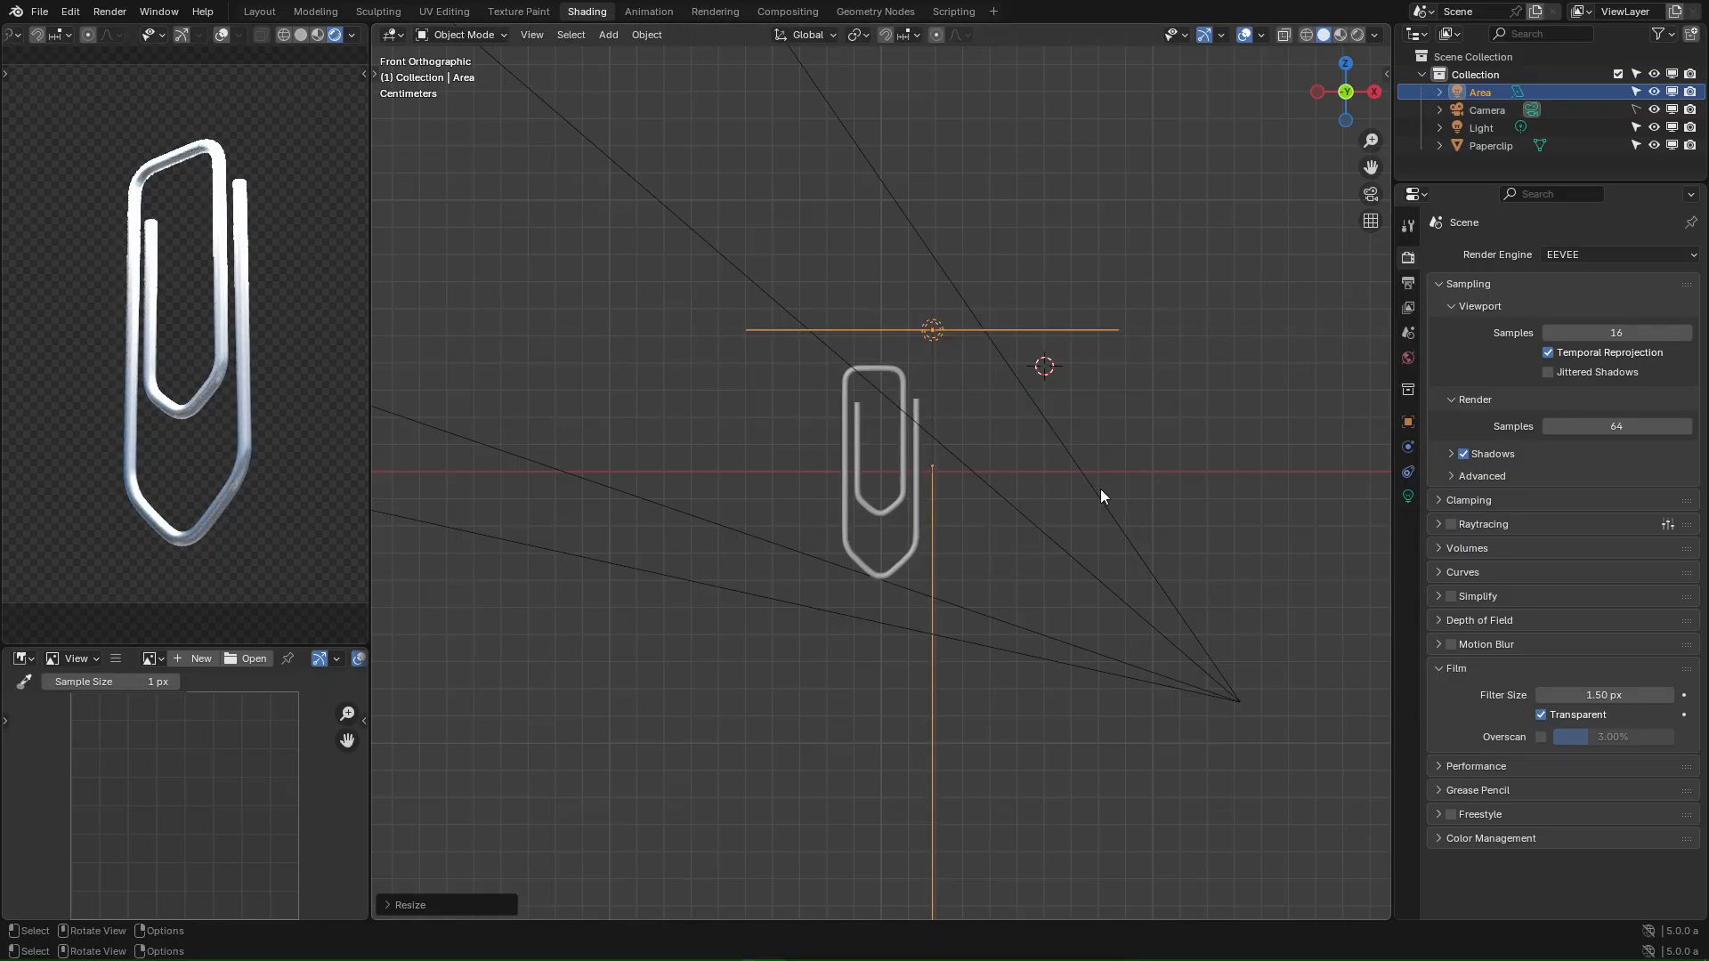
# - Rescale the Area light and place it up and left of the paperclip from the top view
pyautogui.click(1409, 499)
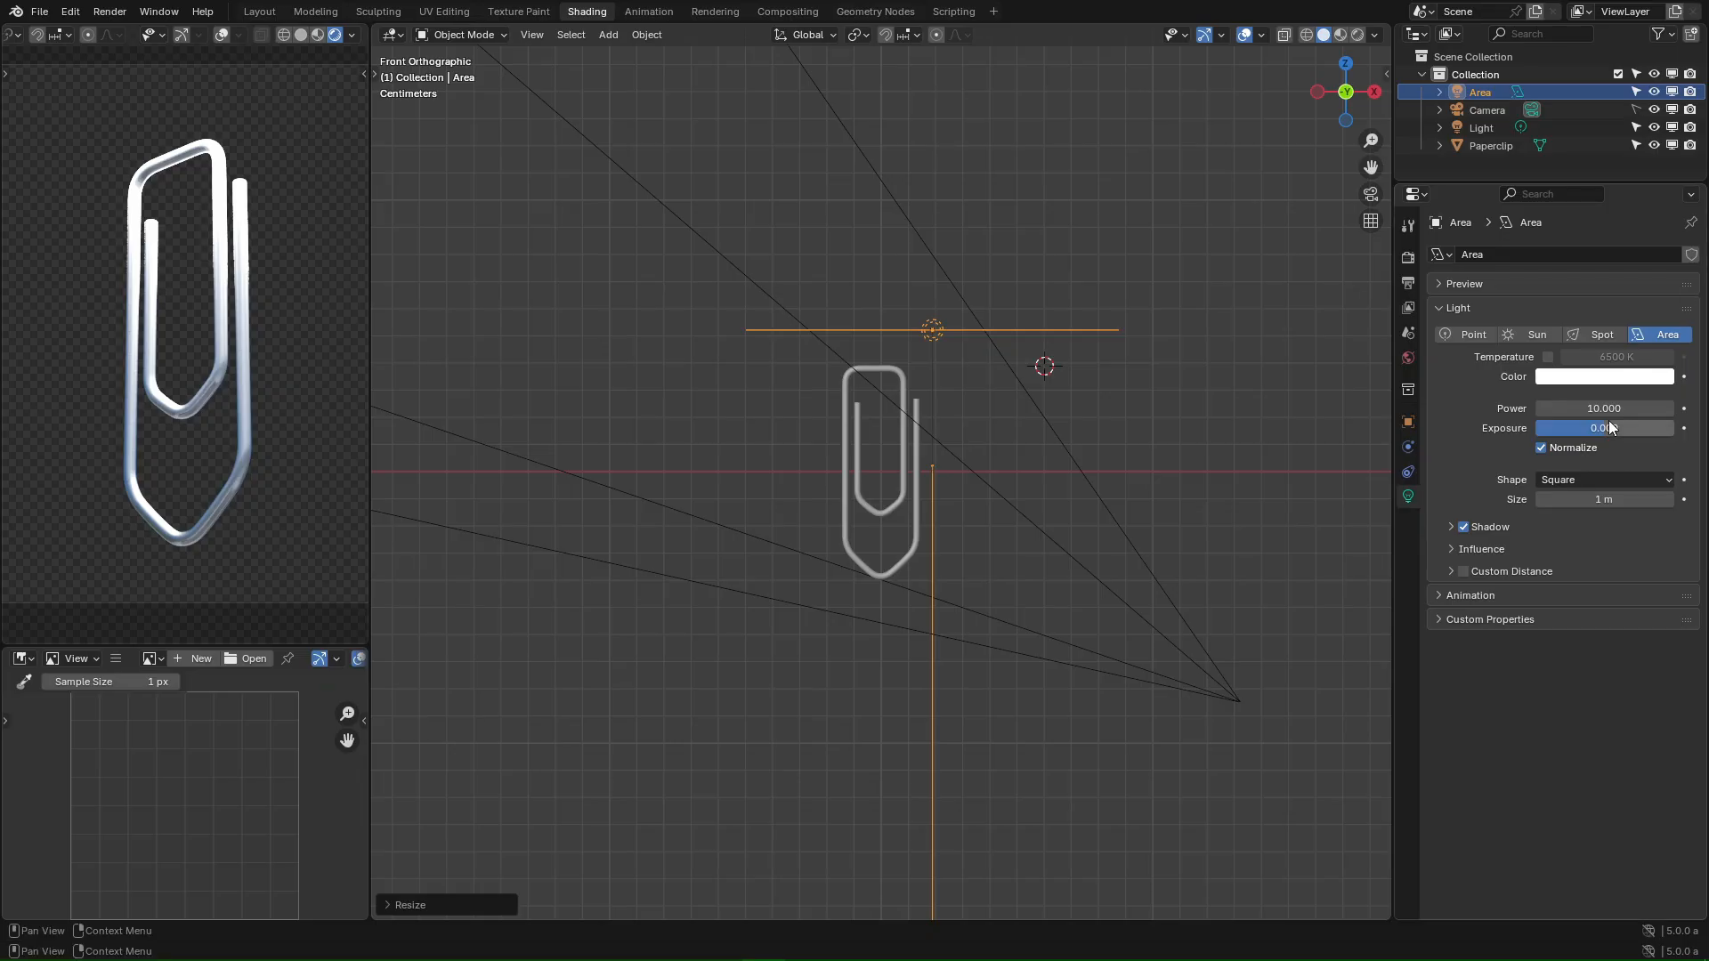
pyautogui.moveTo(920, 475); pyautogui.dragTo(1109, 578, button='middle')
pyautogui.press('s')
pyautogui.click(1075, 474)
pyautogui.press('g')
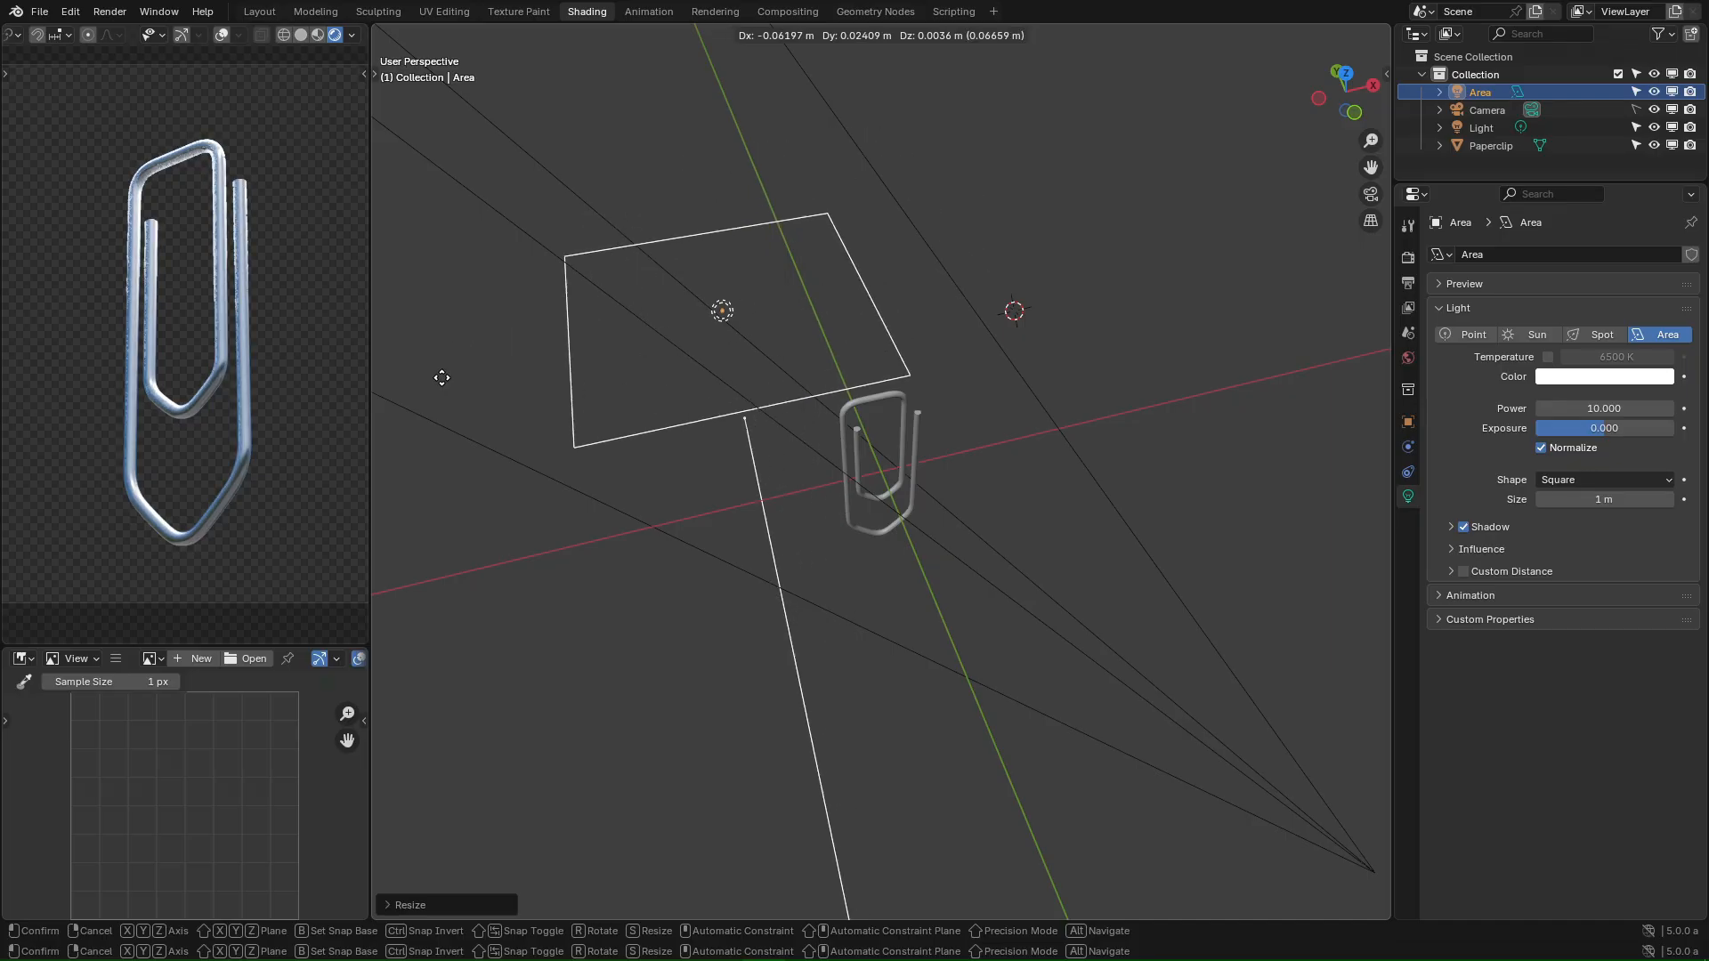
pyautogui.click(753, 539)
pyautogui.press('KP_7')
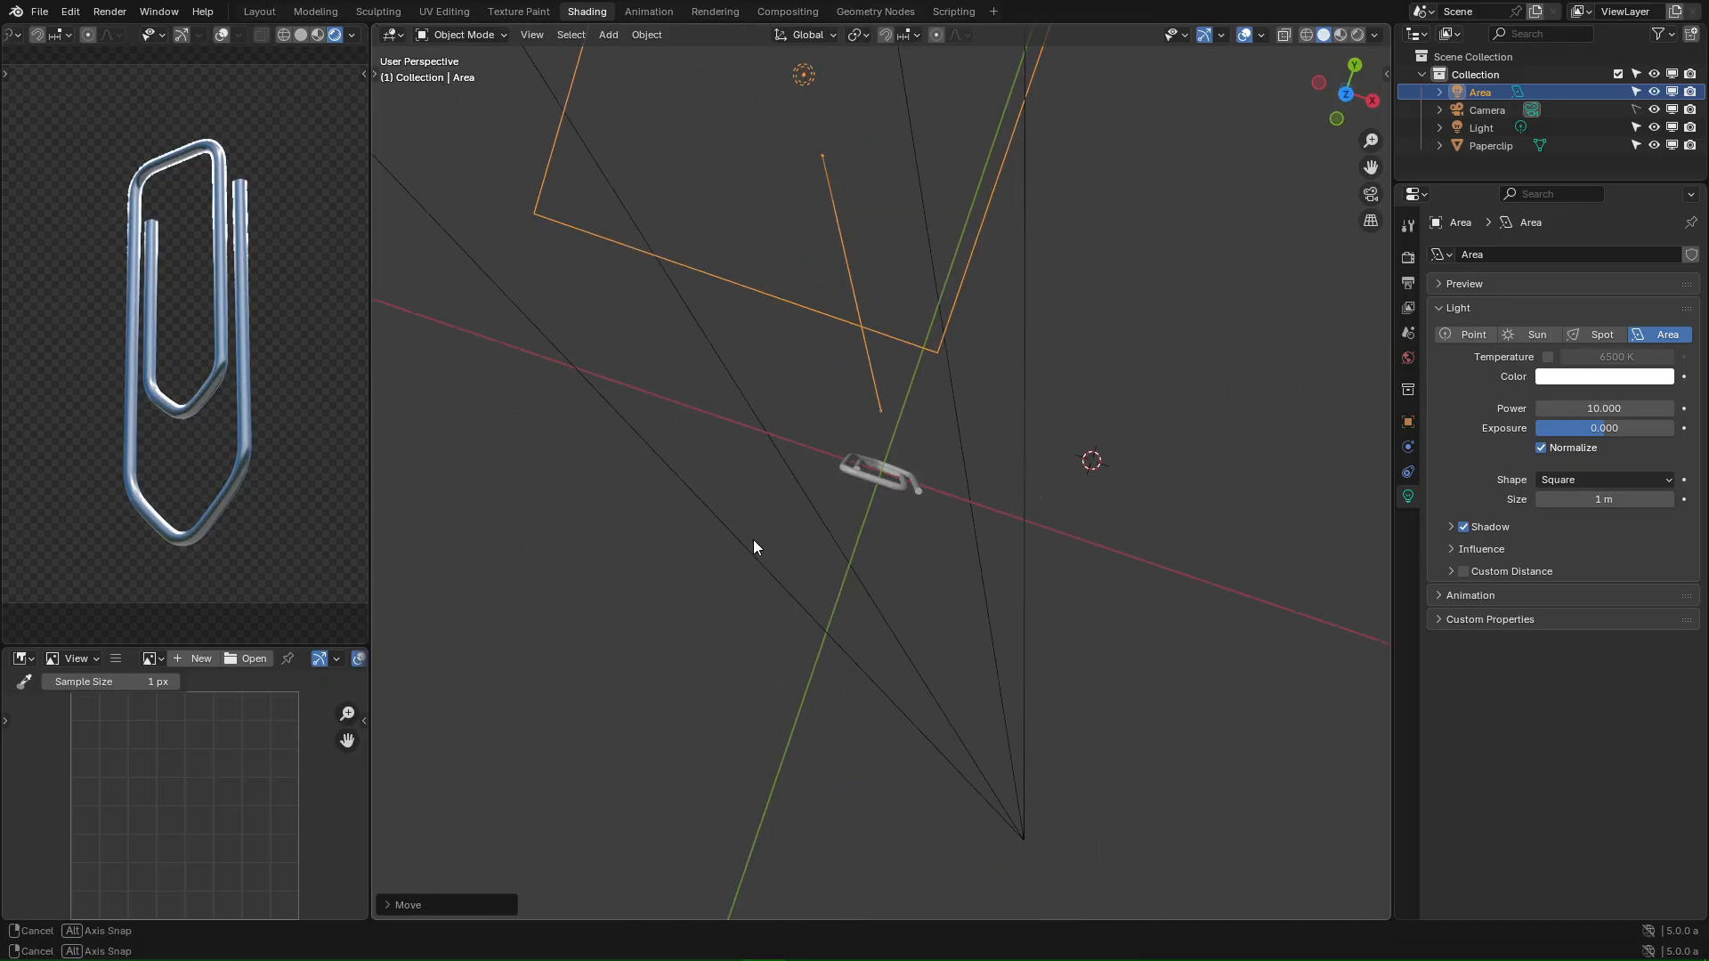
pyautogui.press('g')
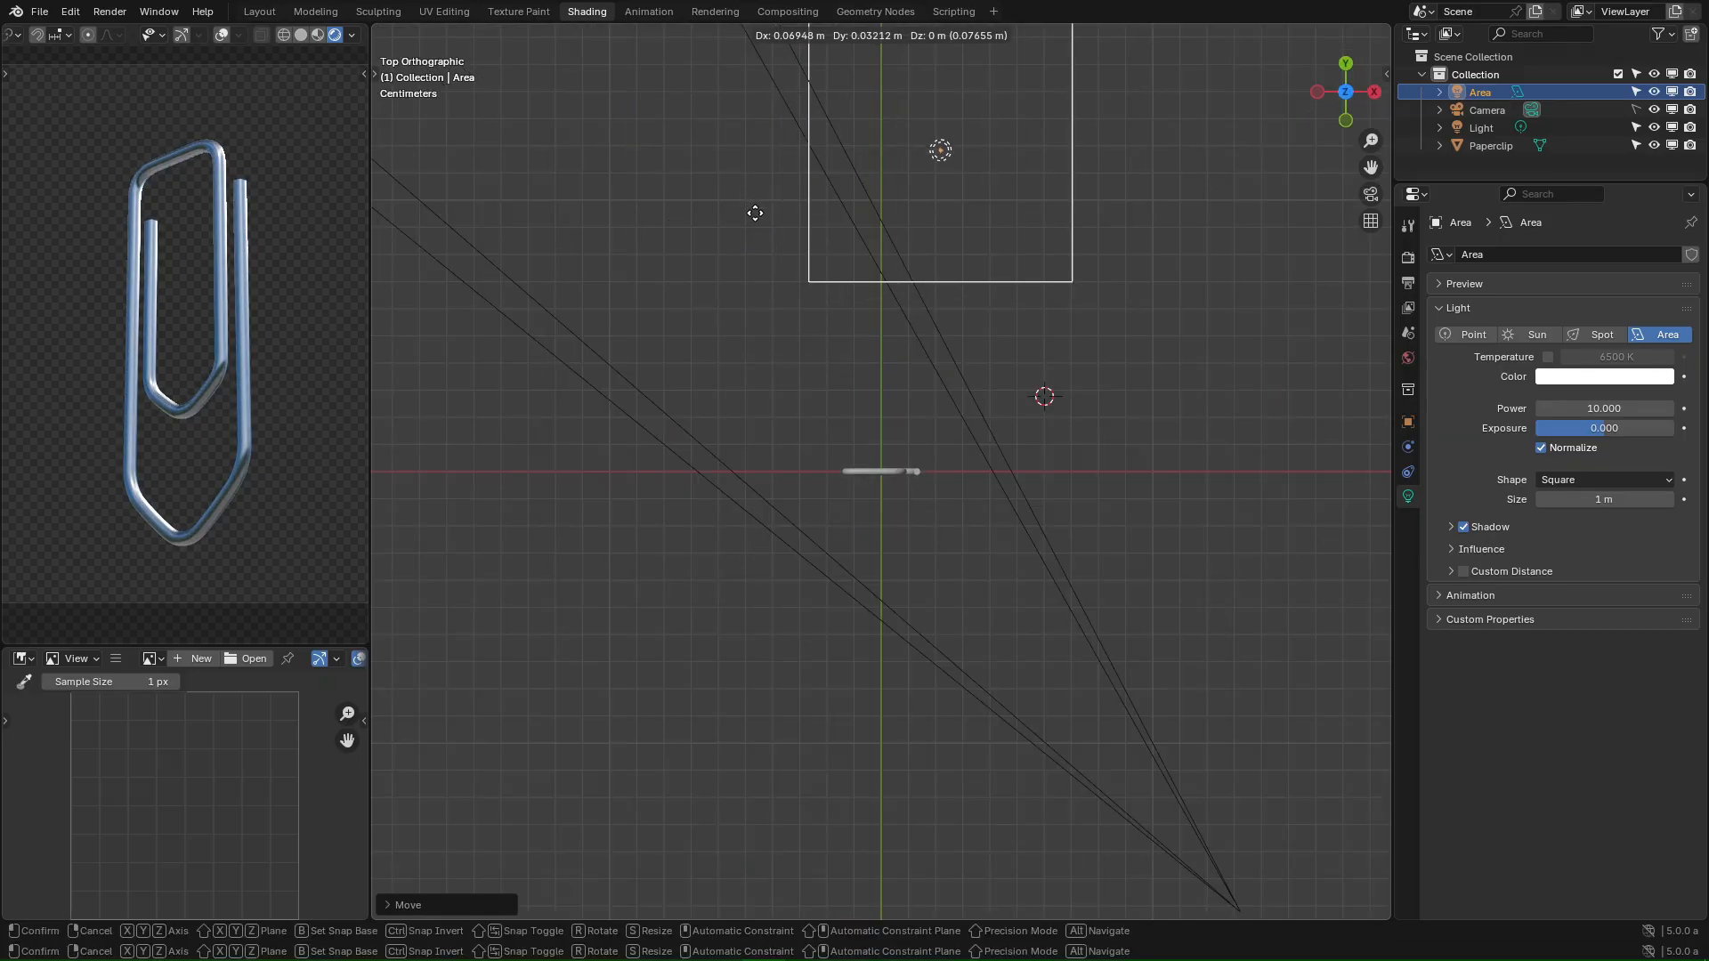
pyautogui.click(515, 213)
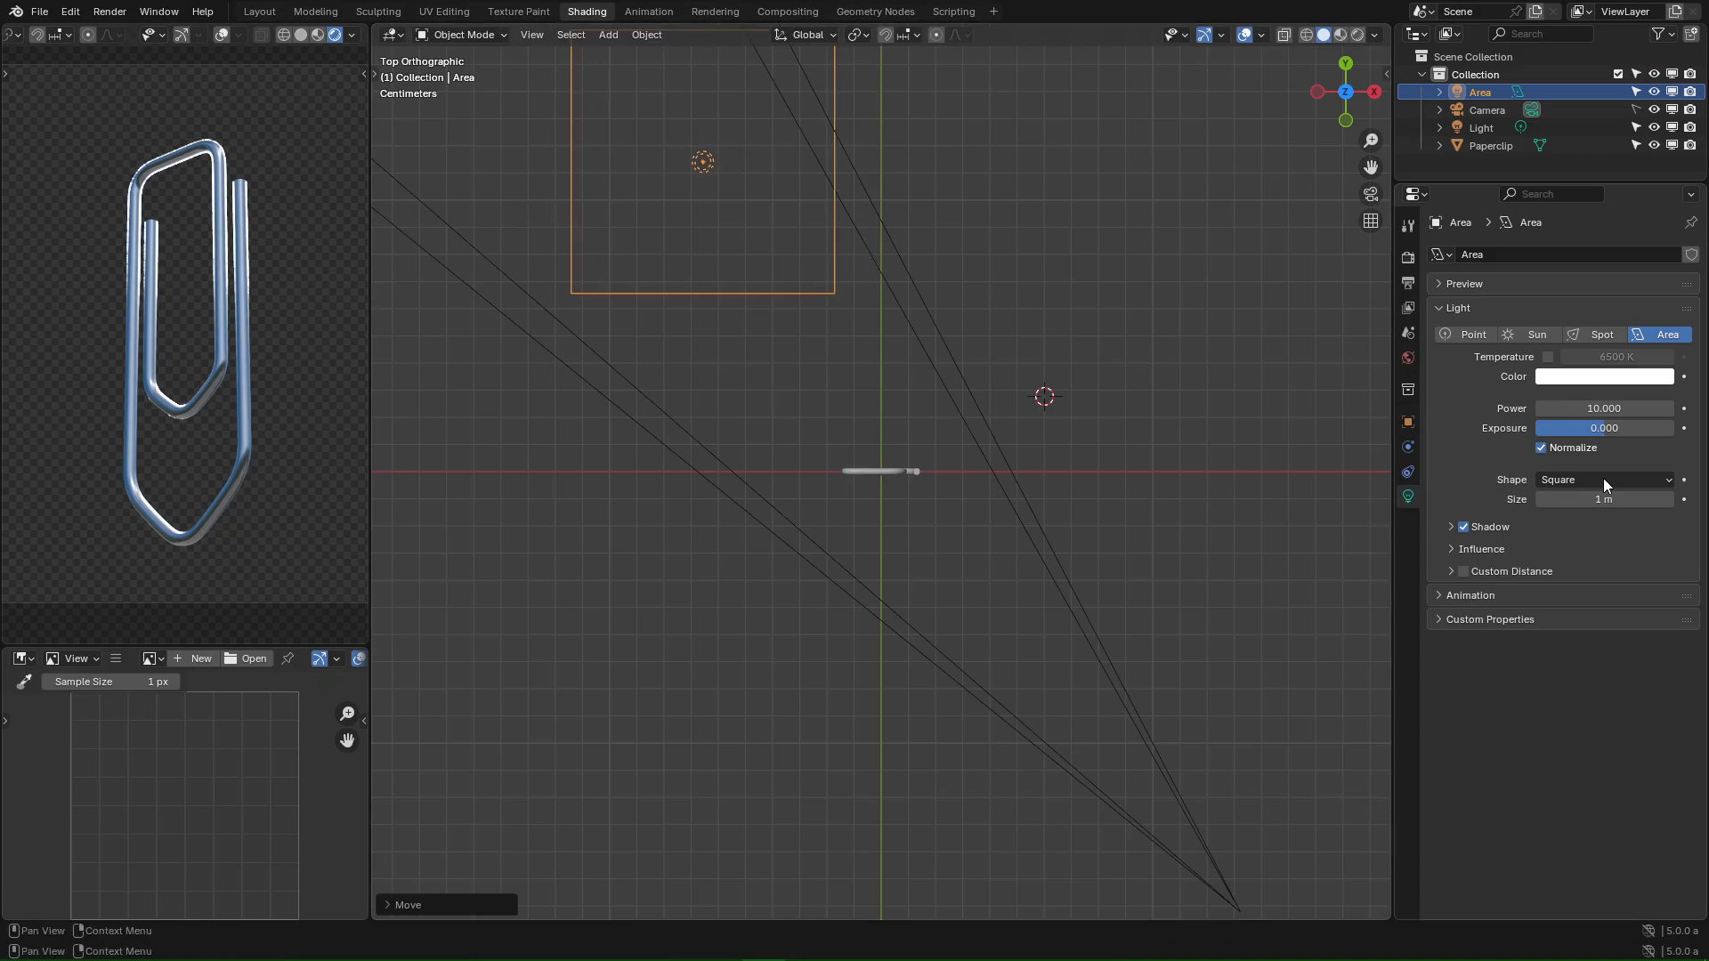
# - Set the Area light to size 1.38 m, power 6.7 and pale yellow-green colour #D2FFCB
pyautogui.moveTo(1602, 499); pyautogui.dragTo(1652, 499)
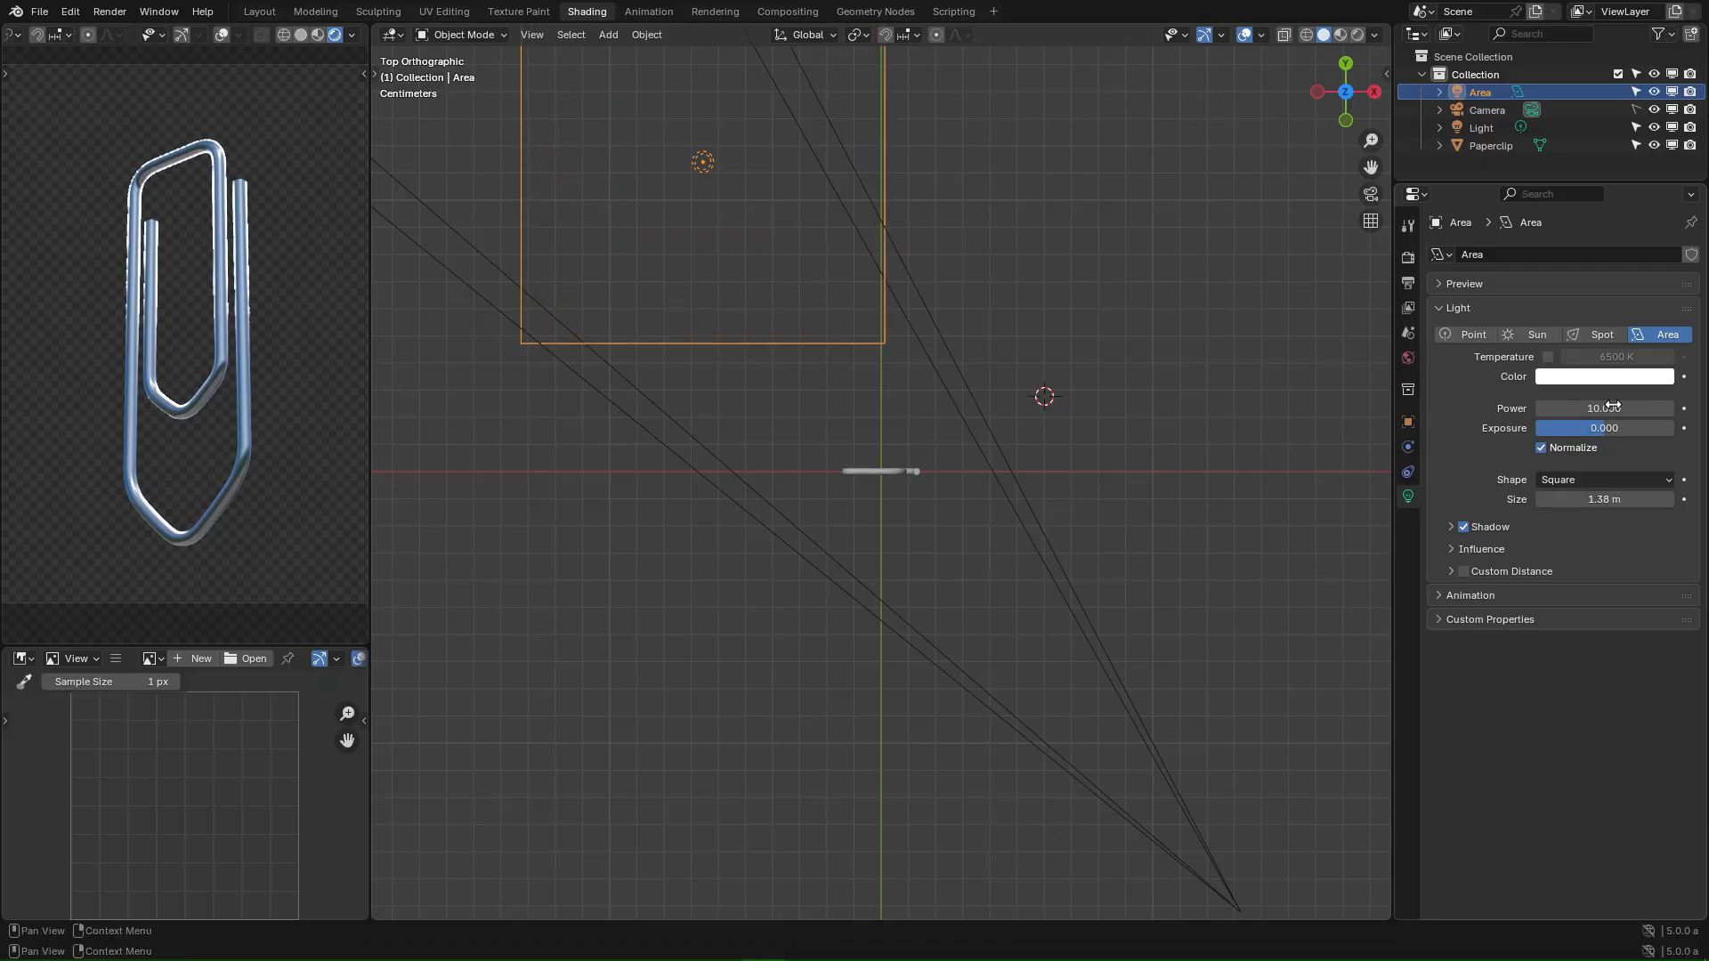
pyautogui.moveTo(1613, 408); pyautogui.dragTo(1601, 411)
pyautogui.click(1589, 378)
pyautogui.moveTo(1588, 232)
pyautogui.mouseDown()
pyautogui.moveTo(1577, 166)
pyautogui.moveTo(1561, 176)
pyautogui.mouseUp()
pyautogui.click(931, 178)
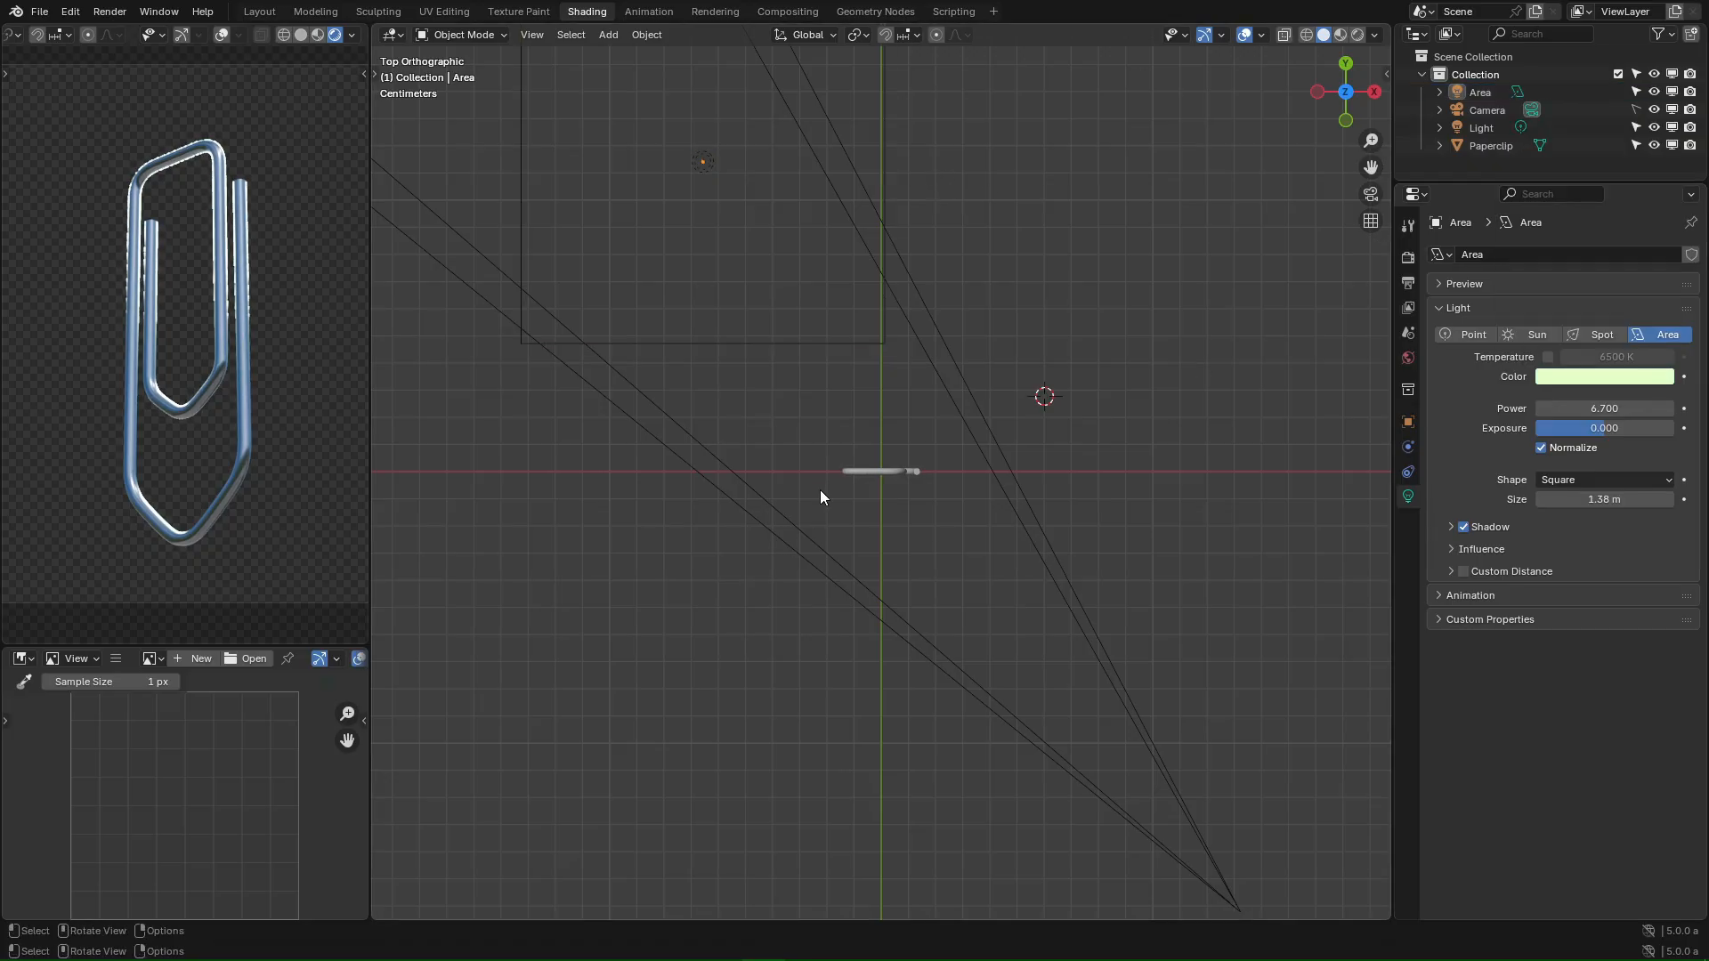
pyautogui.scroll(-4, 819, 489)
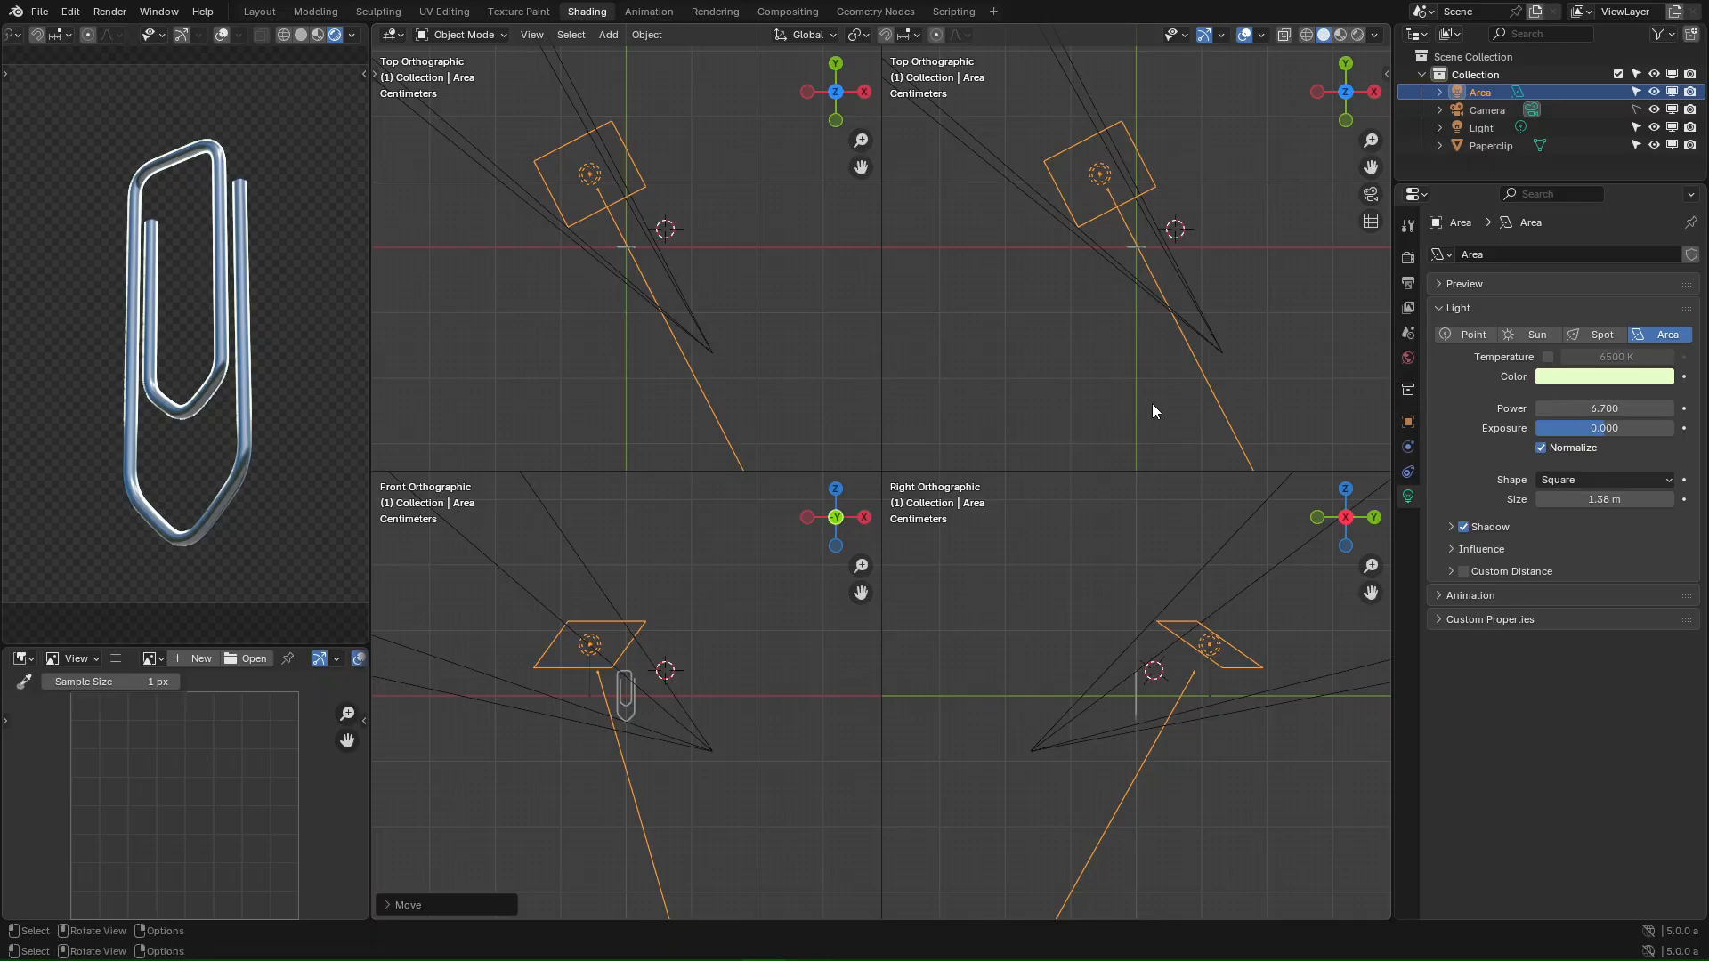
# - Cancel a trial rotation and confirm Area.002's placement beside the paperclip
pyautogui.press('r')
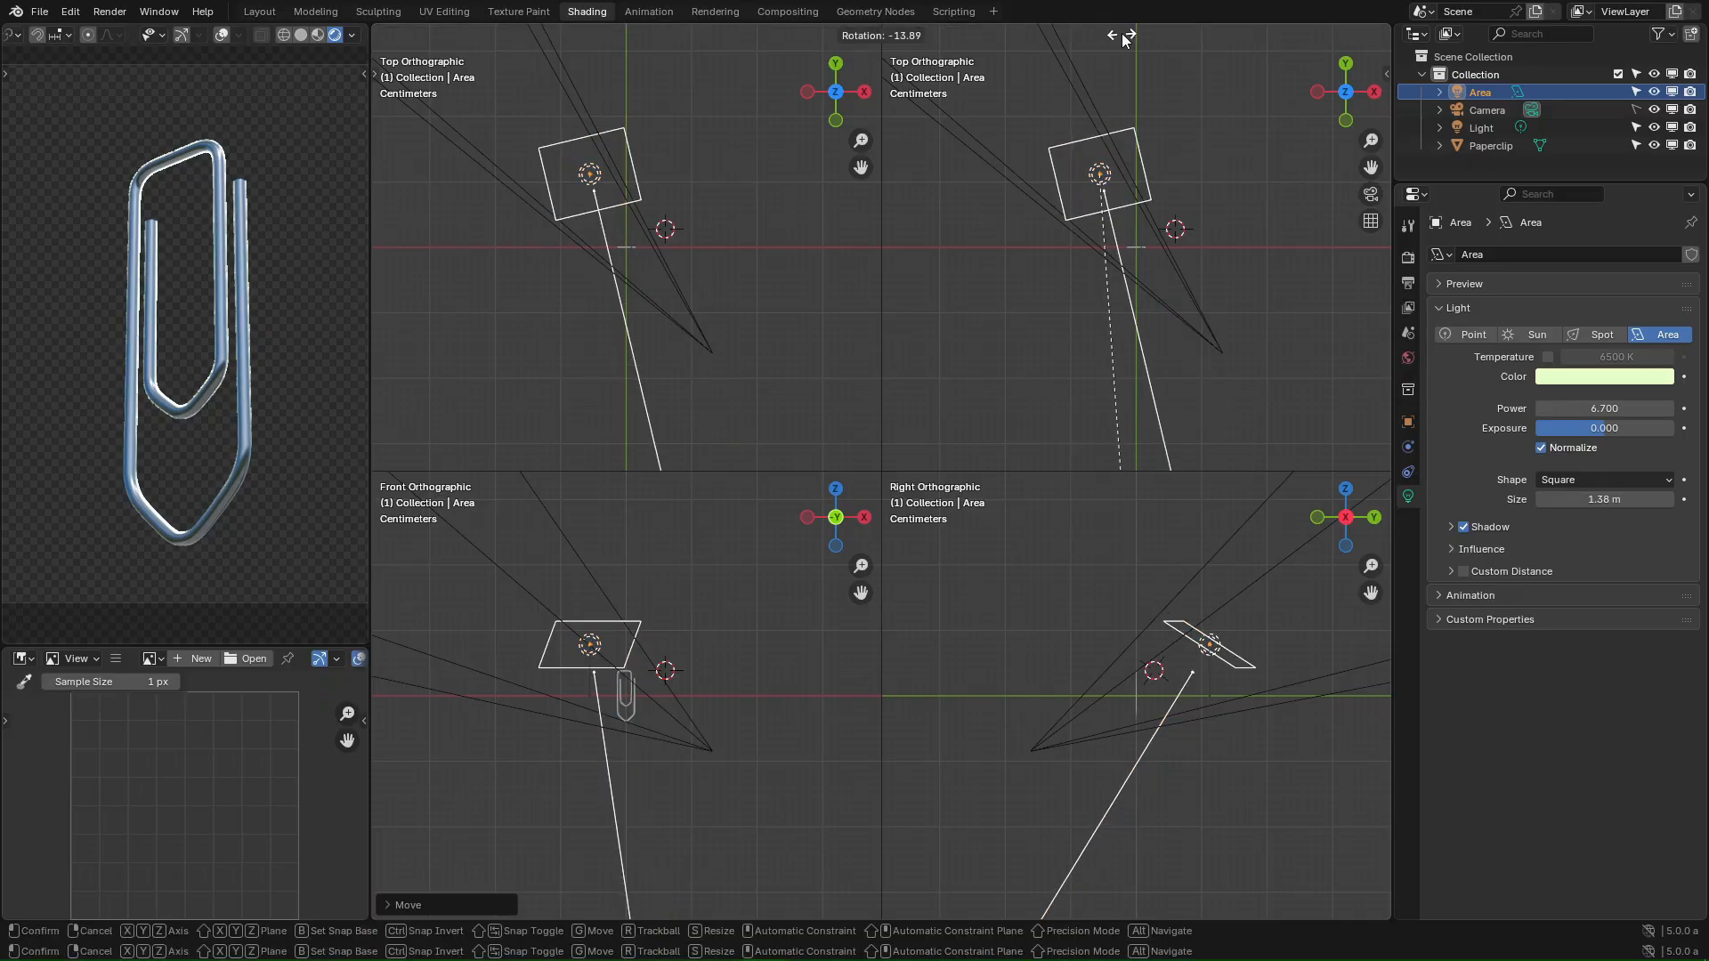
pyautogui.press('Escape')
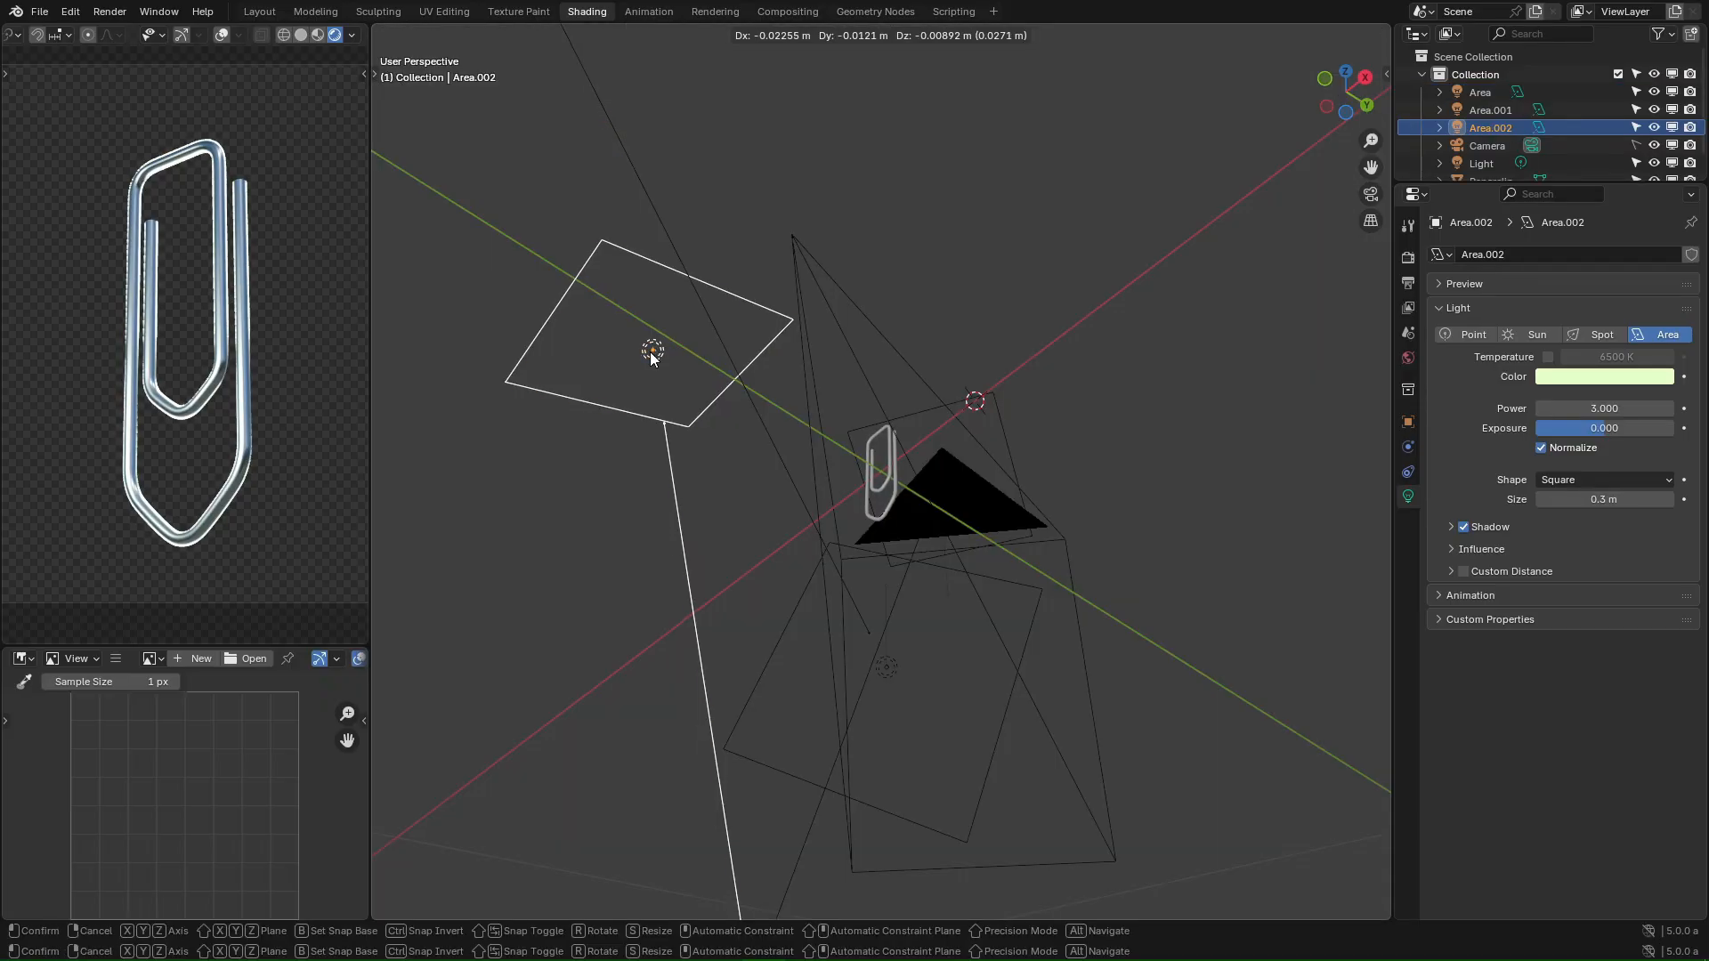
pyautogui.click(650, 351)
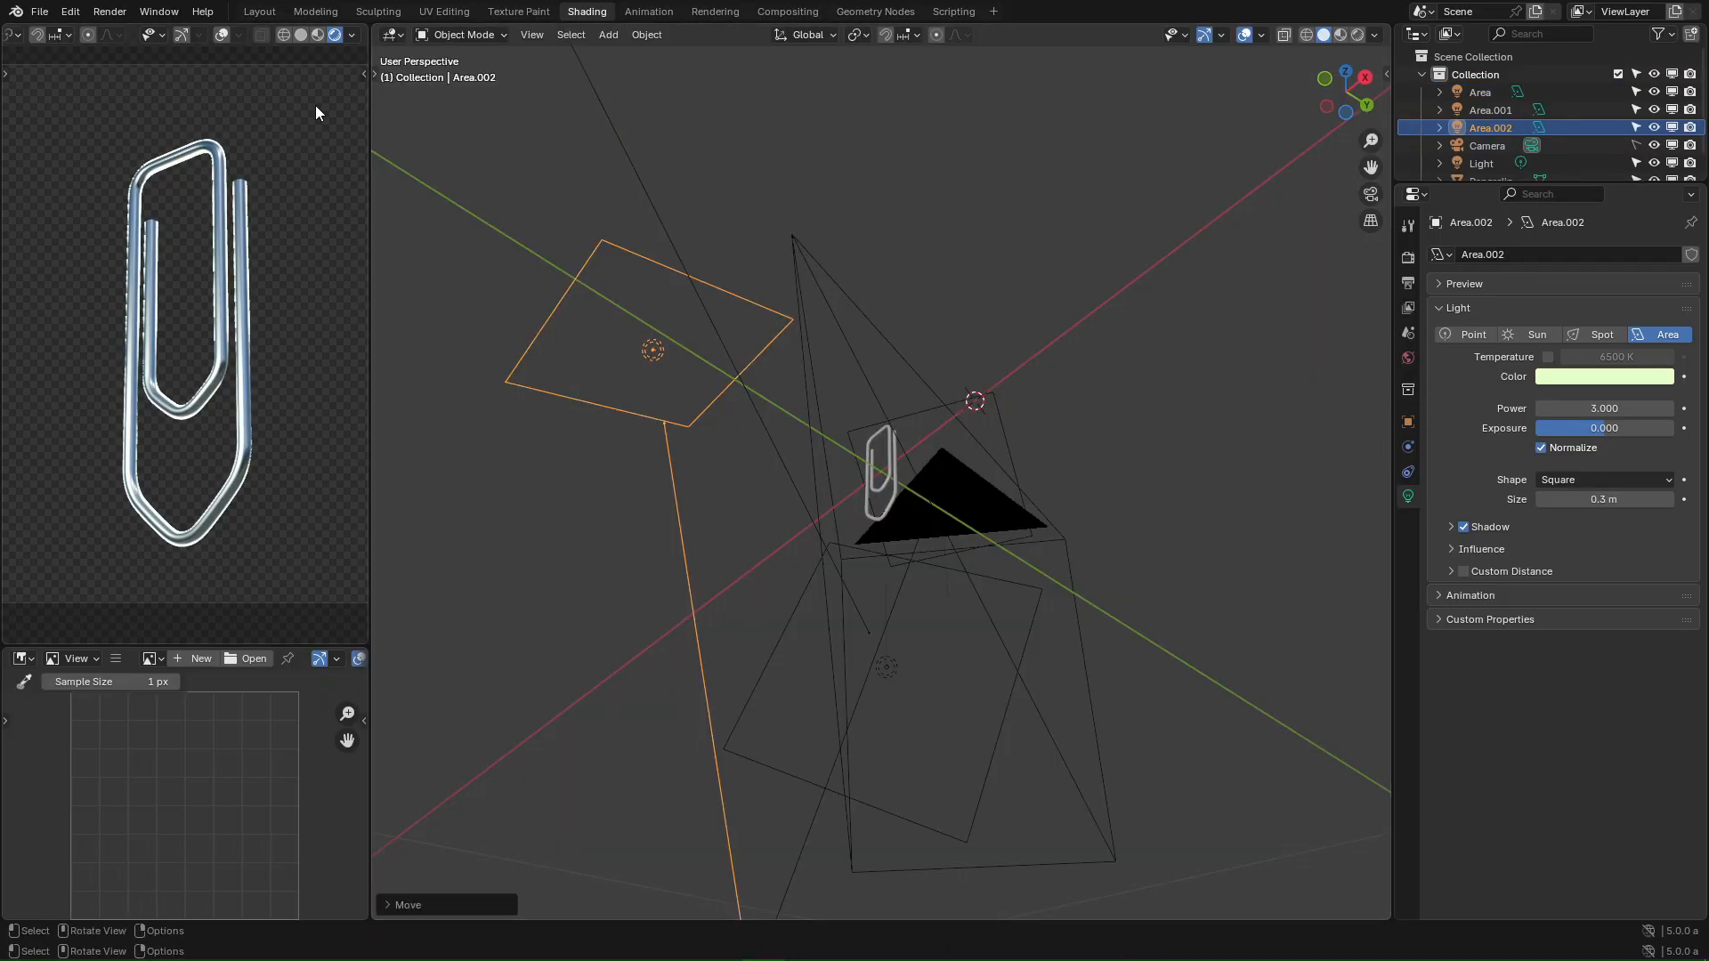
pyautogui.click(397, 36)
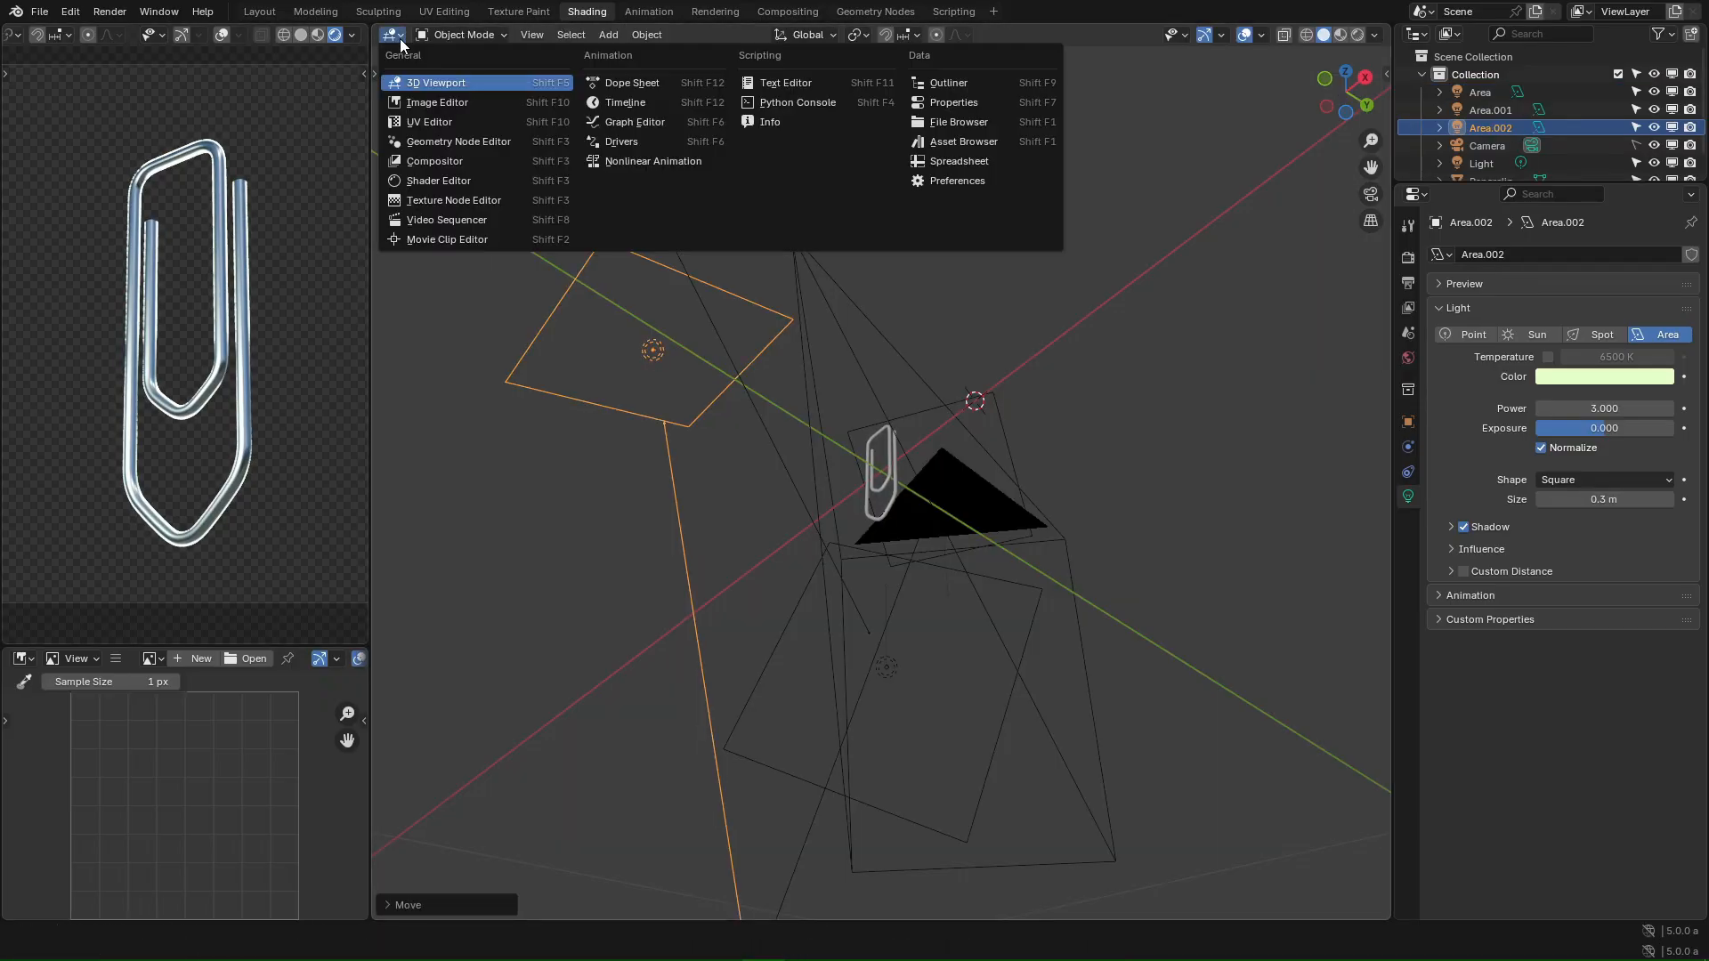
# - Show the paperclip's material in the Shader Editor and delete its old Principled BSDF node
pyautogui.click(446, 180)
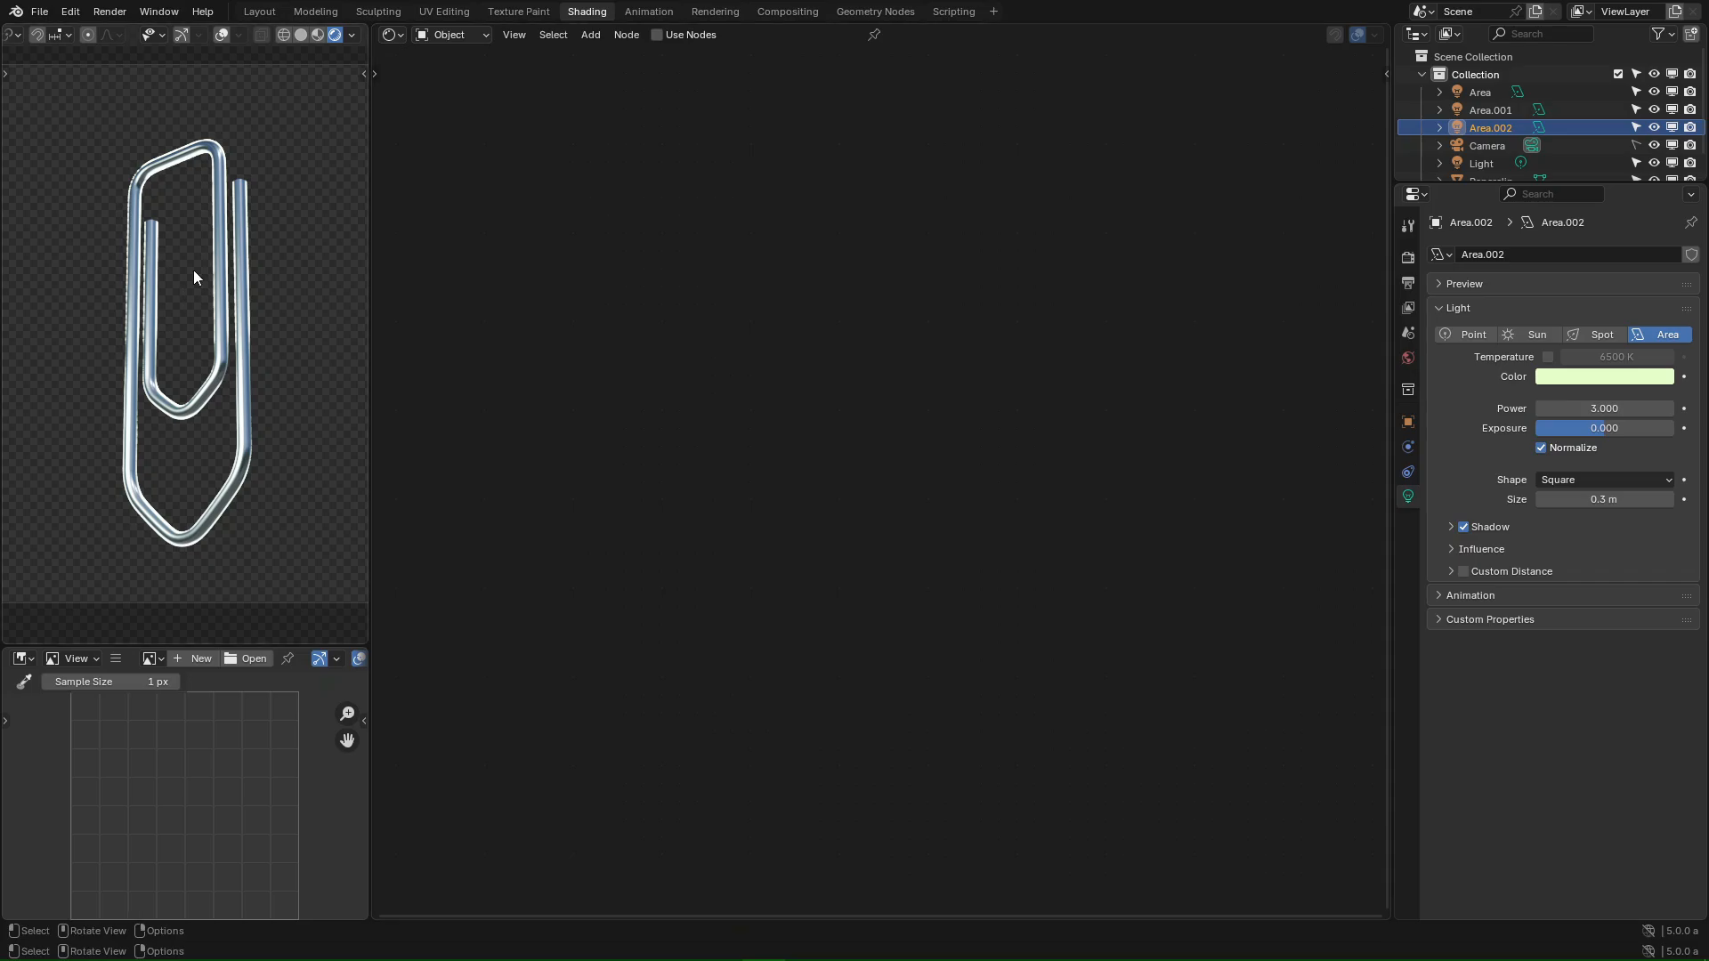
pyautogui.click(205, 161)
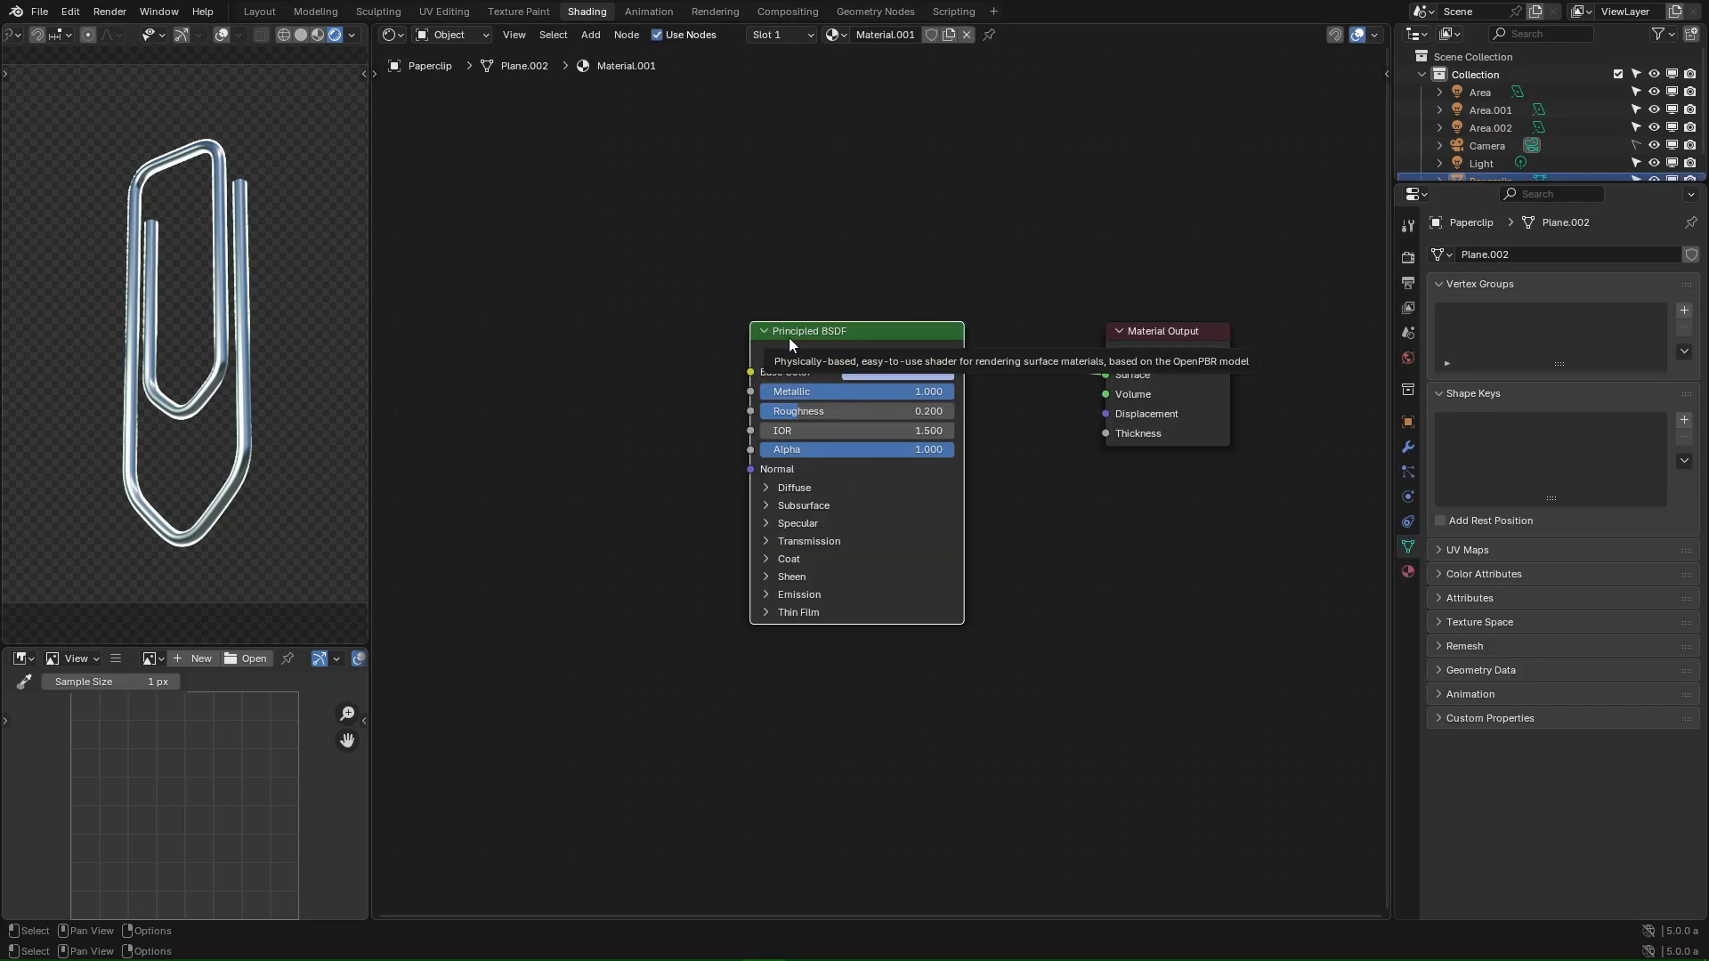
pyautogui.click(829, 327)
pyautogui.press('x')
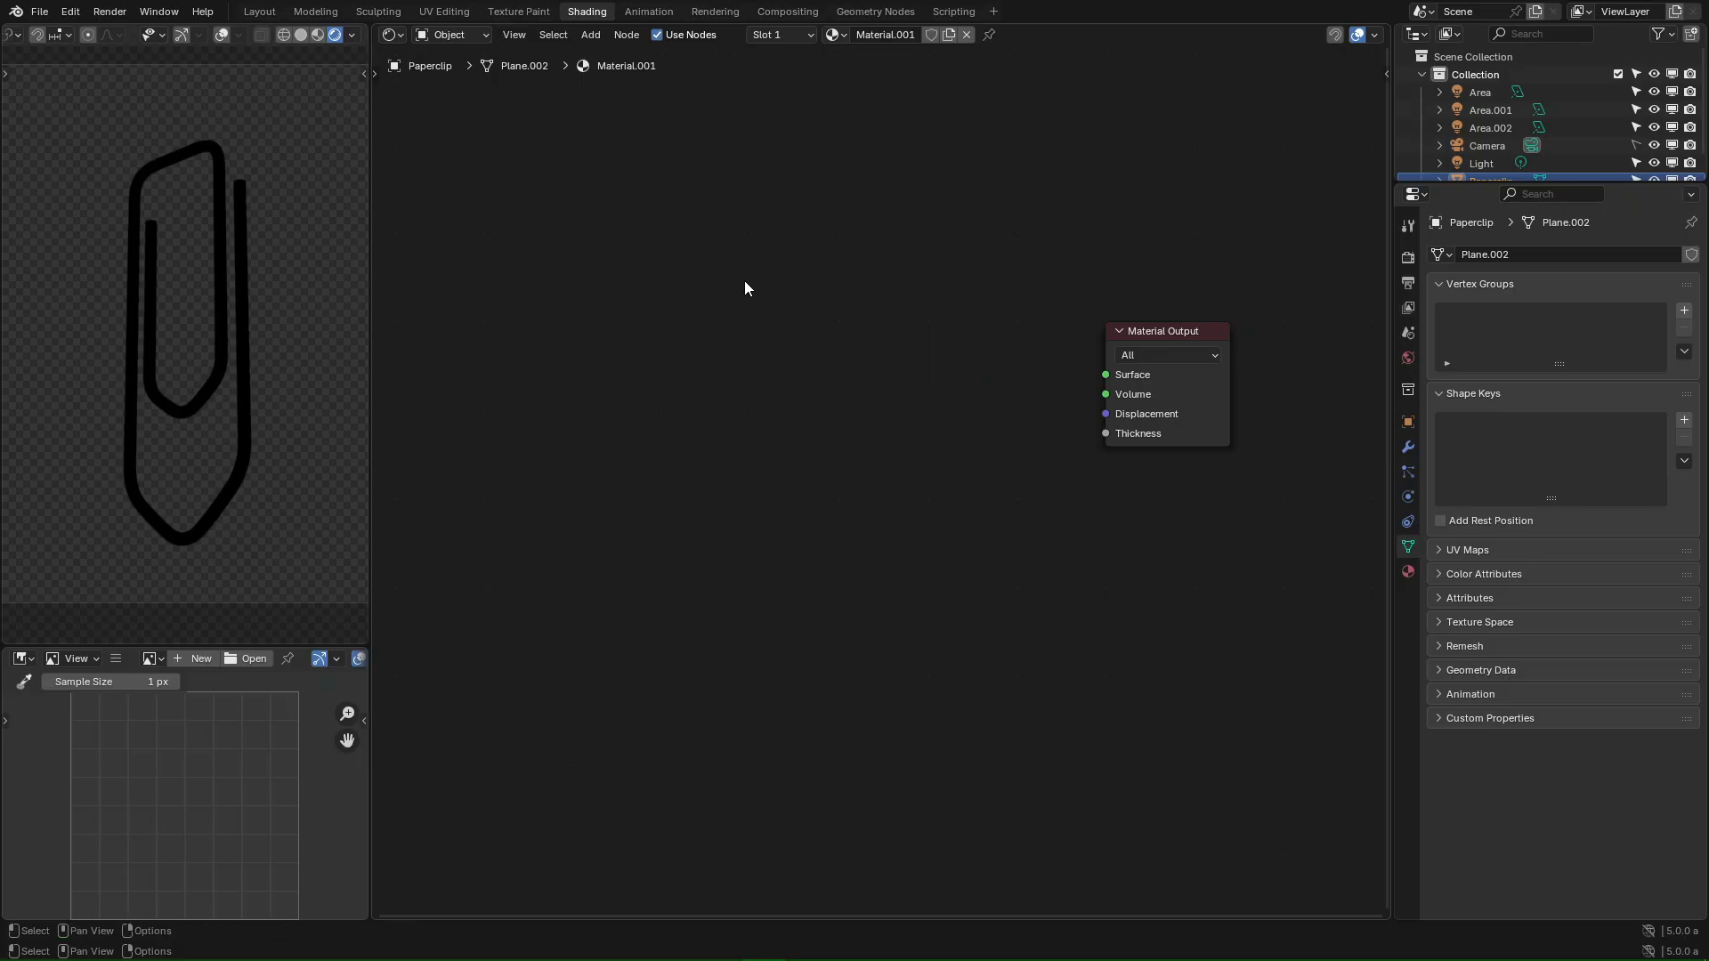
# - Add a new Principled BSDF node and place it left of the Material Output
pyautogui.hotkey('shift', 'a')
pyautogui.moveTo(603, 348)
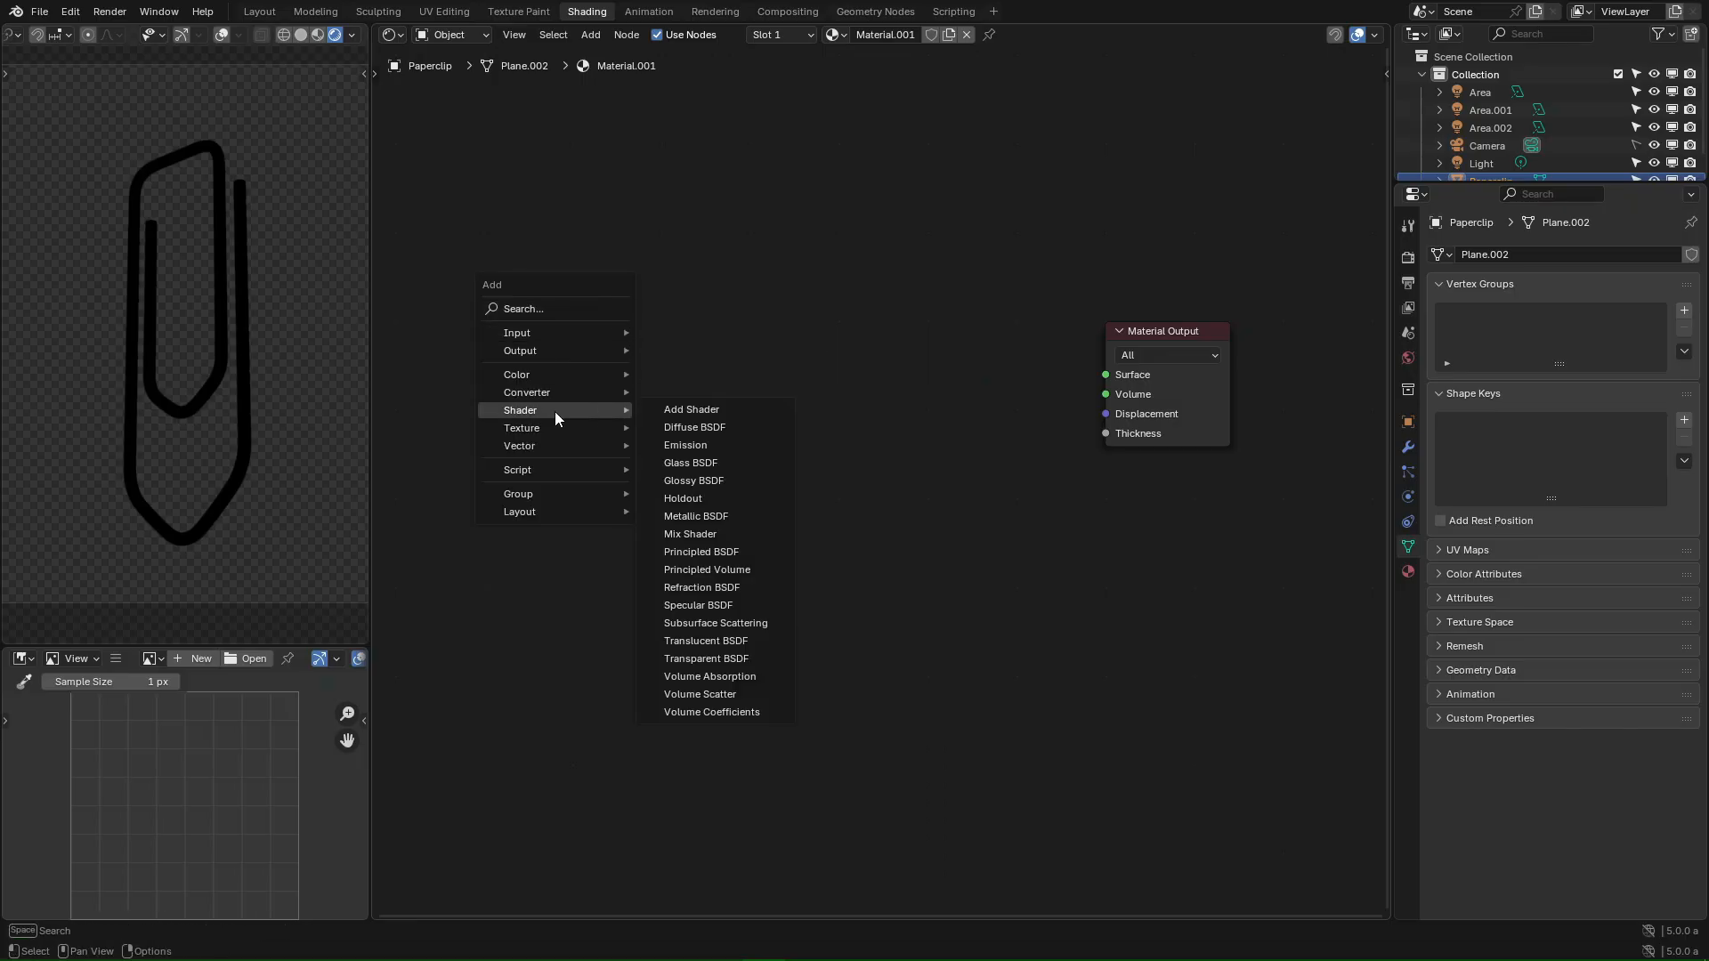
pyautogui.hotkey('shift', 'a')
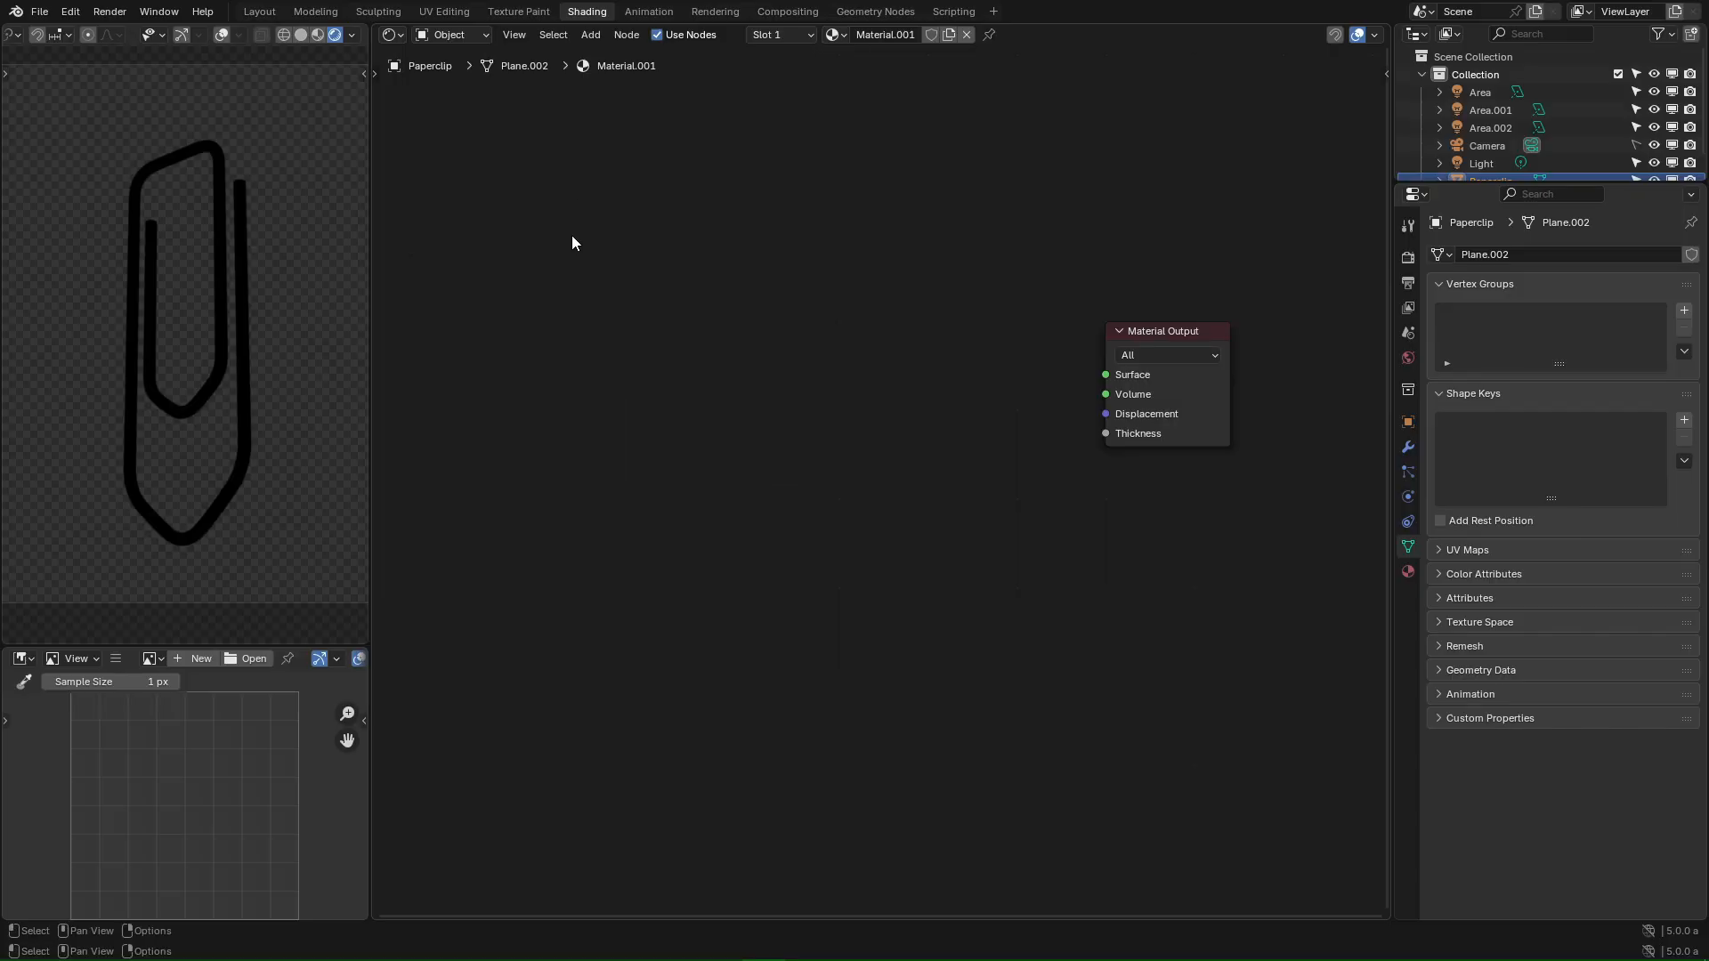
pyautogui.hotkey('shift', 'a')
pyautogui.hotkey('shift', 'a')
pyautogui.click(591, 34)
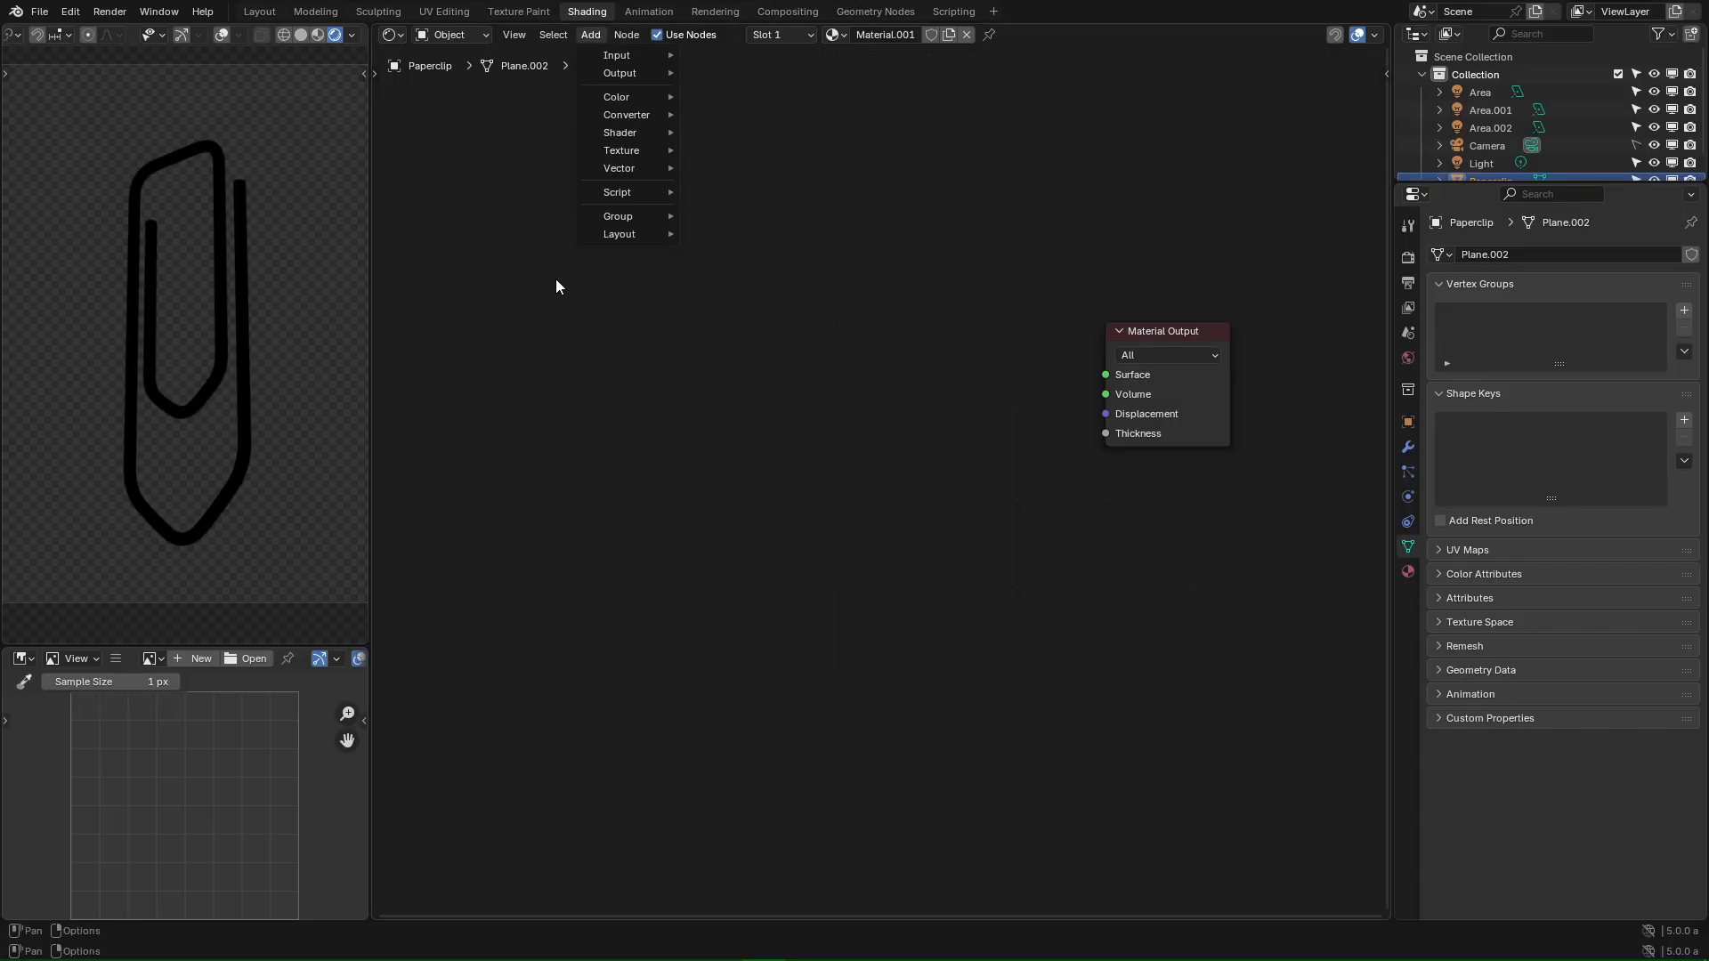
pyautogui.hotkey('shift', 'a')
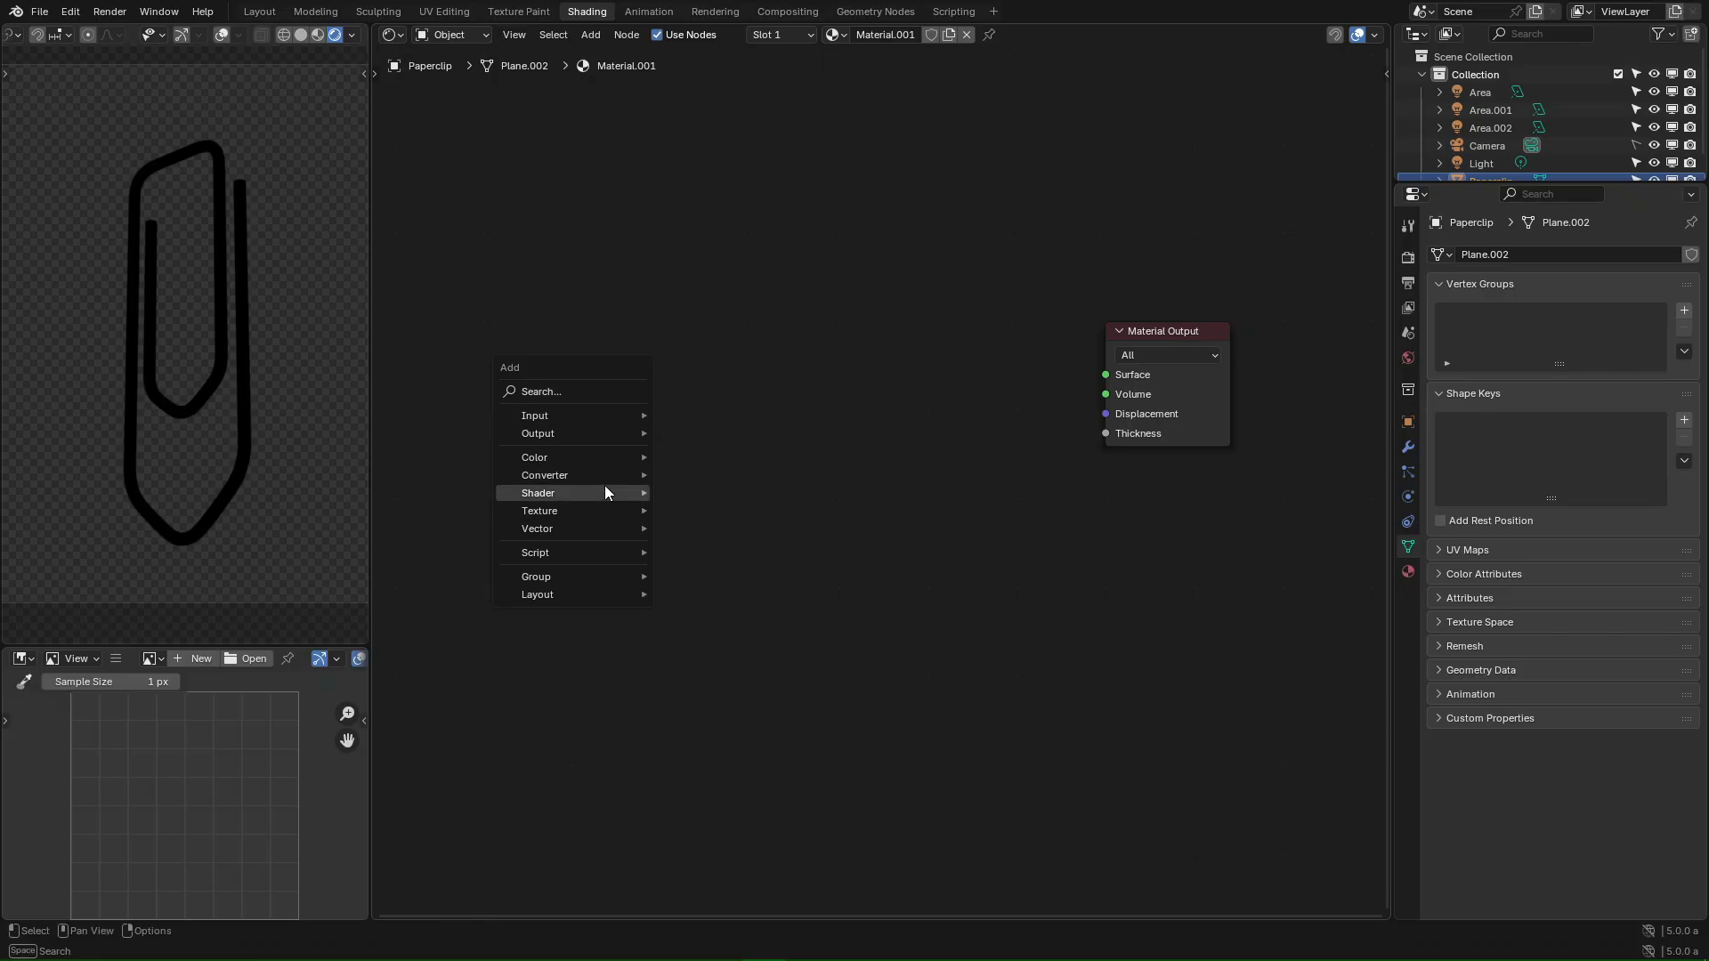
pyautogui.click(579, 493)
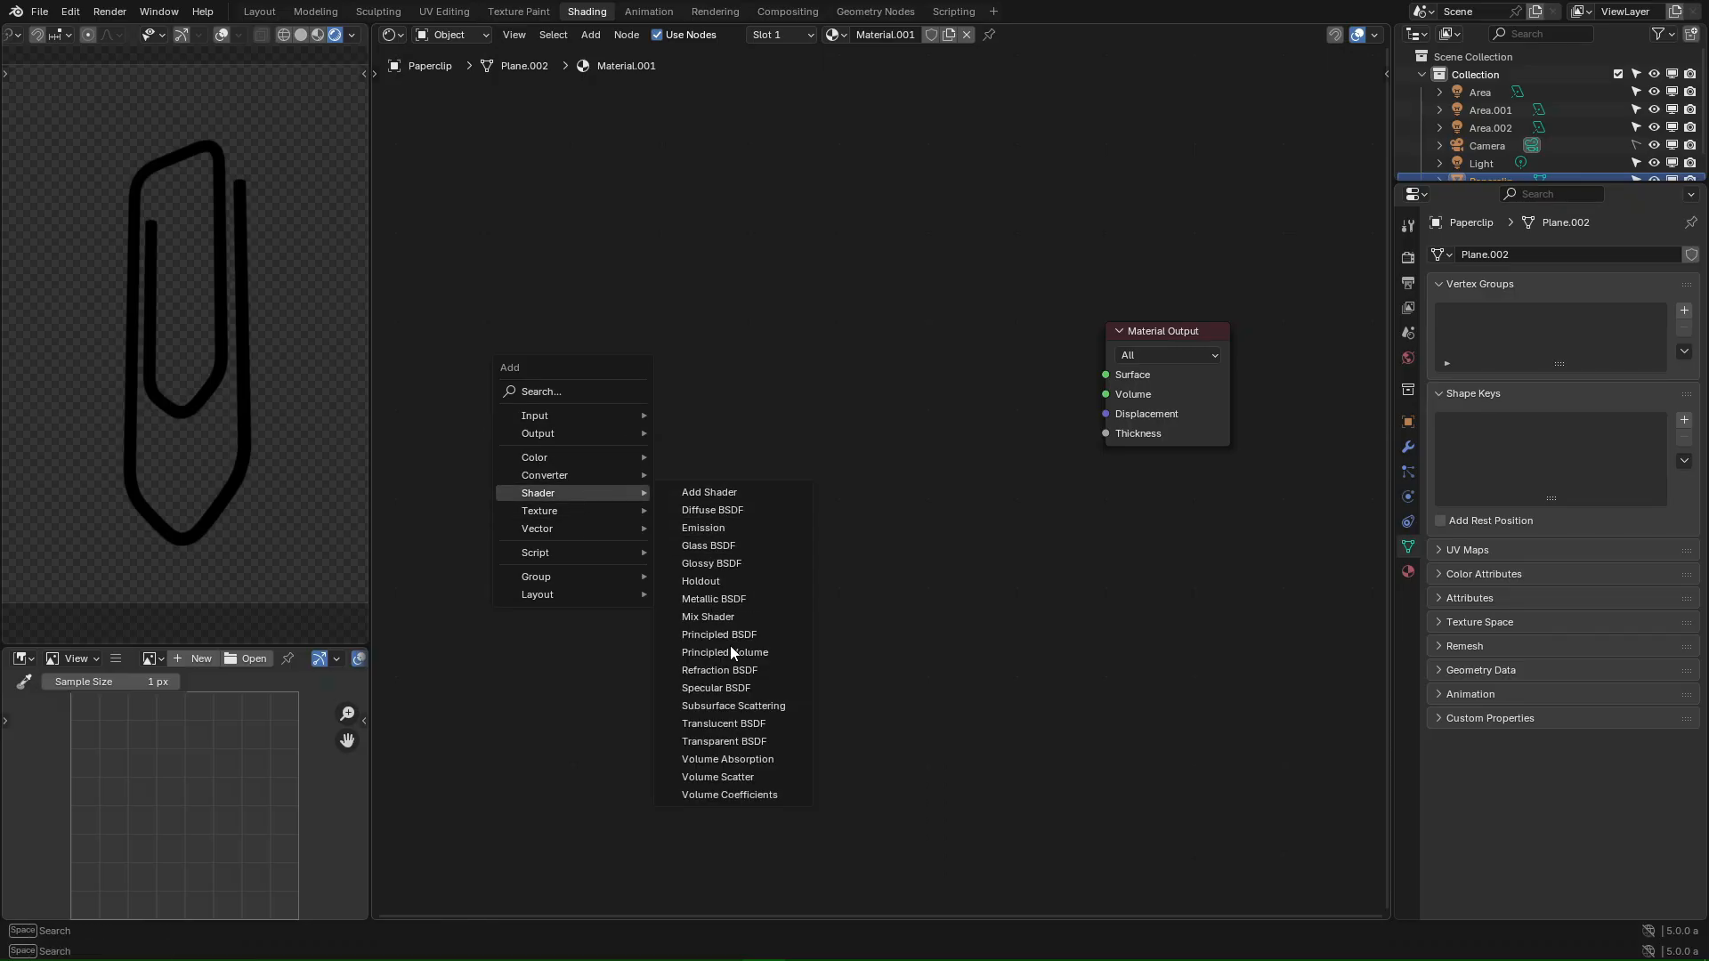
pyautogui.click(752, 635)
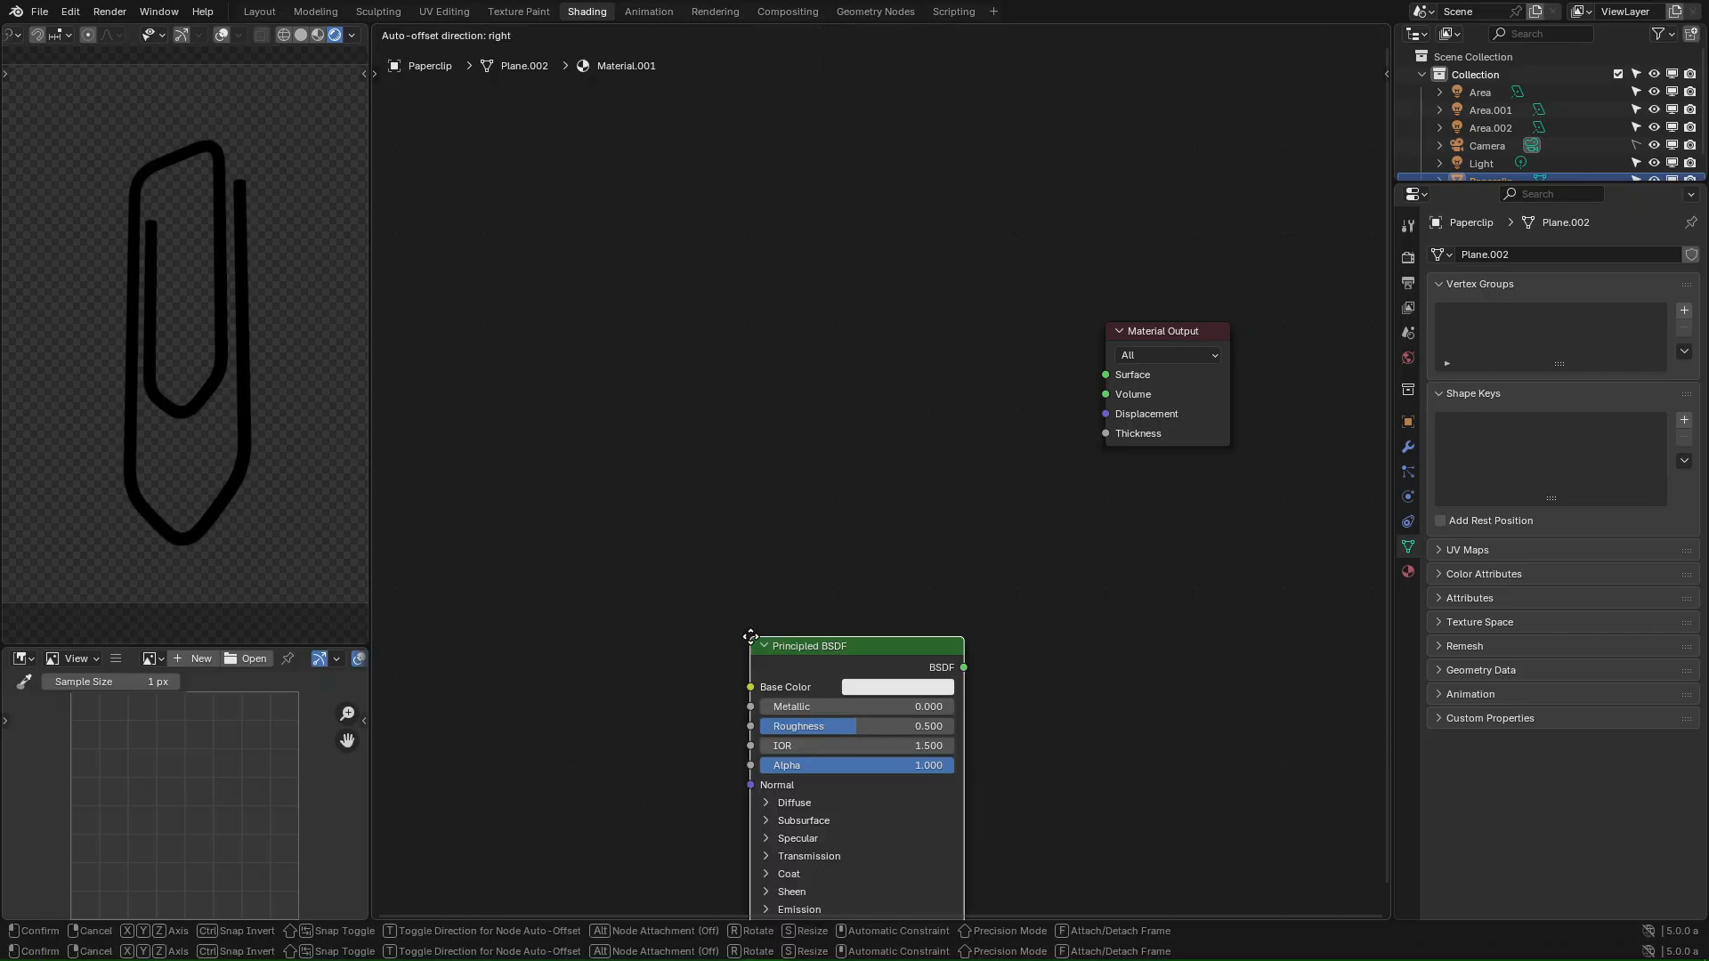
pyautogui.click(877, 406)
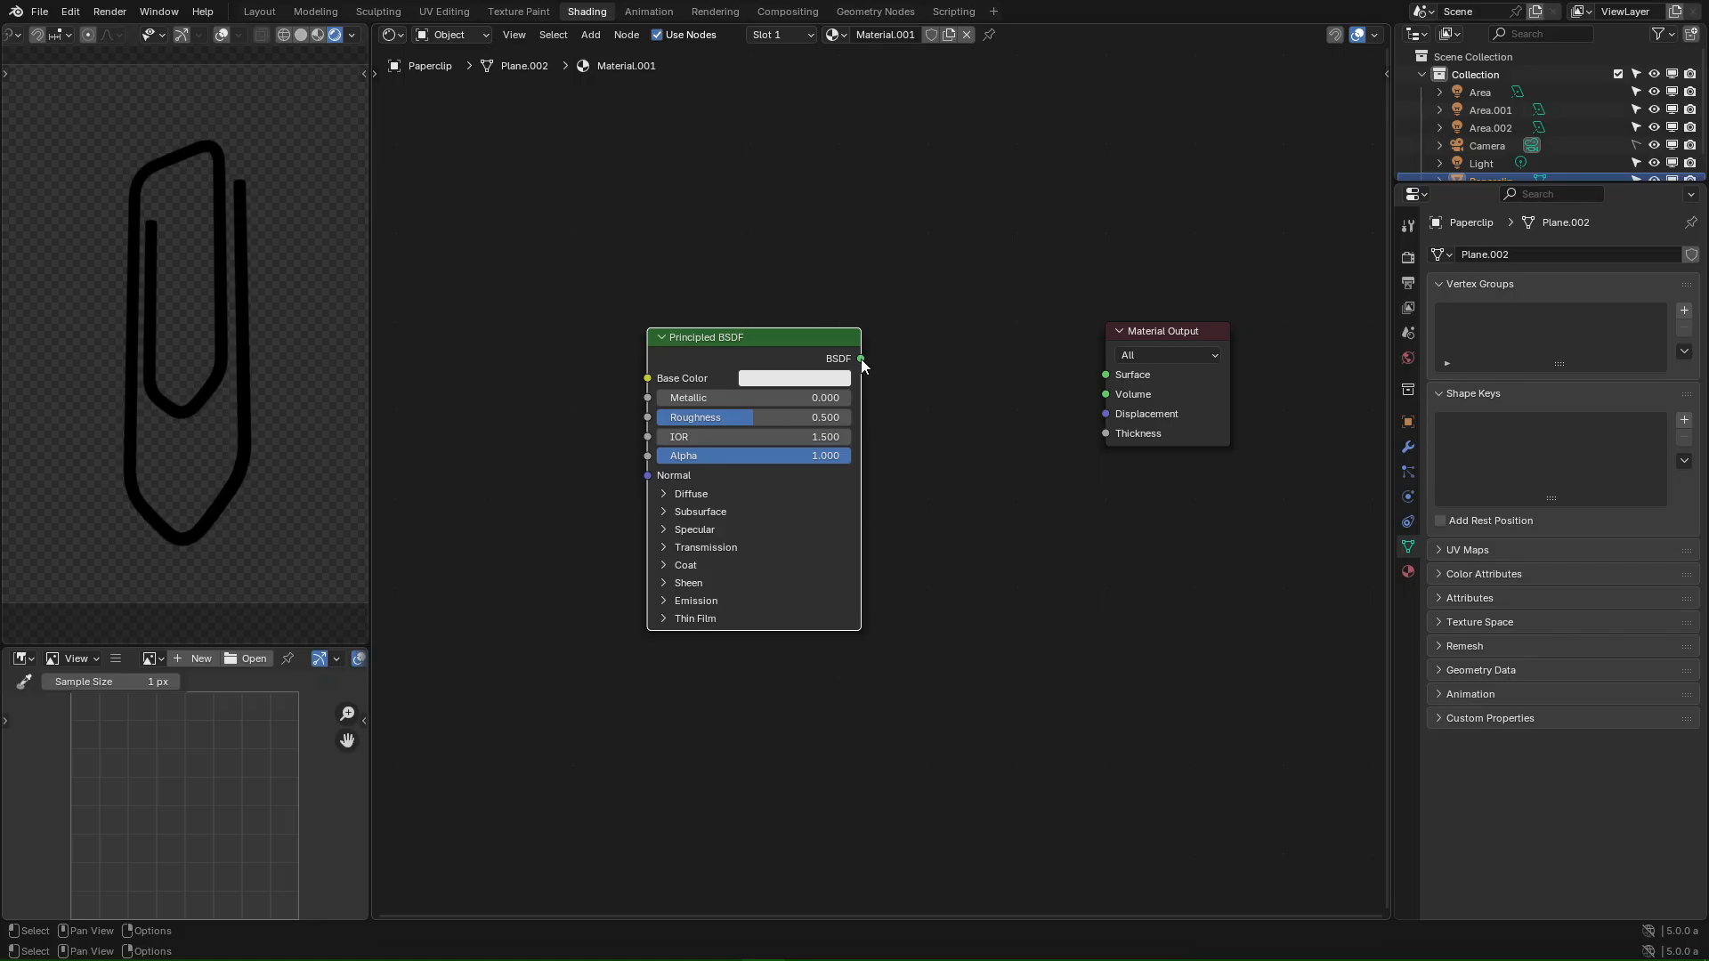
# - Link the BSDF output to the Material Output's Surface input
pyautogui.moveTo(861, 358); pyautogui.dragTo(968, 352)
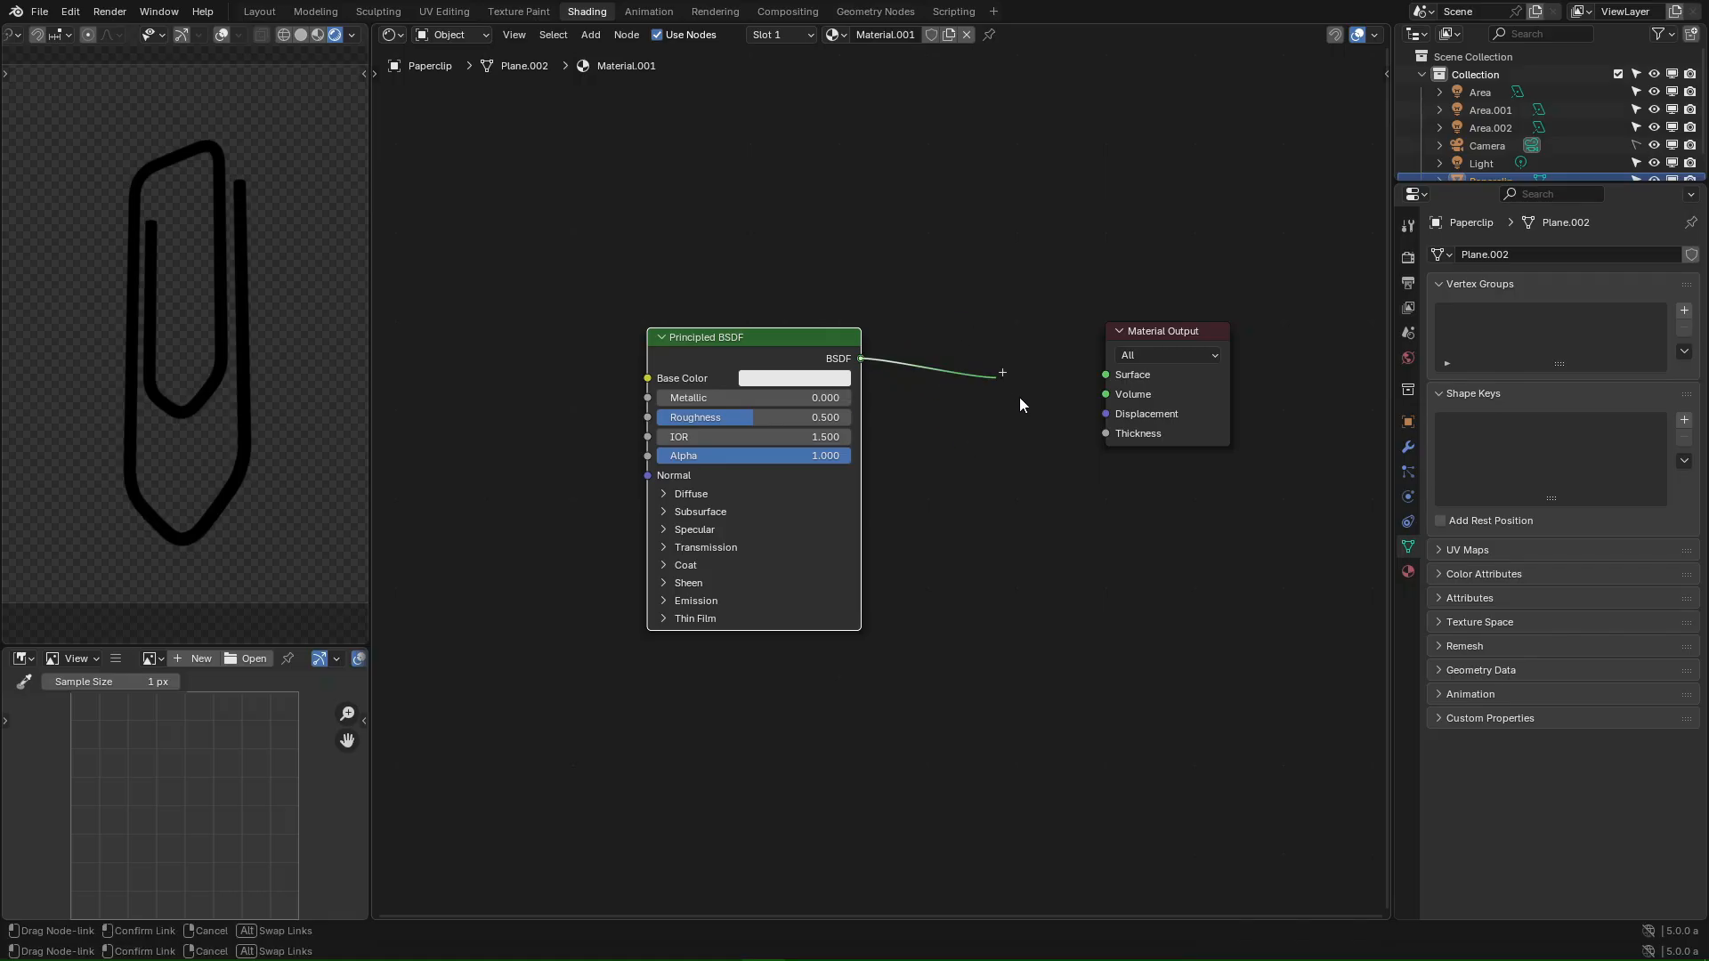
pyautogui.moveTo(1020, 405); pyautogui.dragTo(1105, 374)
pyautogui.moveTo(838, 329); pyautogui.dragTo(875, 315)
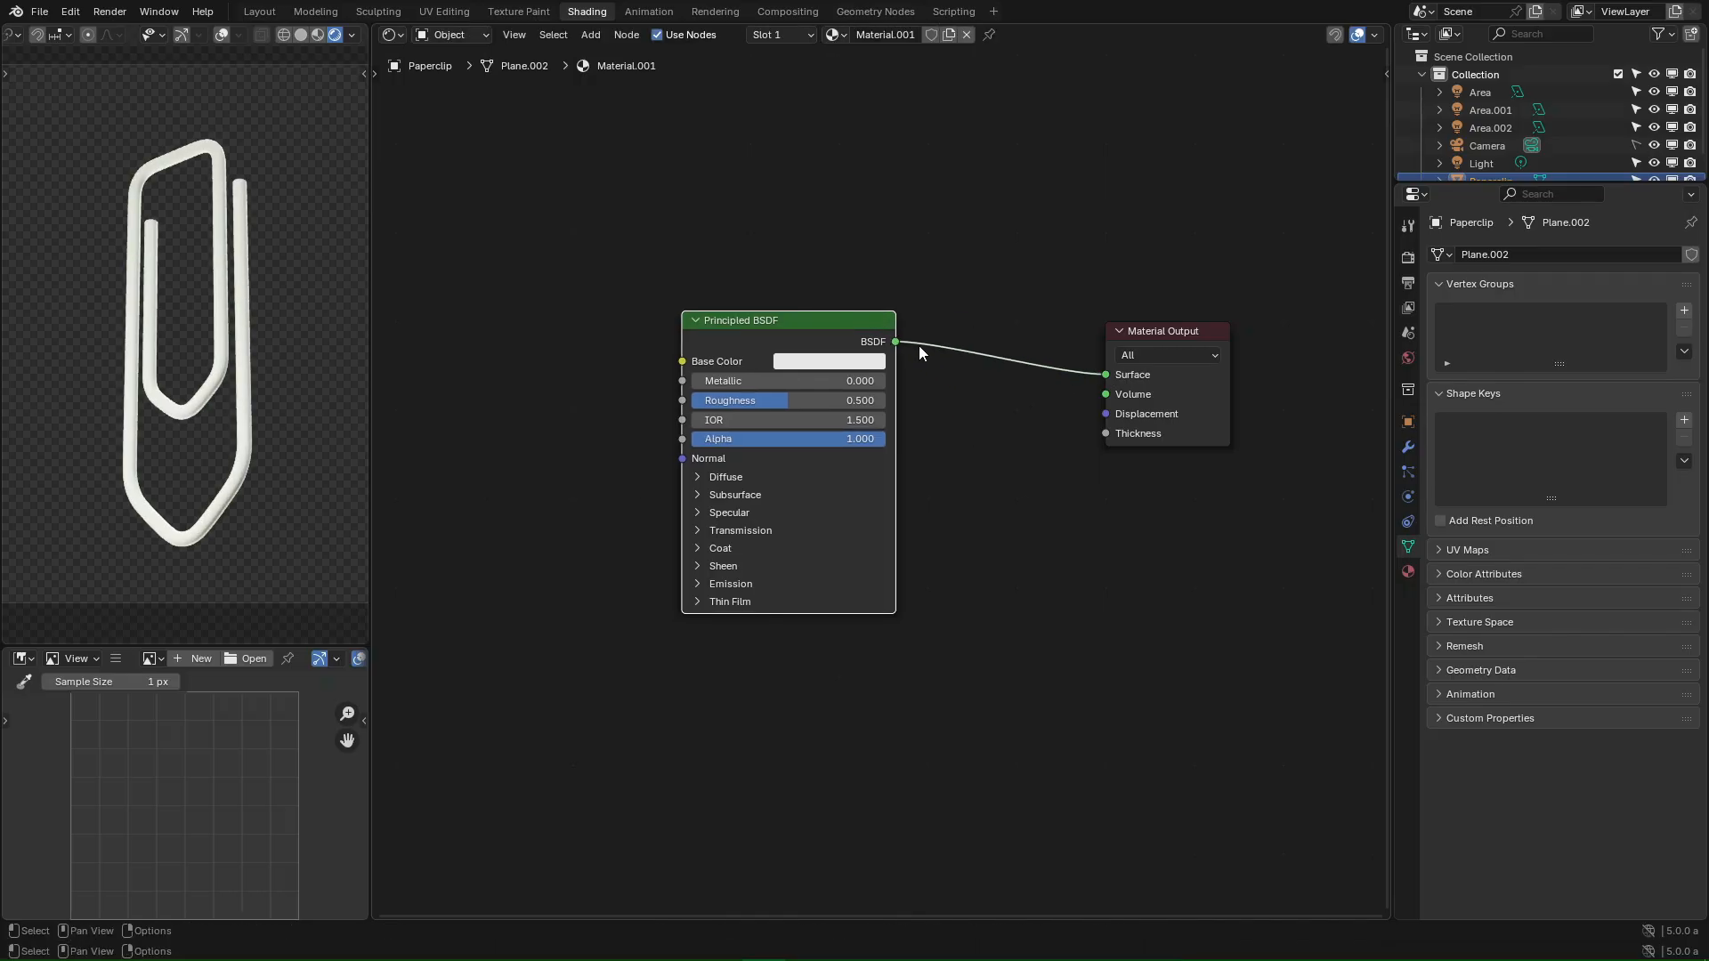
pyautogui.scroll(5, 918, 346)
# - Set the Principled BSDF base colour to a pale blue-grey
pyautogui.scroll(-1, 824, 303)
pyautogui.moveTo(727, 300); pyautogui.dragTo(708, 342, button='middle')
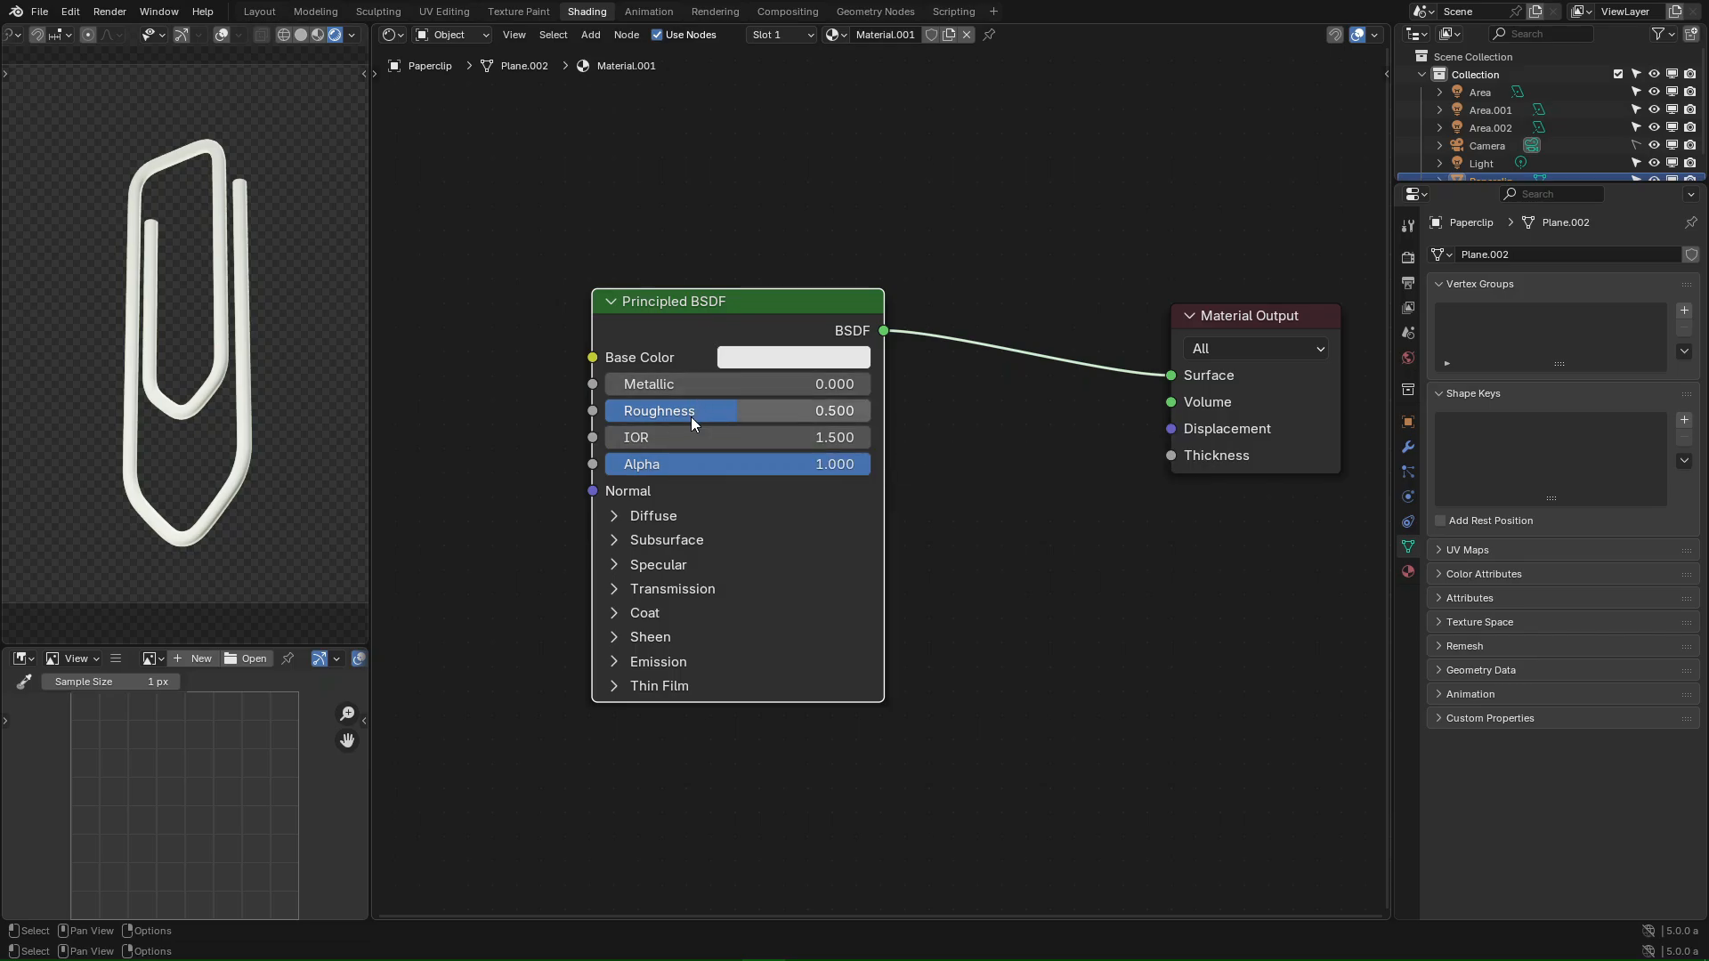
pyautogui.click(754, 355)
pyautogui.moveTo(828, 468); pyautogui.dragTo(830, 463)
pyautogui.moveTo(932, 414)
pyautogui.mouseDown()
pyautogui.moveTo(933, 459)
pyautogui.moveTo(934, 436)
pyautogui.mouseUp()
# - Set Metallic to 1 and lower Roughness to about 0.114 for a sharp metallic shine
pyautogui.moveTo(664, 413)
pyautogui.mouseDown()
pyautogui.moveTo(596, 413)
pyautogui.moveTo(675, 389)
pyautogui.moveTo(935, 390)
pyautogui.moveTo(570, 394)
pyautogui.moveTo(854, 395)
pyautogui.moveTo(689, 397)
pyautogui.mouseUp()
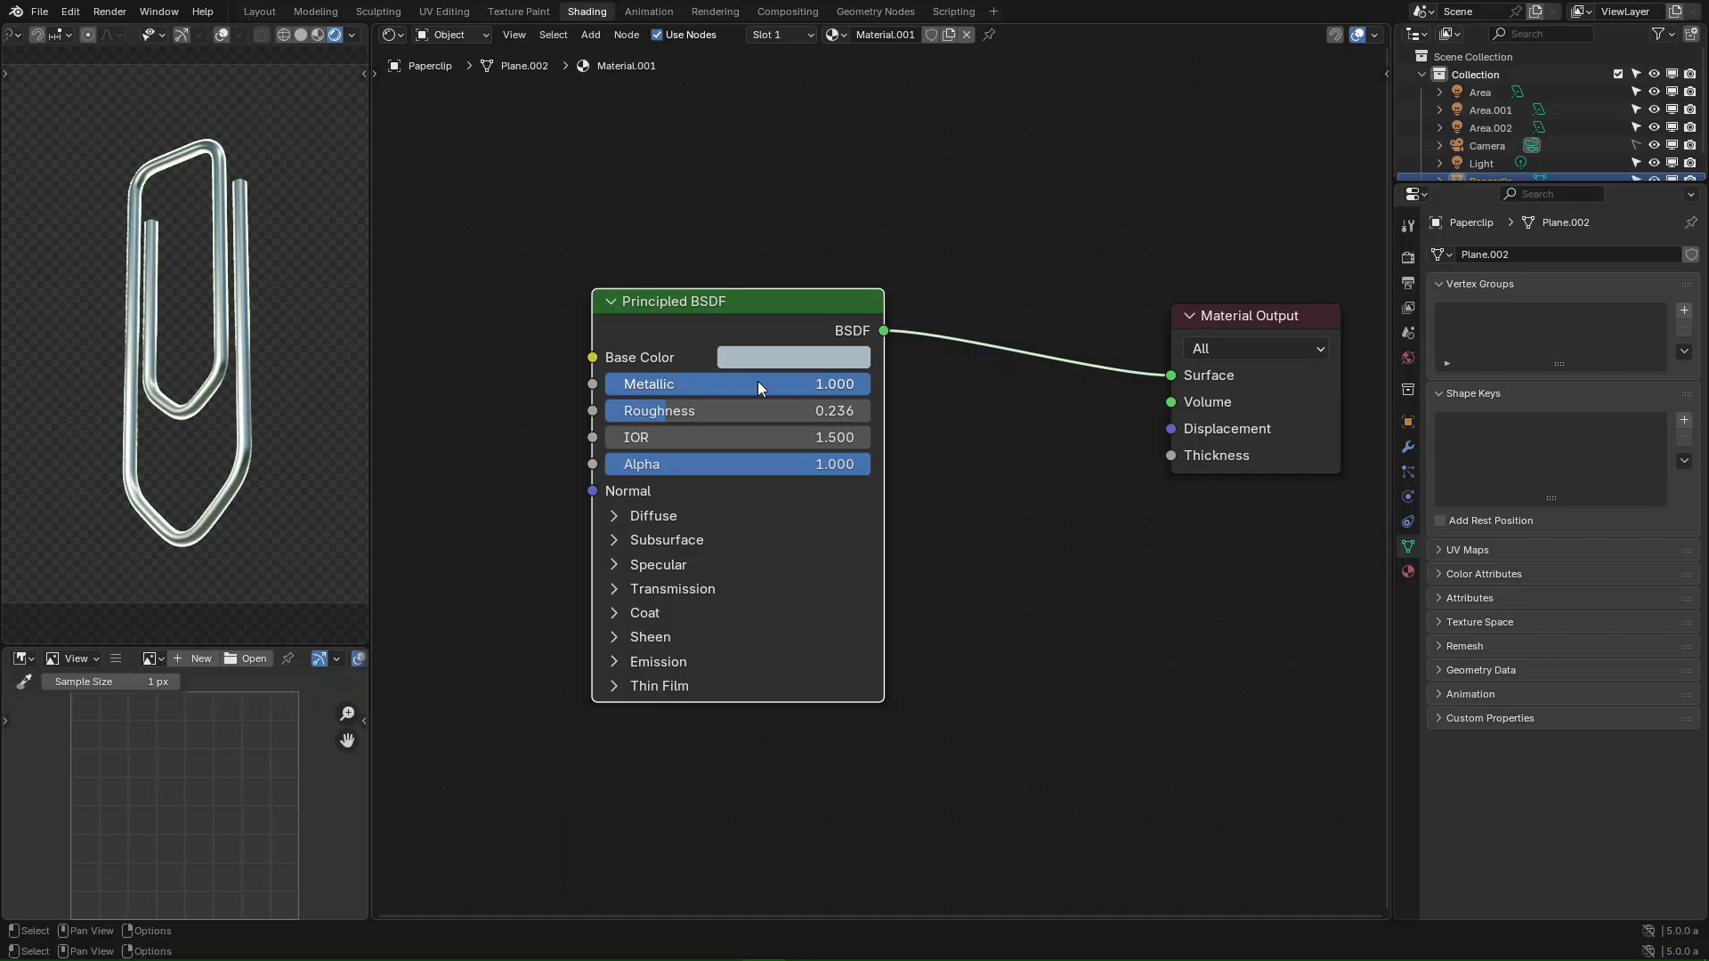
pyautogui.click(807, 383)
pyautogui.write('1')
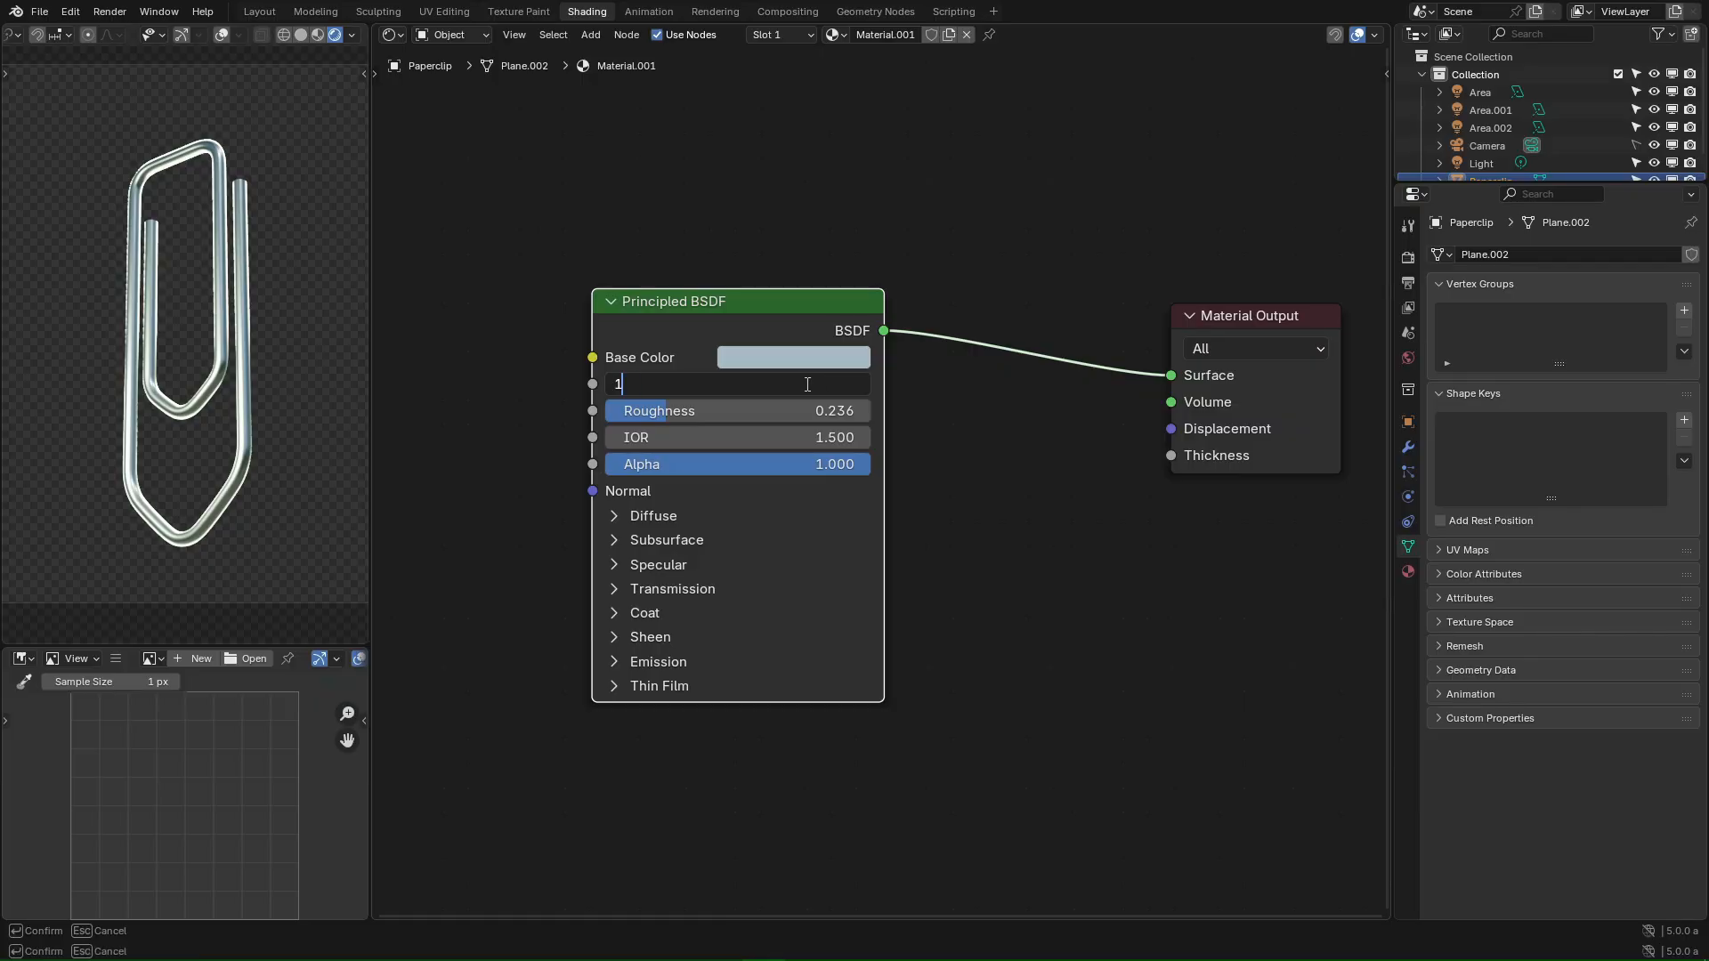
pyautogui.press('Return')
pyautogui.moveTo(658, 414); pyautogui.dragTo(610, 414)
pyautogui.scroll(5, 218, 243)
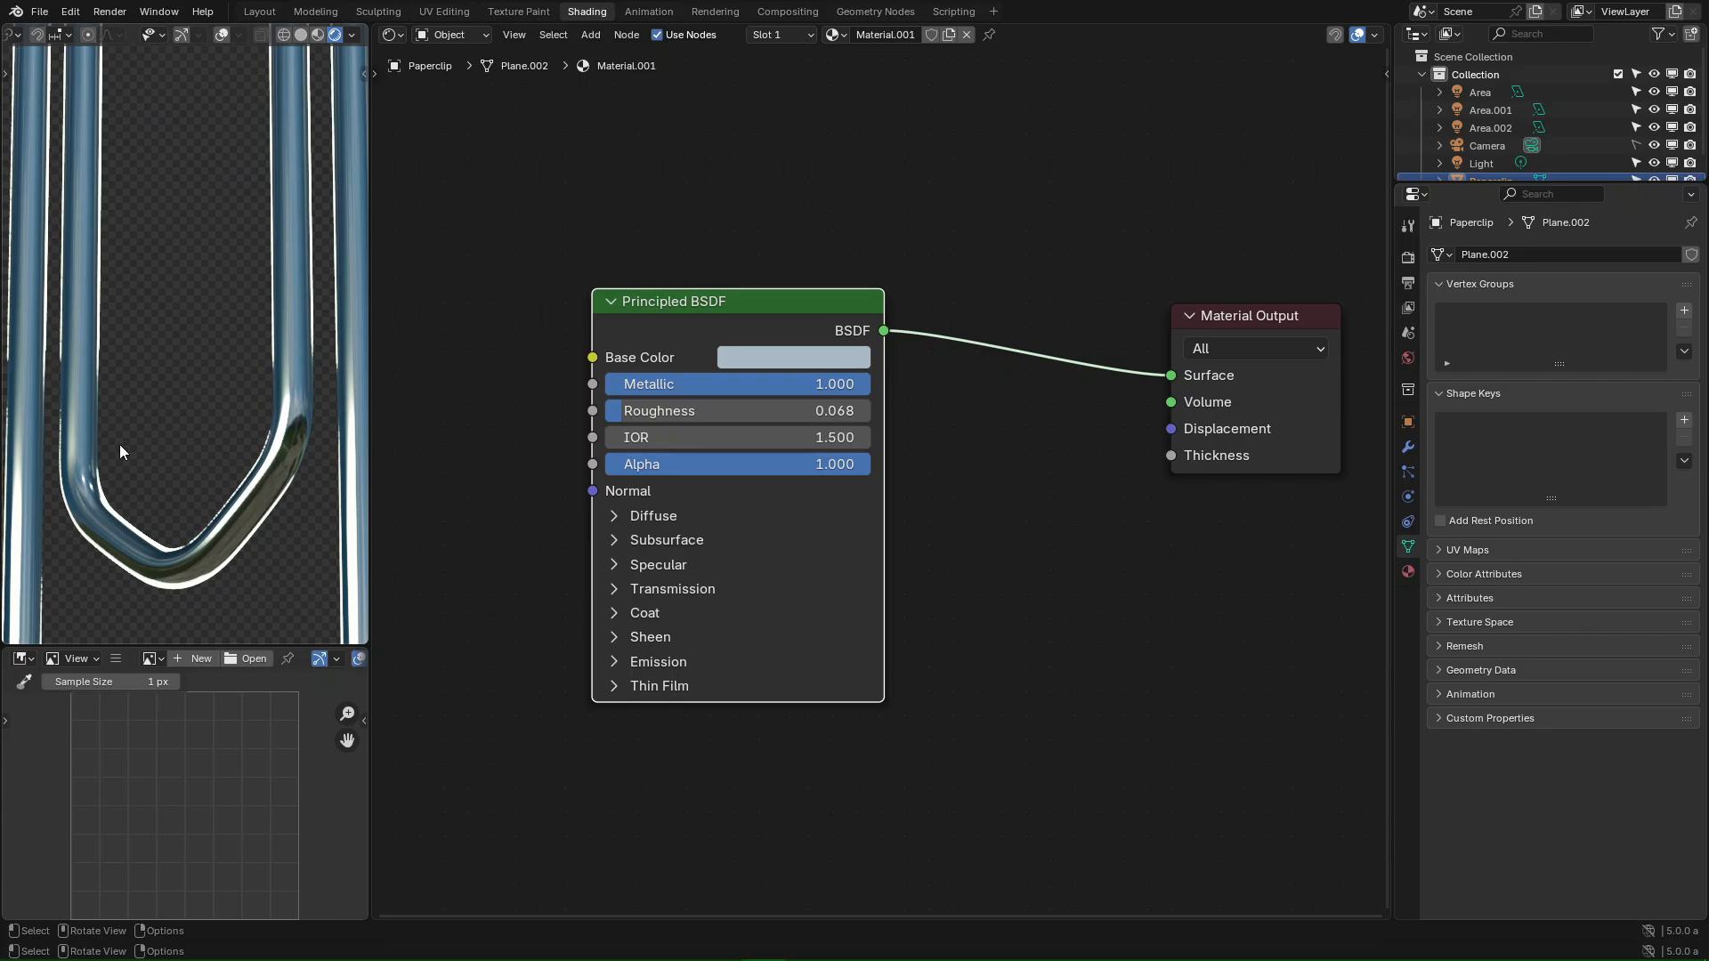
pyautogui.scroll(2, 125, 445)
pyautogui.moveTo(634, 416)
pyautogui.mouseDown()
pyautogui.moveTo(678, 416)
pyautogui.moveTo(617, 435)
pyautogui.mouseUp()
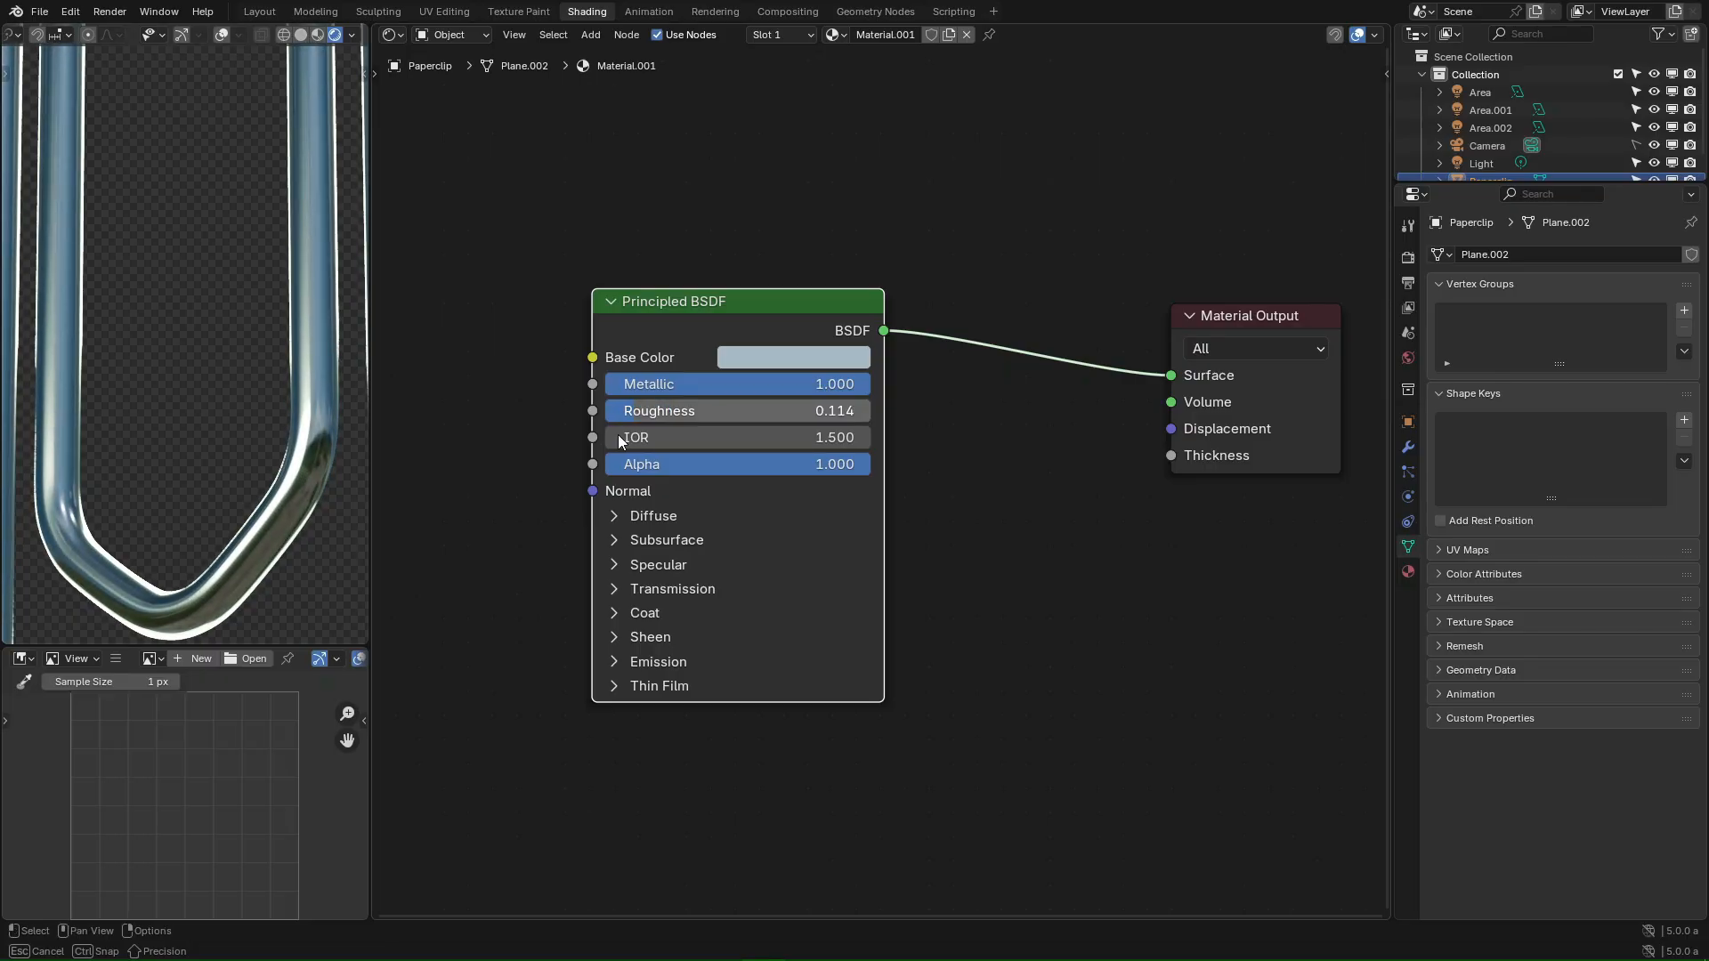
pyautogui.scroll(-4, 137, 322)
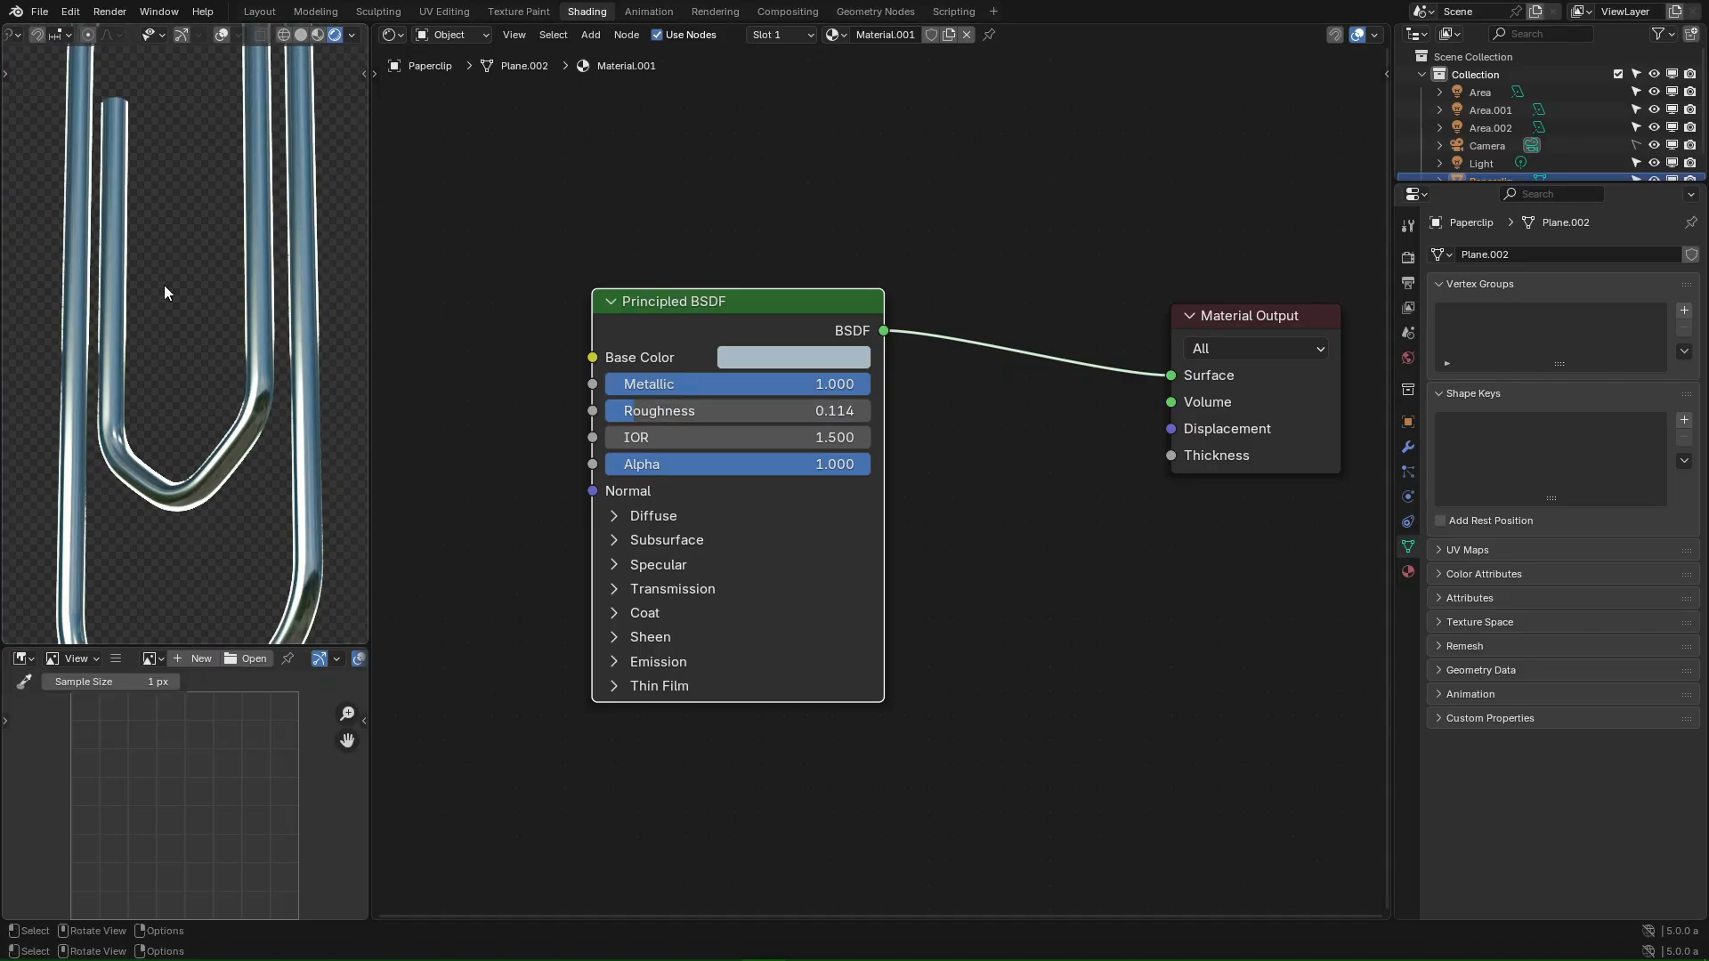
pyautogui.click(392, 35)
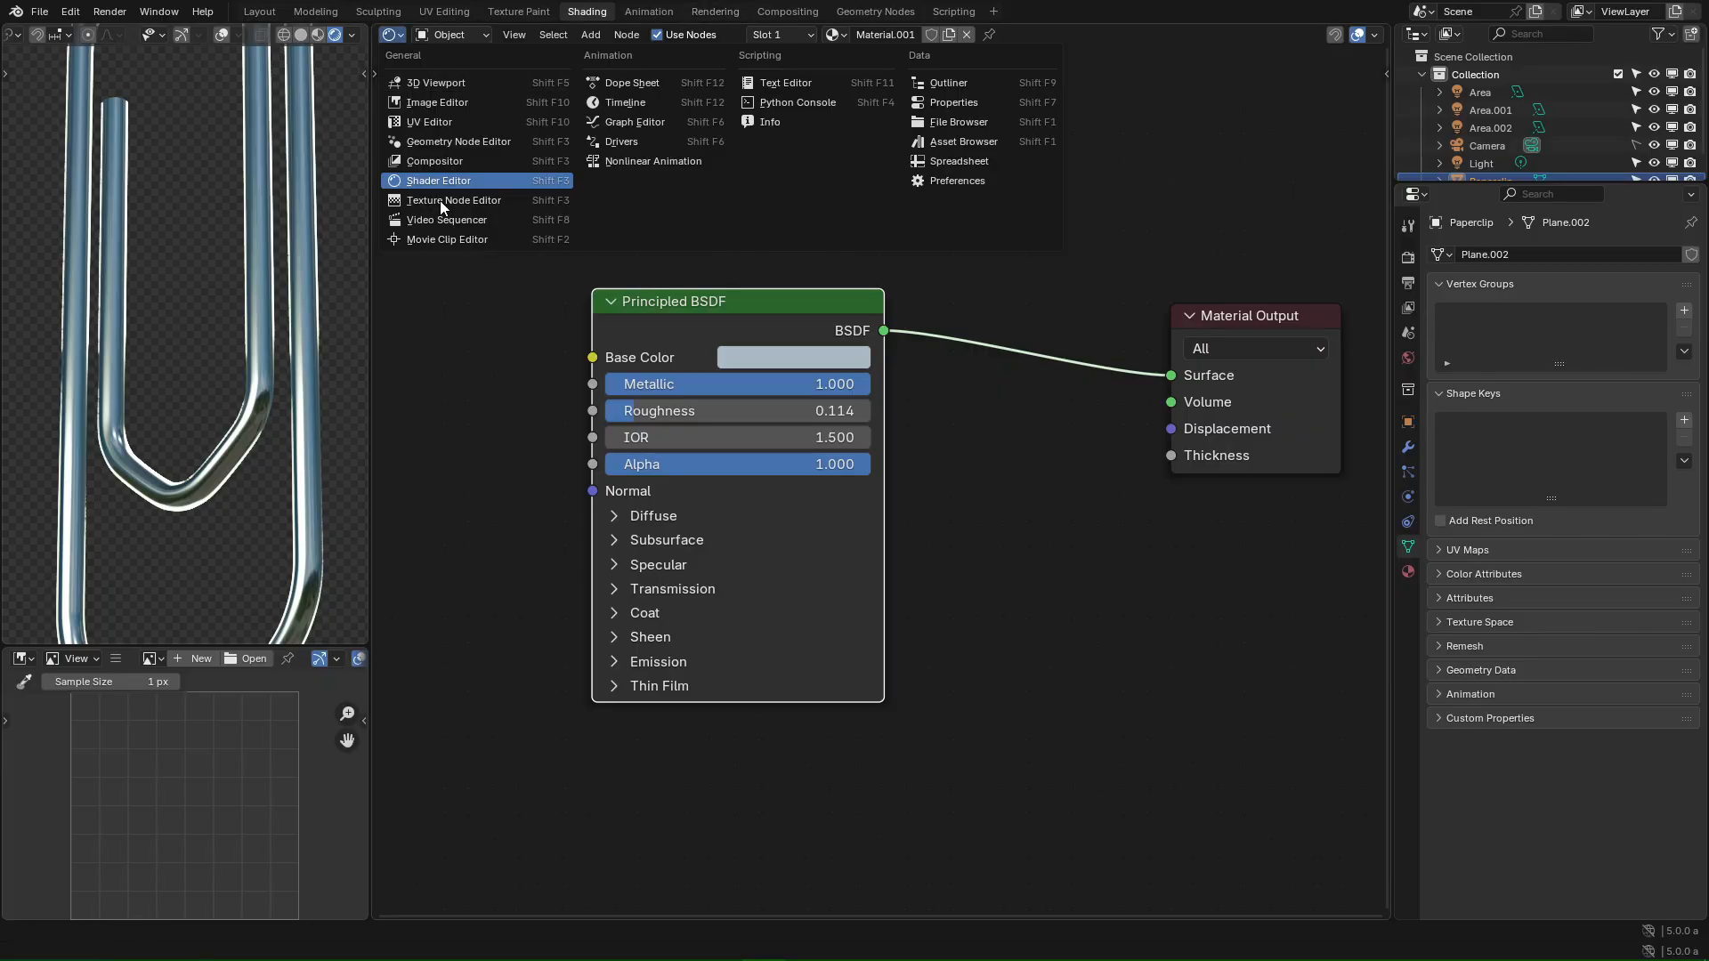
# - Return to the 3D Viewport and scale the Area light along global X
pyautogui.click(418, 83)
pyautogui.click(1051, 607)
pyautogui.moveTo(1050, 607); pyautogui.dragTo(1148, 623, button='middle')
pyautogui.click(990, 287)
pyautogui.press('s')
pyautogui.press('x')
pyautogui.press('x')
pyautogui.press('y')
pyautogui.press('y')
pyautogui.press('y')
pyautogui.press('x')
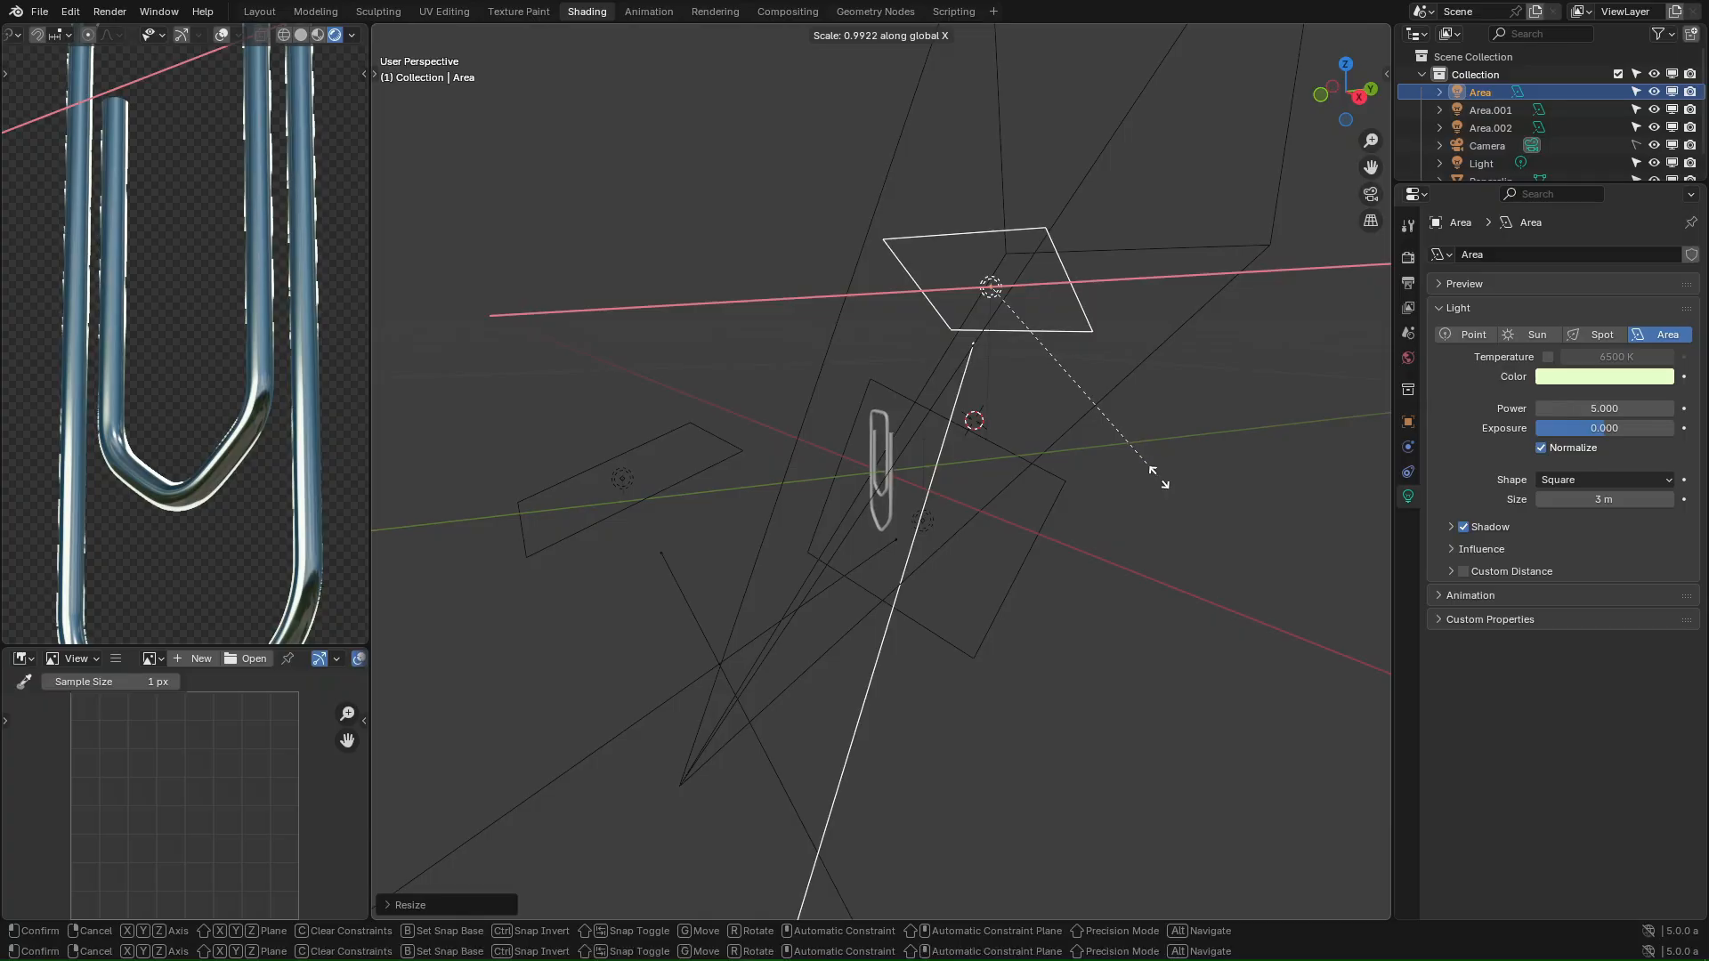
pyautogui.click(1343, 541)
pyautogui.press('s')
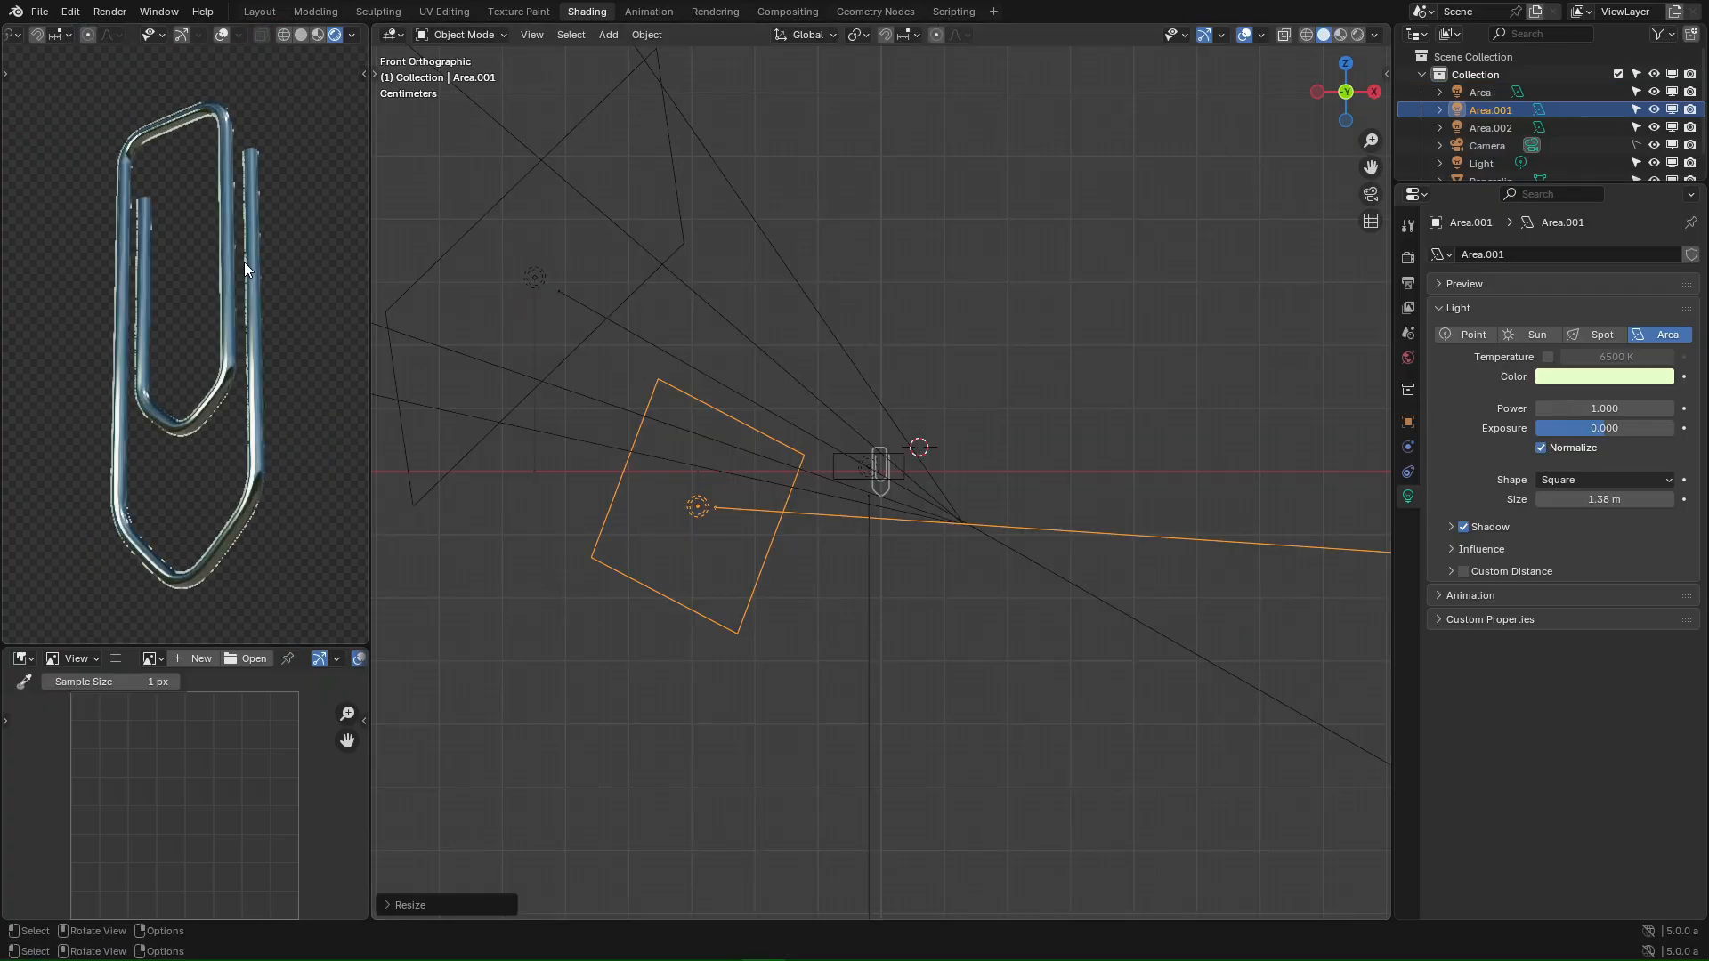
pyautogui.scroll(3, 246, 265)
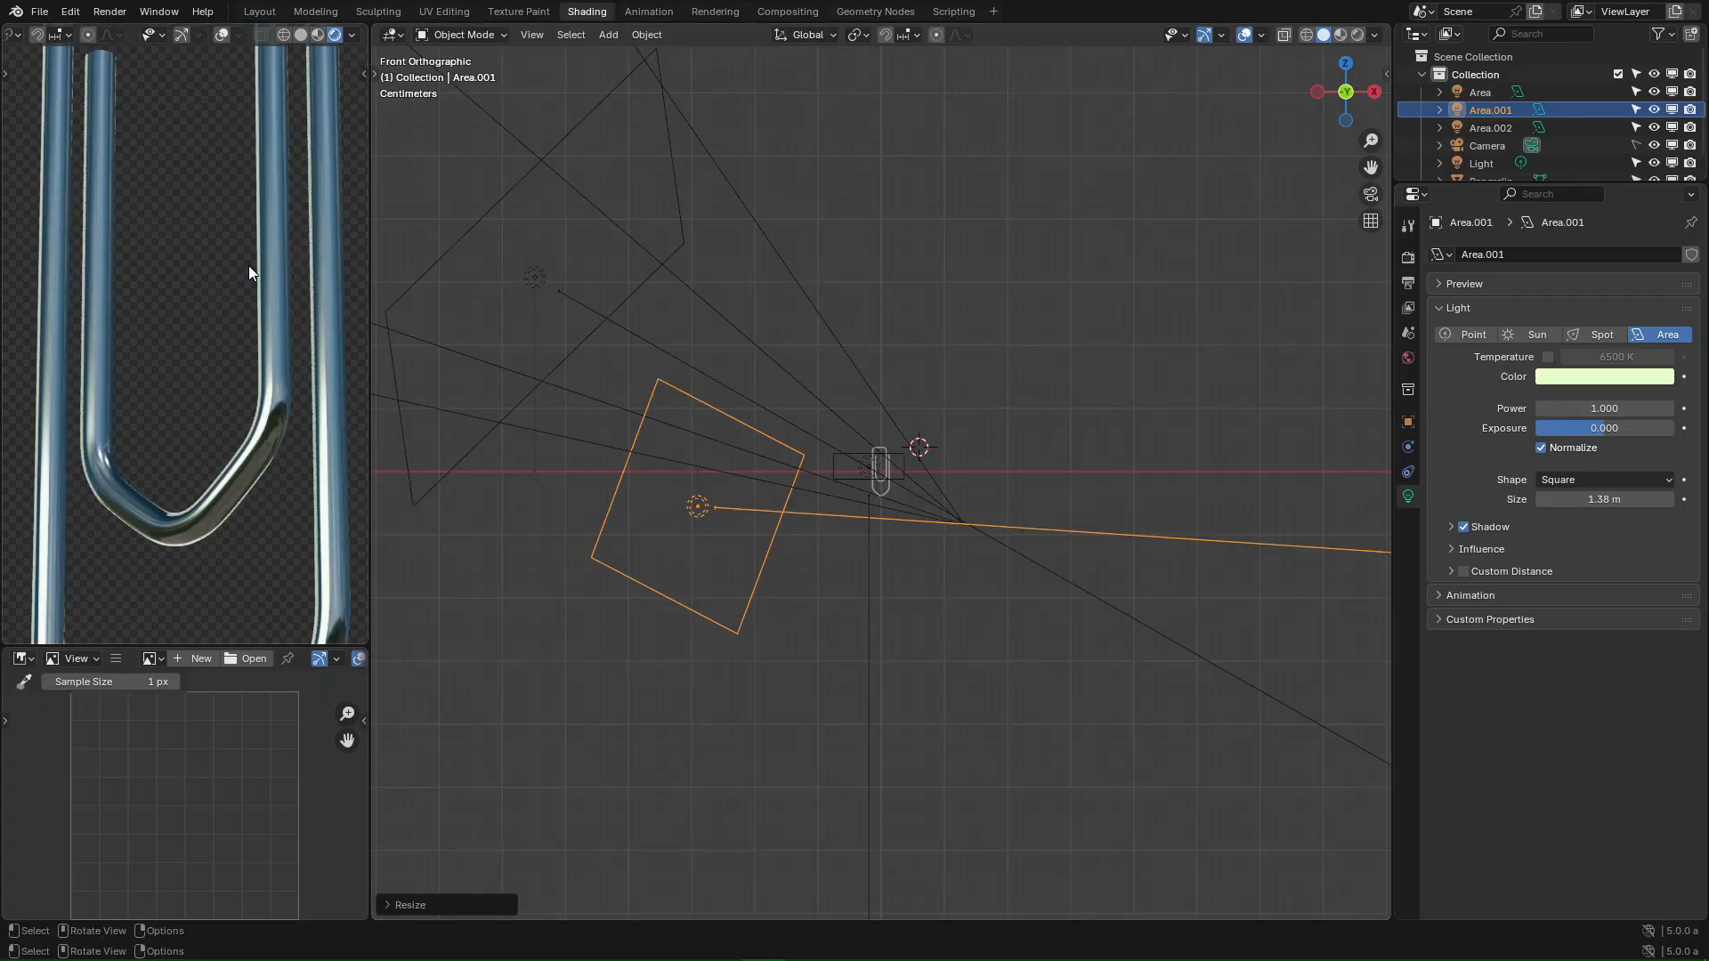
pyautogui.scroll(-4, 248, 264)
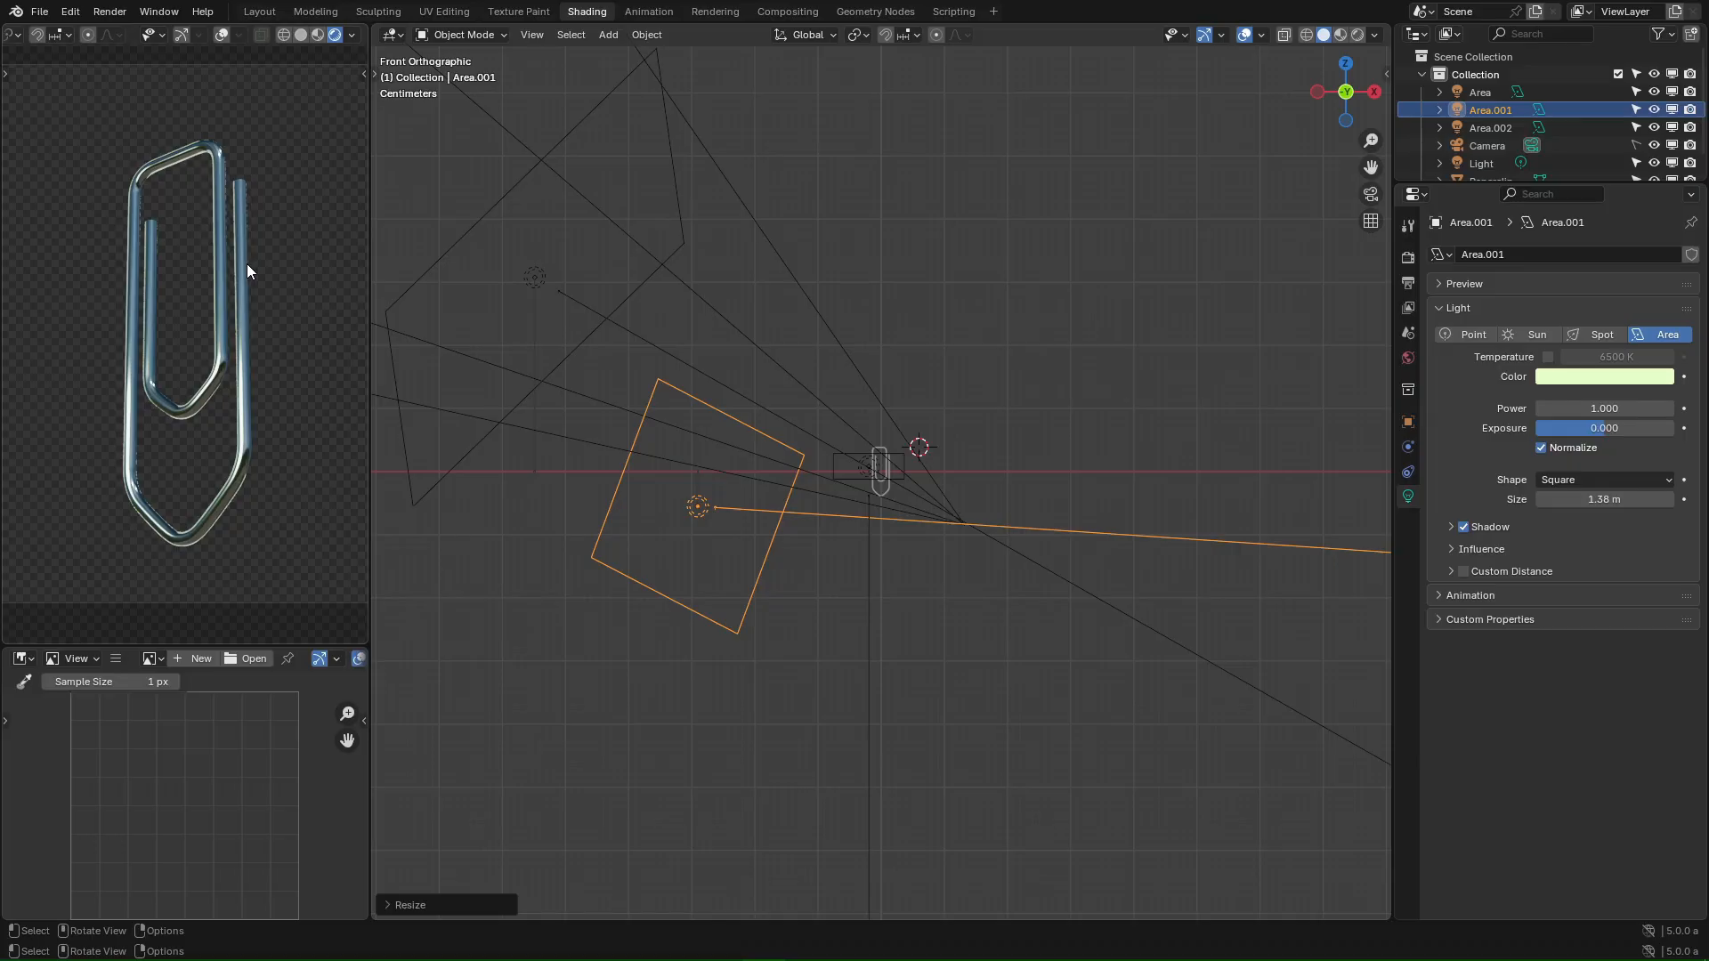
# - Render a still image of the metallic paperclip
pyautogui.click(113, 12)
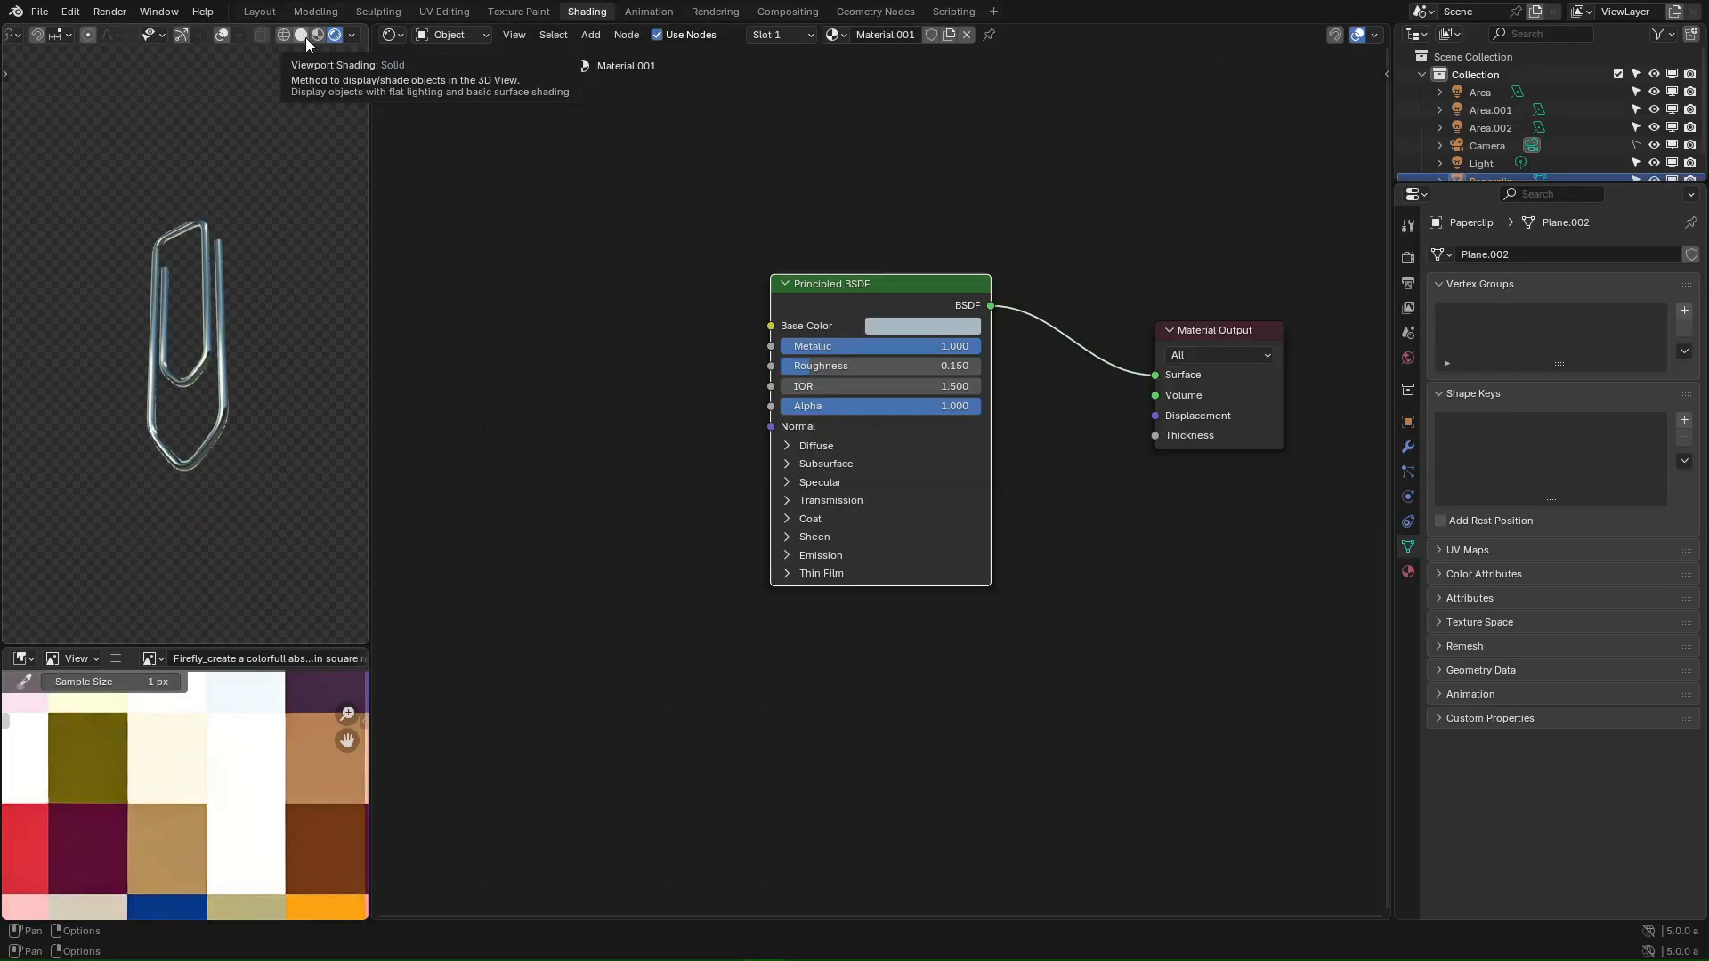
pyautogui.click(306, 37)
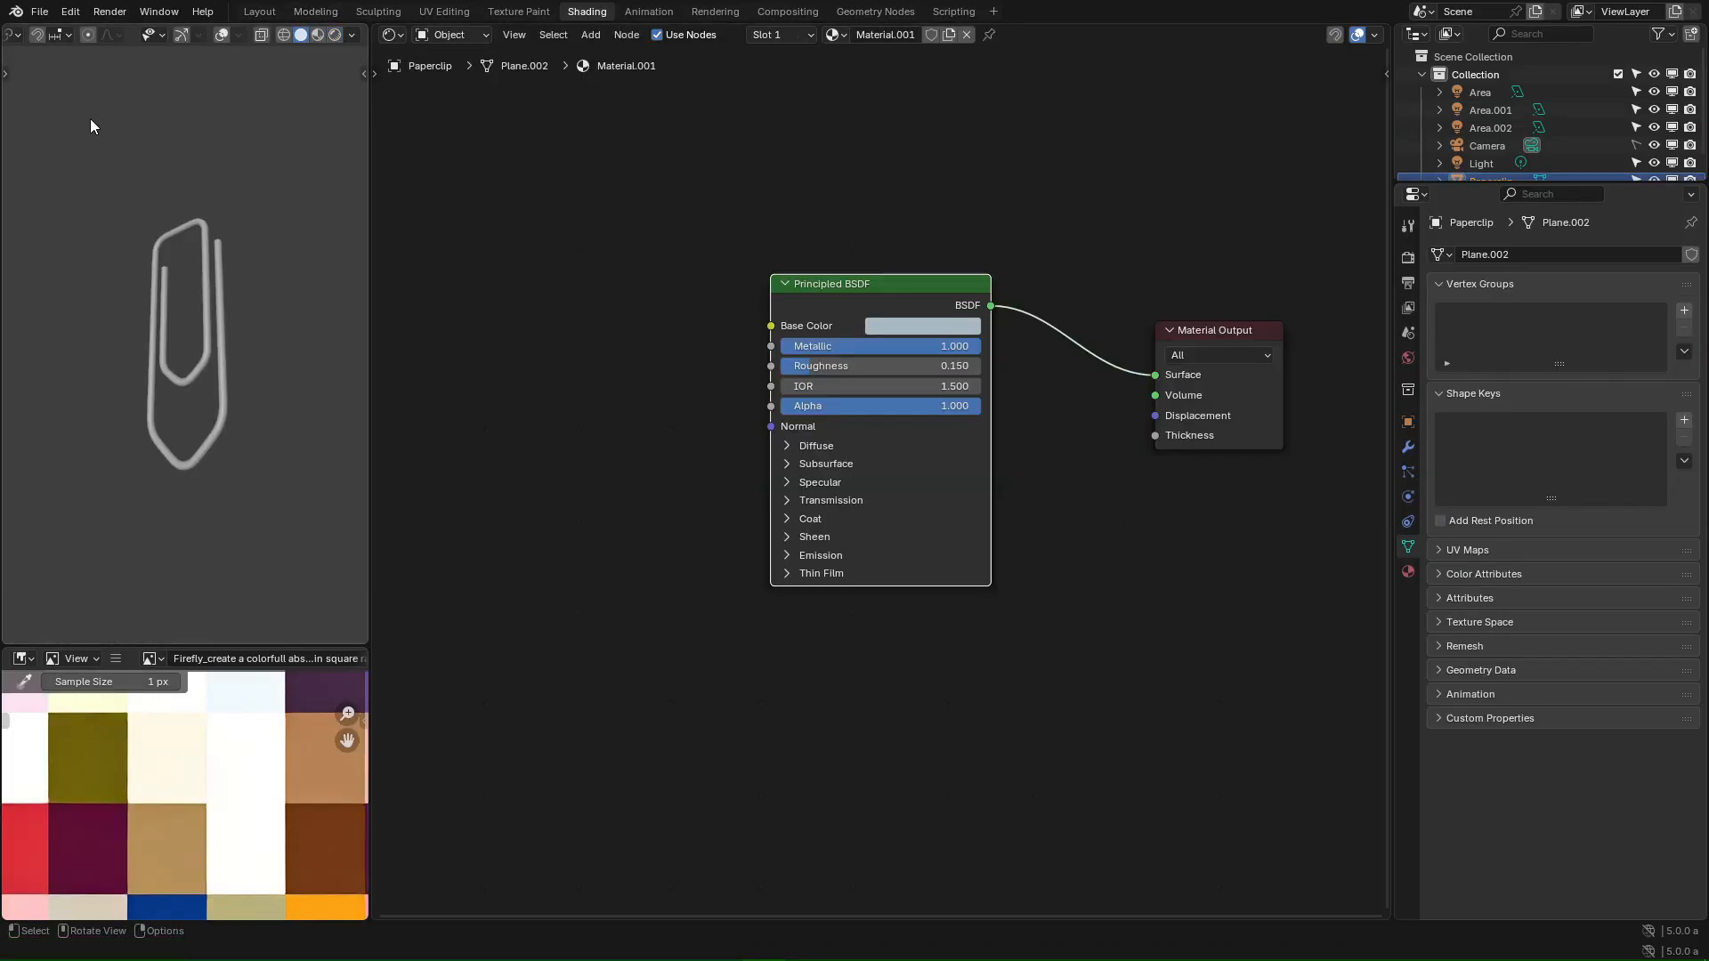
pyautogui.click(110, 12)
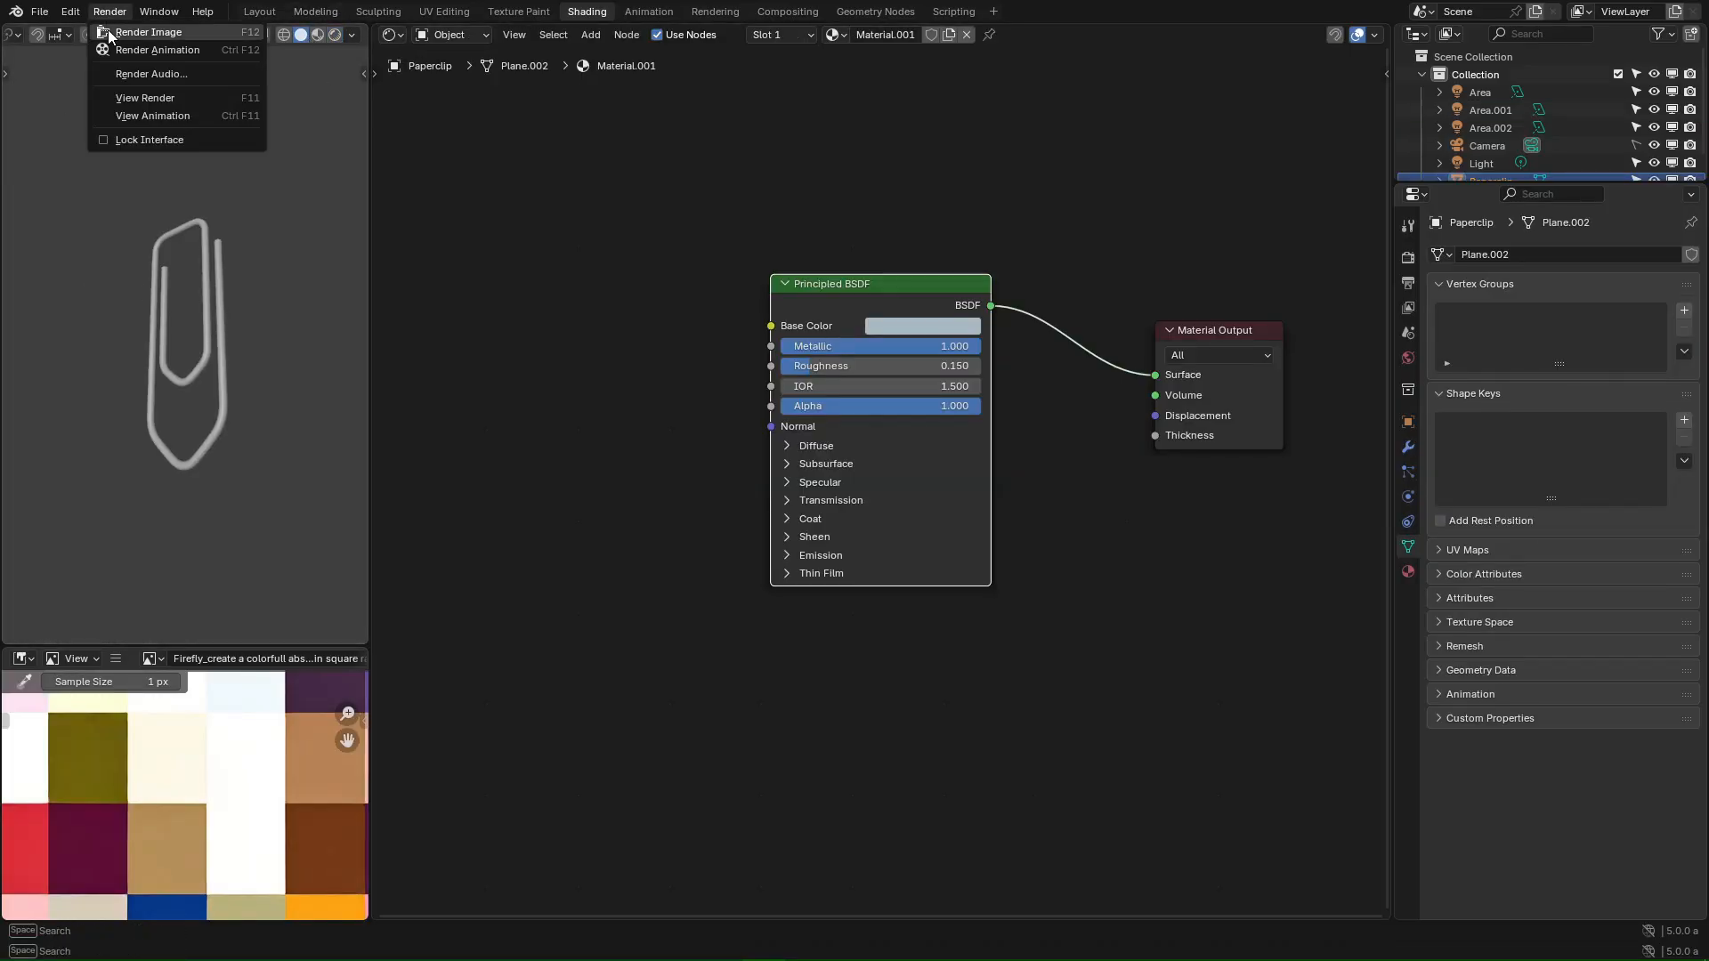
pyautogui.click(156, 37)
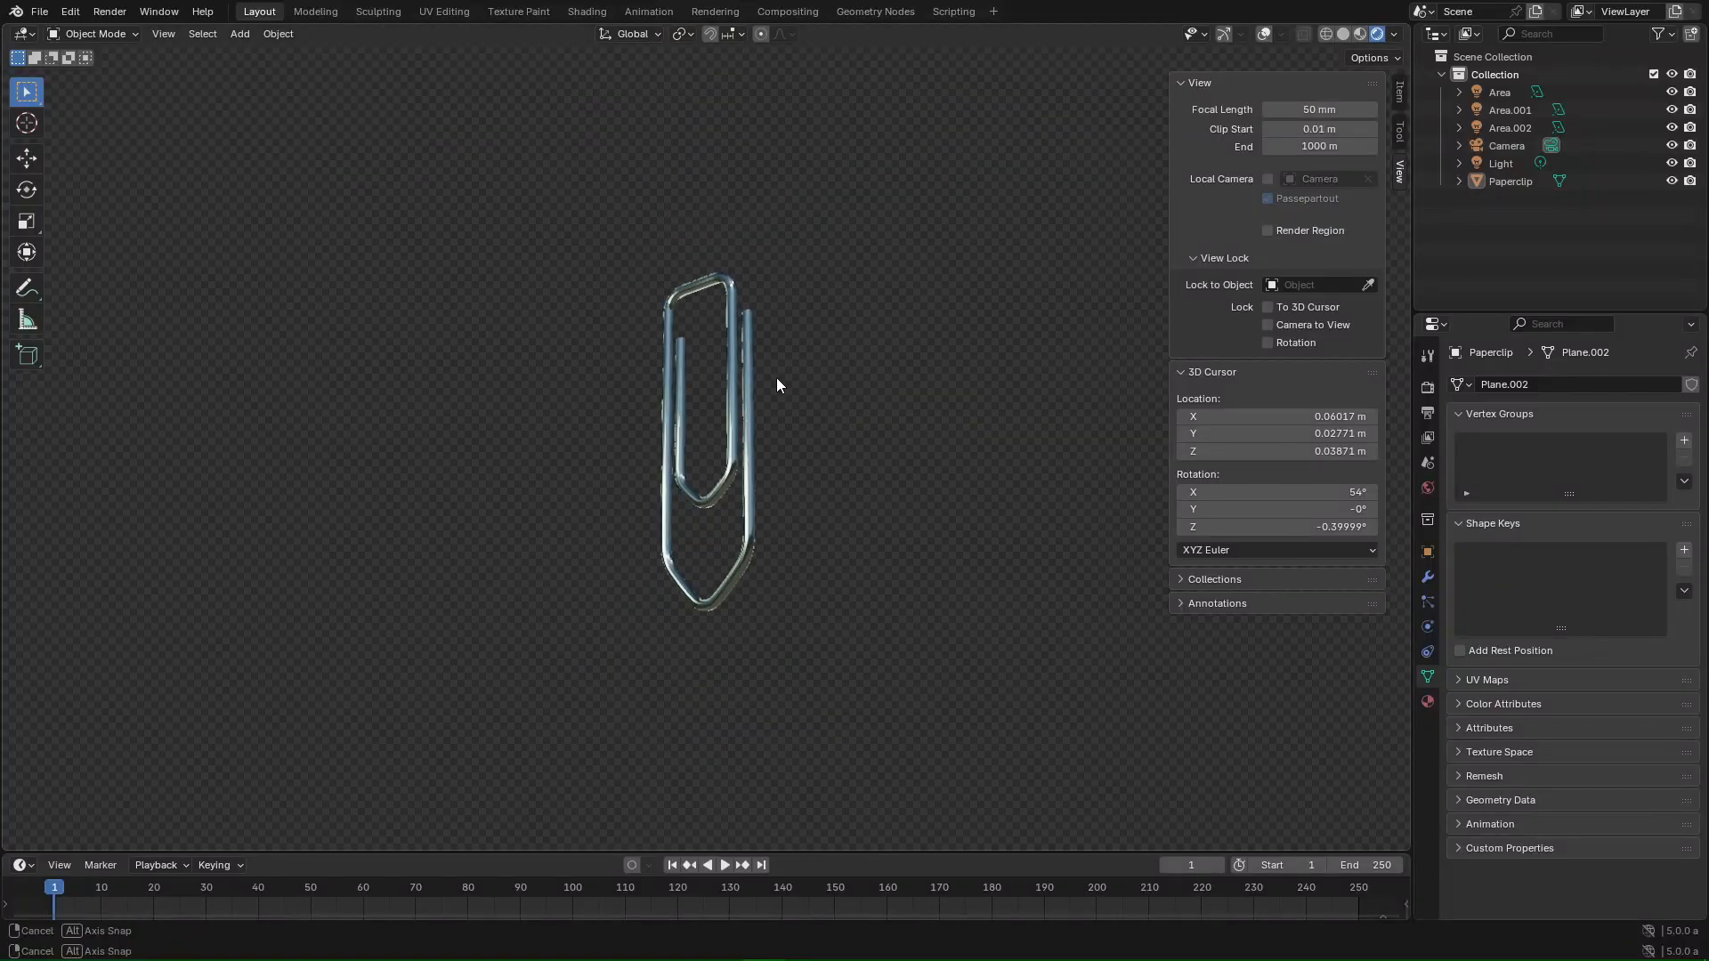
# - Uncheck Transparent under Film in Render Properties to reveal the sky-and-hills HDRI background
pyautogui.moveTo(536, 441); pyautogui.dragTo(943, 372, button='middle')
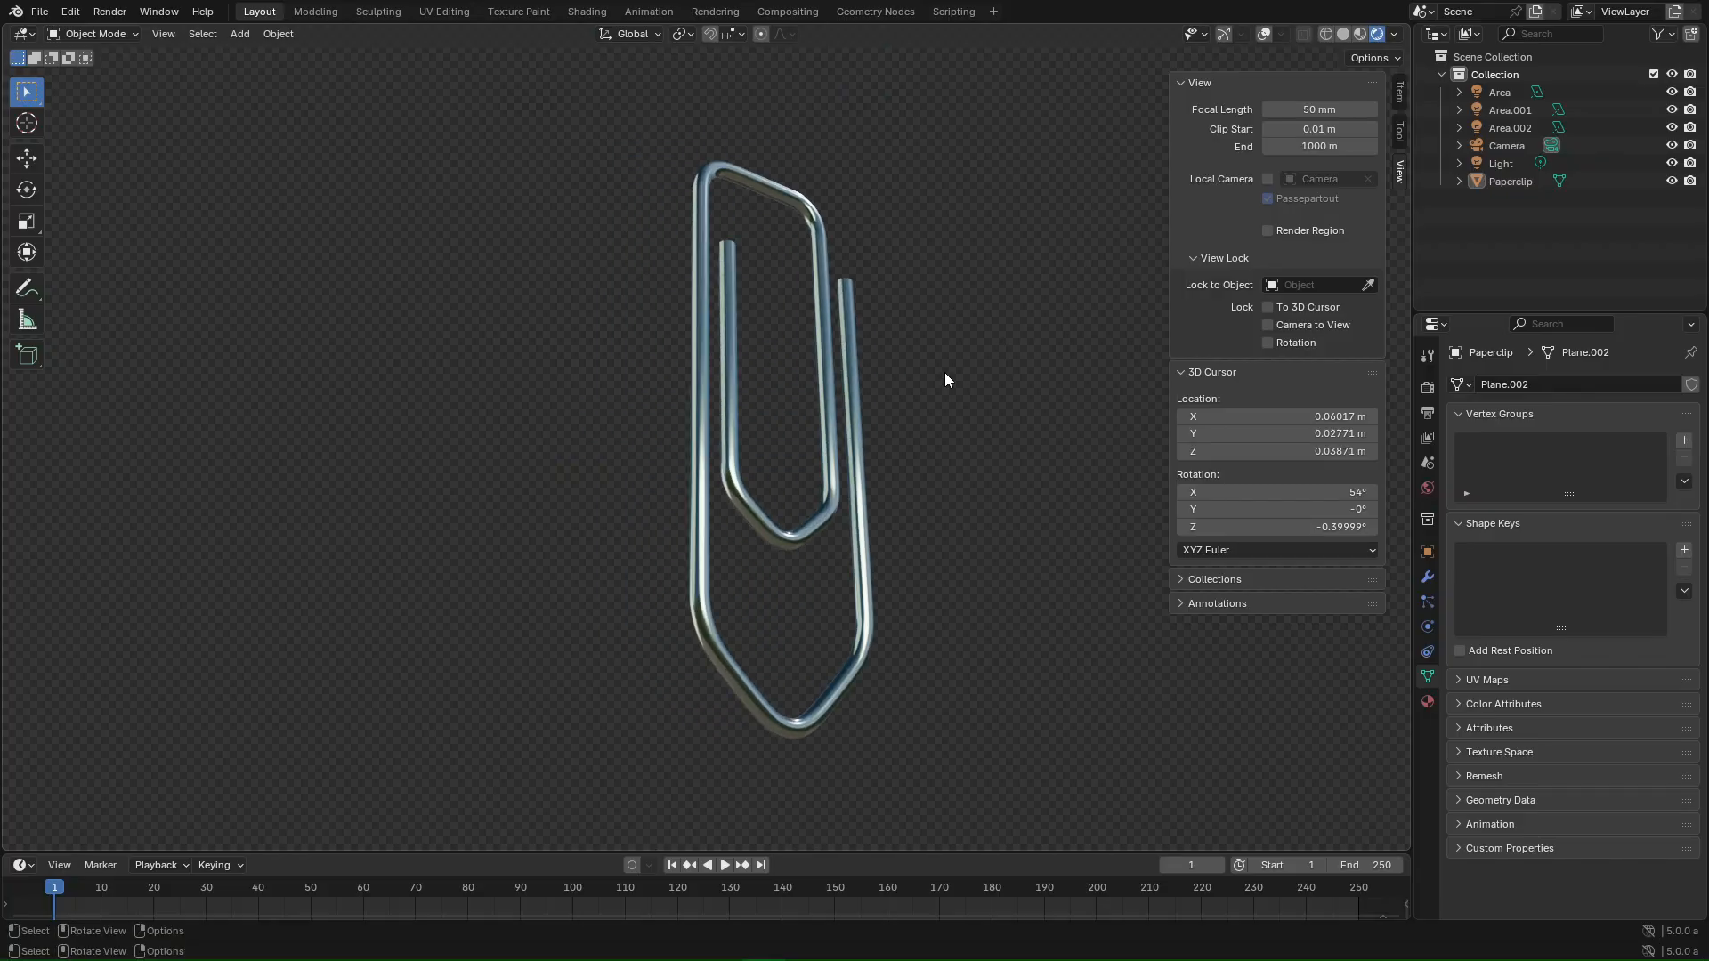
pyautogui.scroll(8, 860, 468)
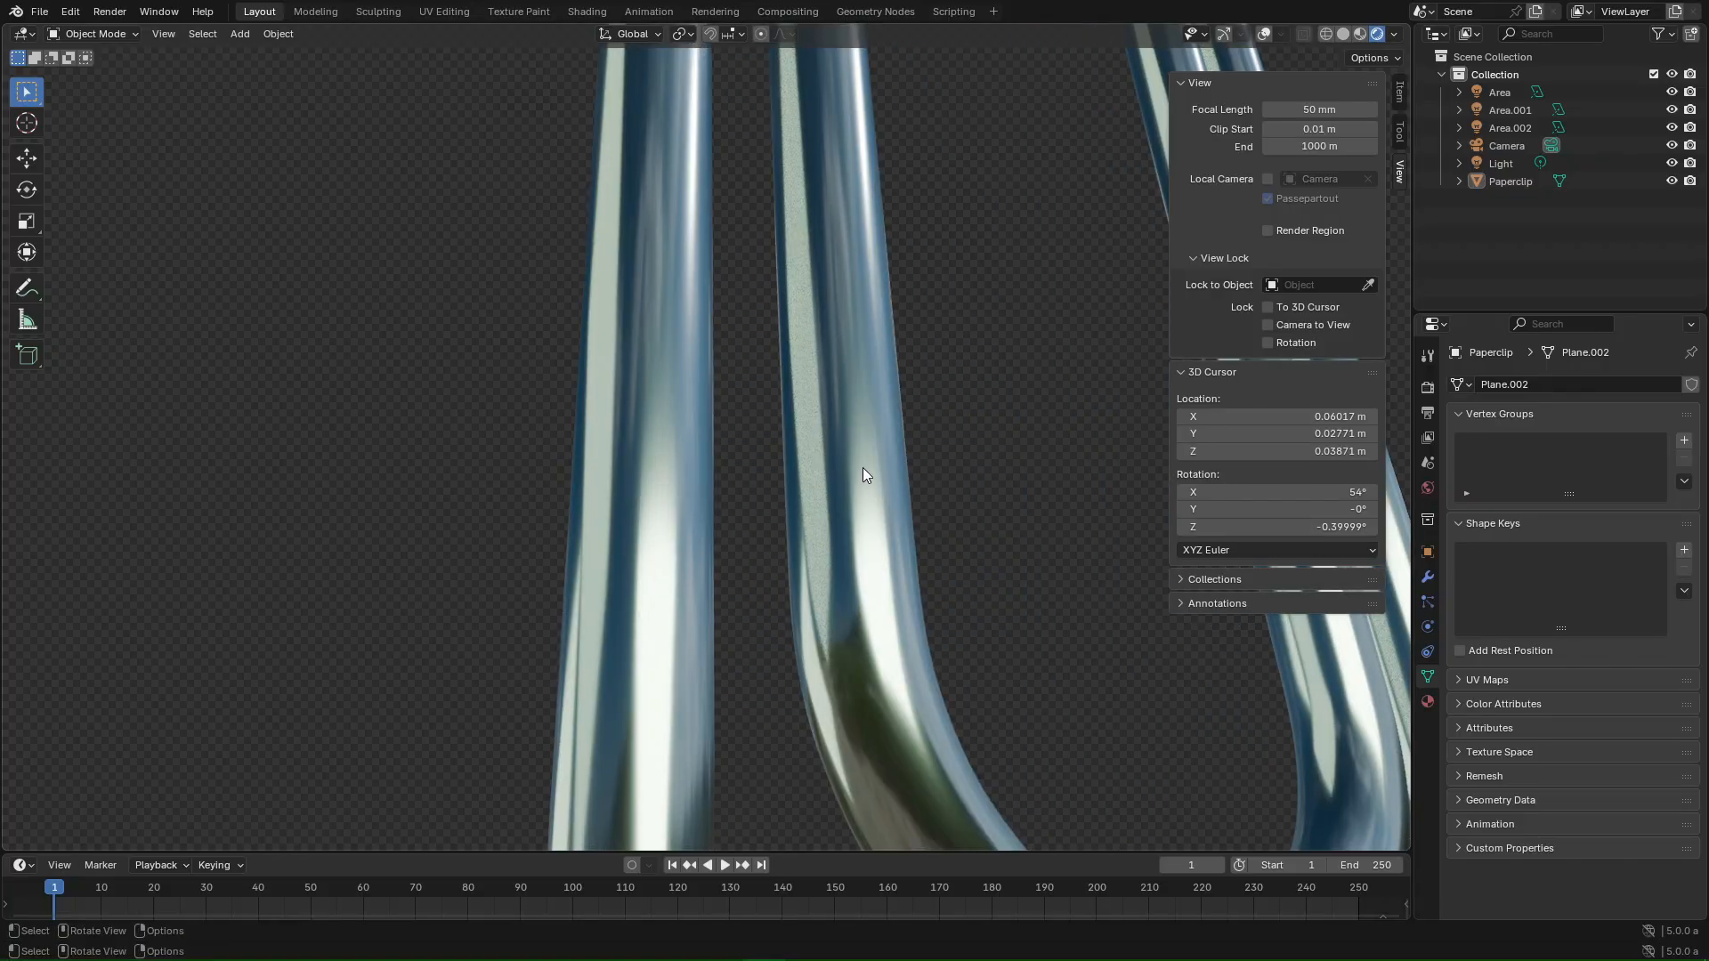
pyautogui.scroll(-8, 862, 467)
pyautogui.click(1427, 387)
pyautogui.click(1513, 798)
pyautogui.scroll(-2, 1529, 789)
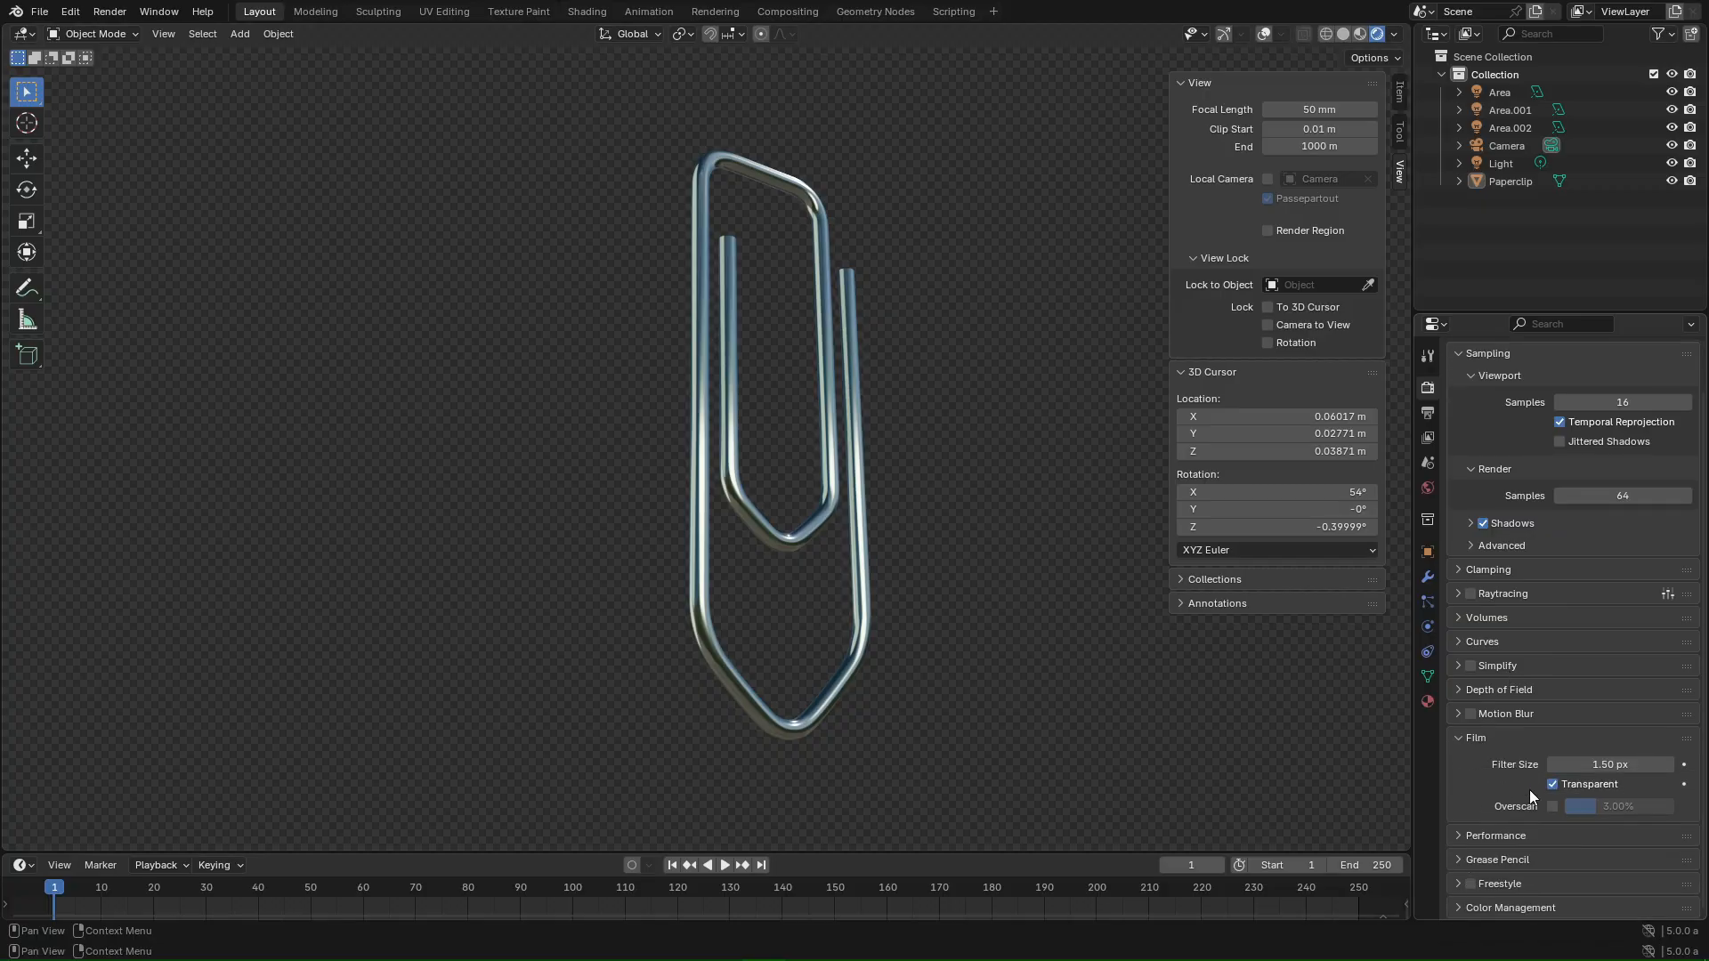
pyautogui.click(1553, 784)
pyautogui.moveTo(957, 512); pyautogui.dragTo(764, 490, button='middle')
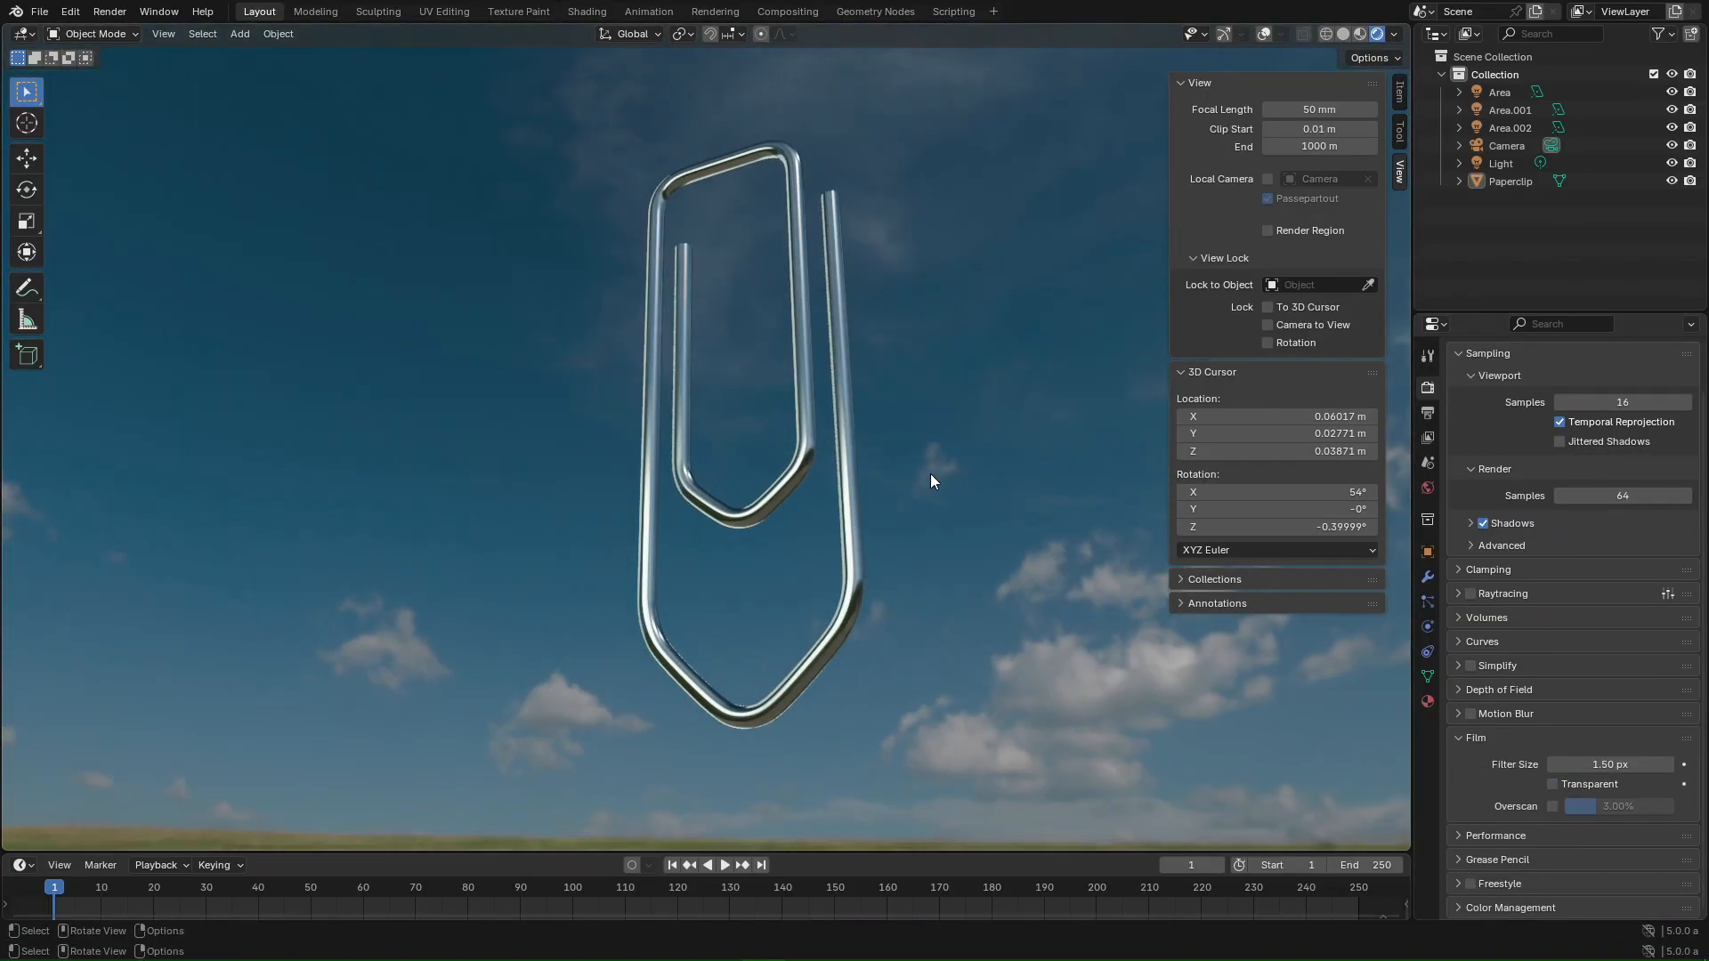